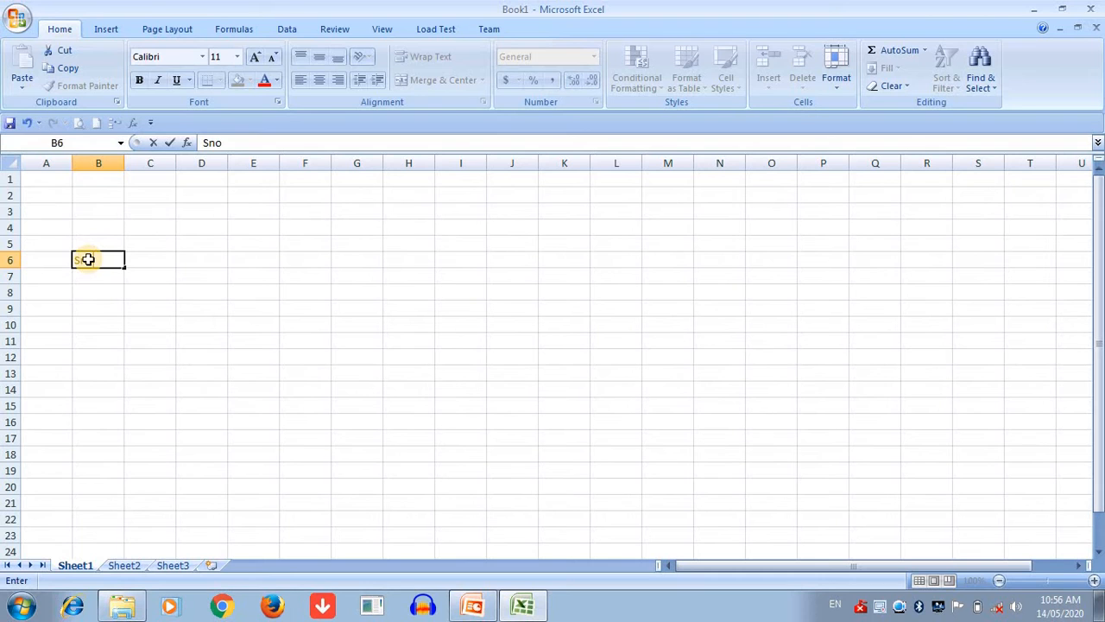
Enter the header Name in C6 and Basic Salary, split over two lines, in D6
{"action": "key", "text": "Tab"}
{"action": "type", "text": "Name"}
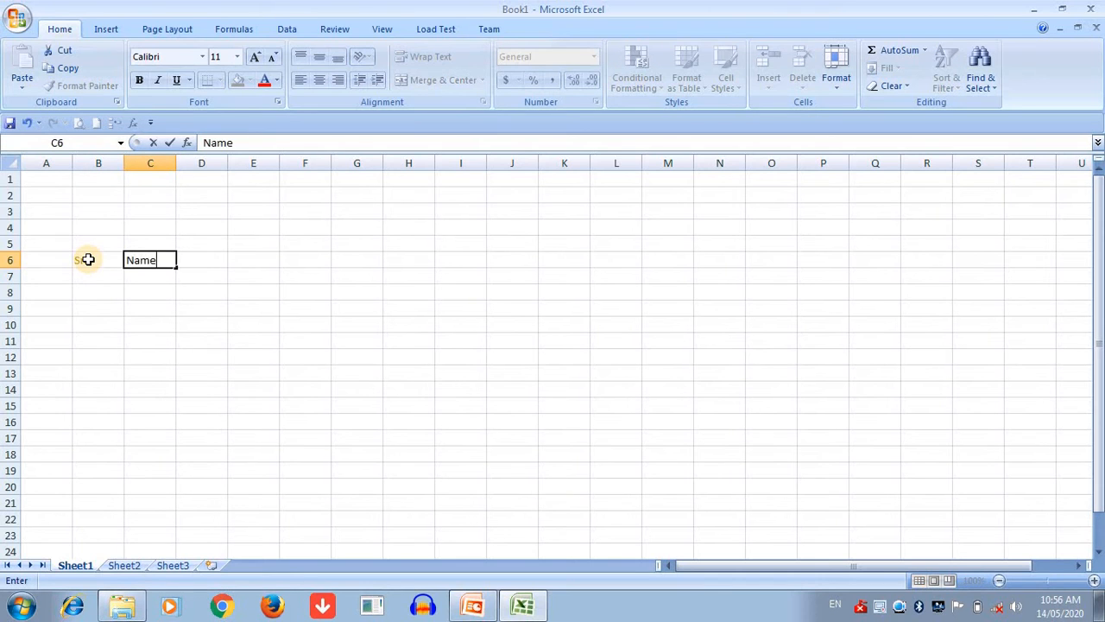
{"action": "key", "text": "Tab"}
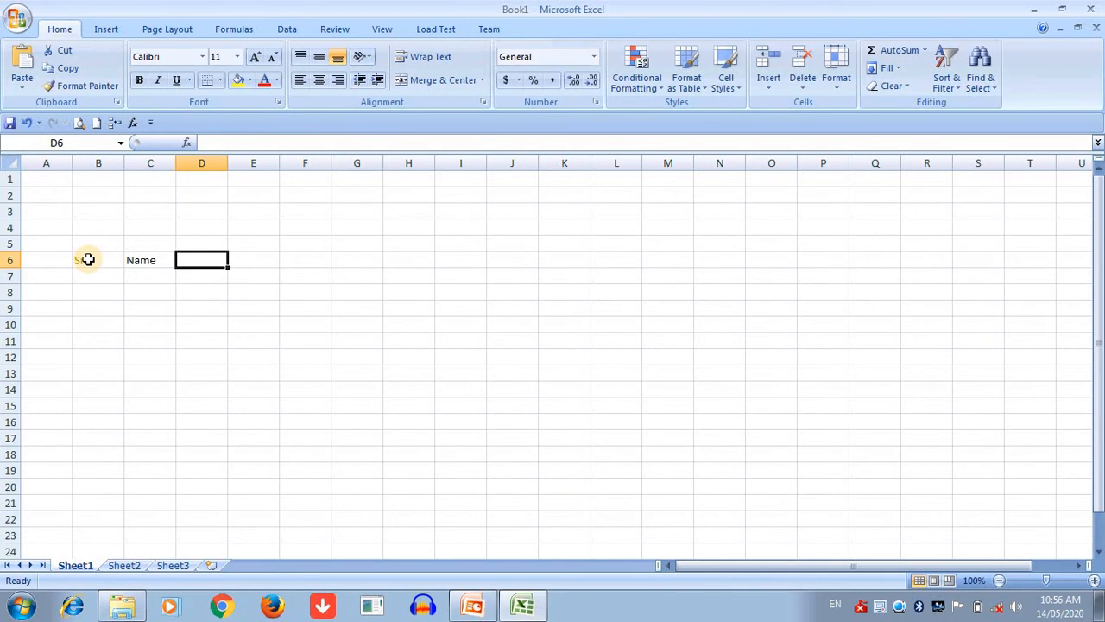
{"action": "type", "text": "Basic"}
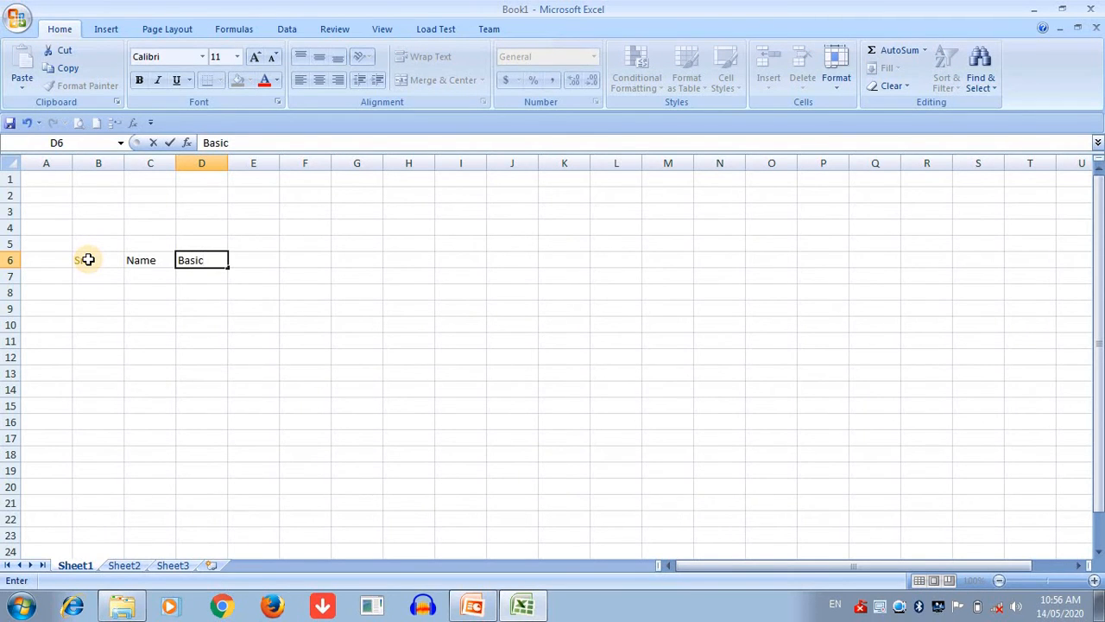
{"action": "key", "text": "alt+Return"}
{"action": "type", "text": "Salary"}
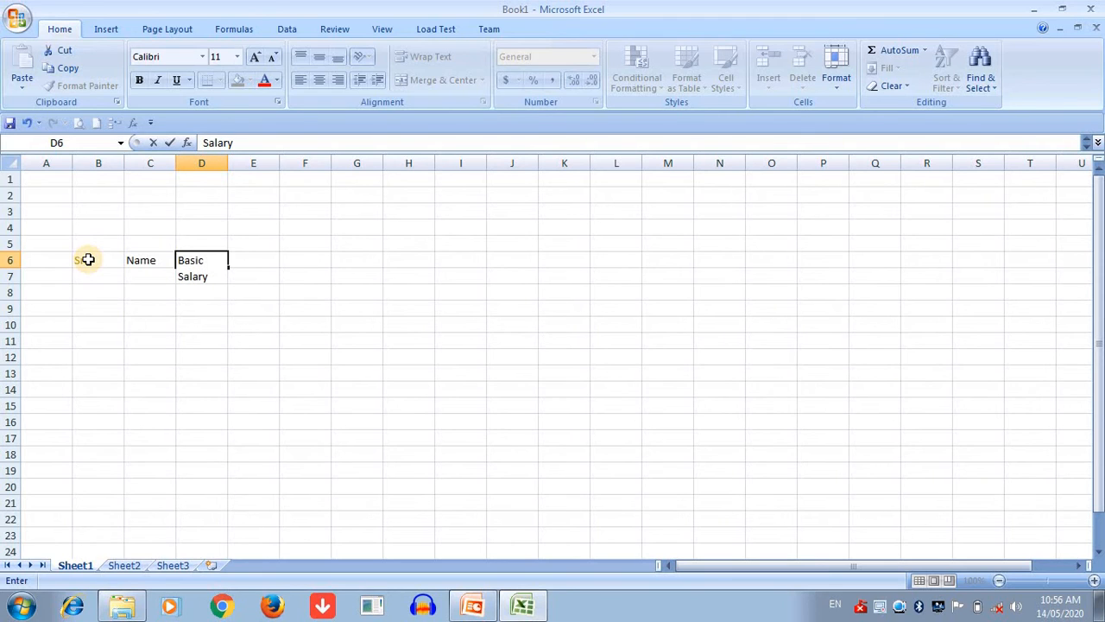
{"action": "key", "text": "Tab"}
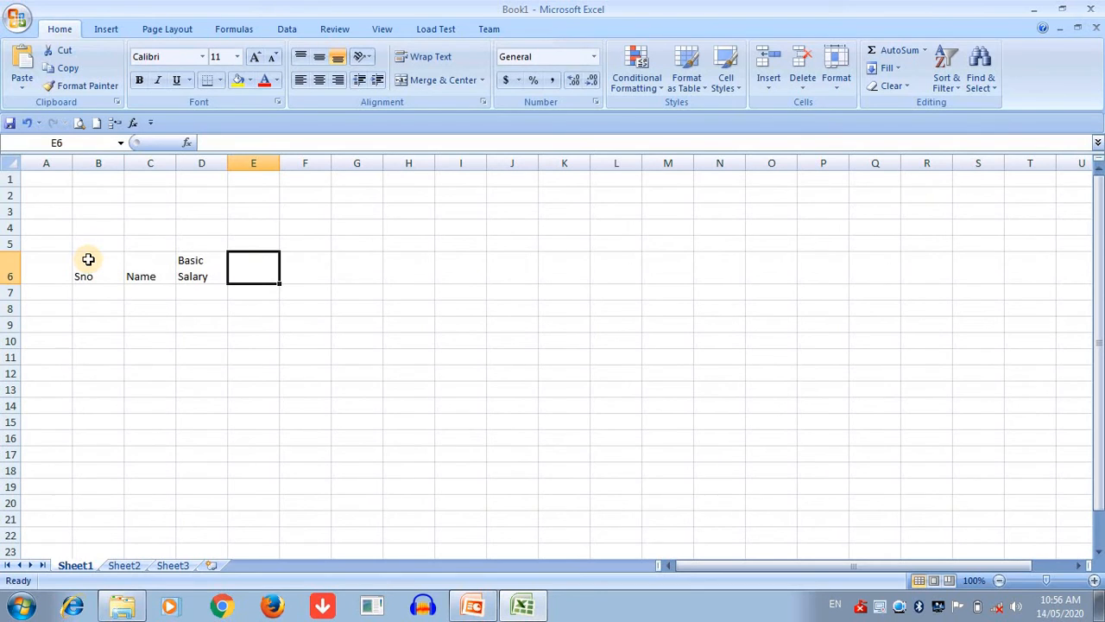
Enter the column headers DA, HRA and PF in cells E6 to G6
{"action": "type", "text": "DA"}
{"action": "key", "text": "Tab"}
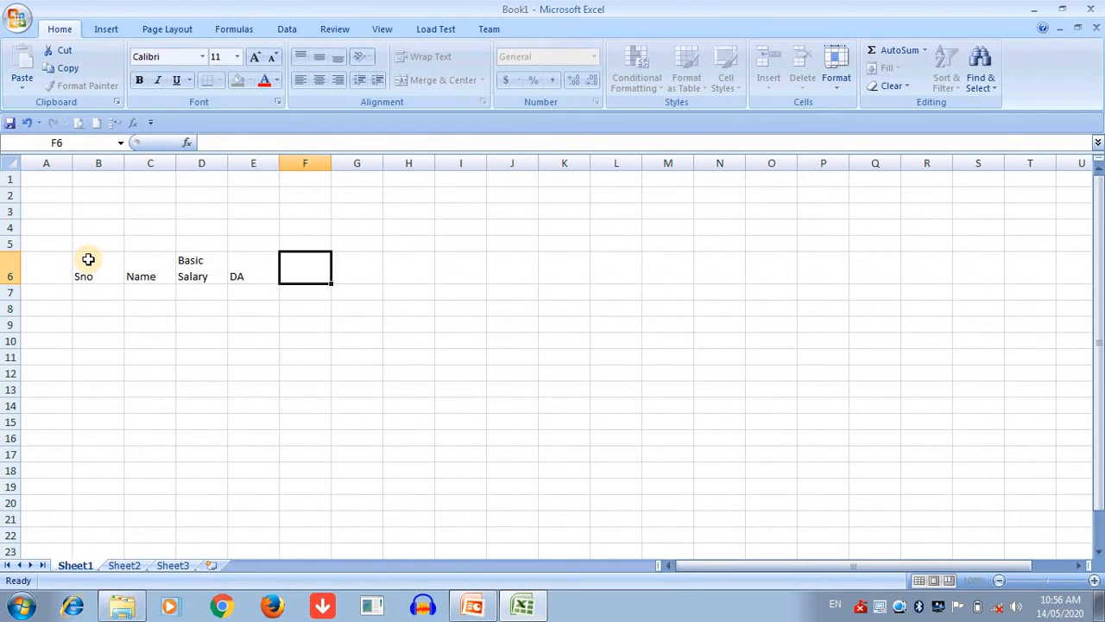
{"action": "type", "text": "HRA"}
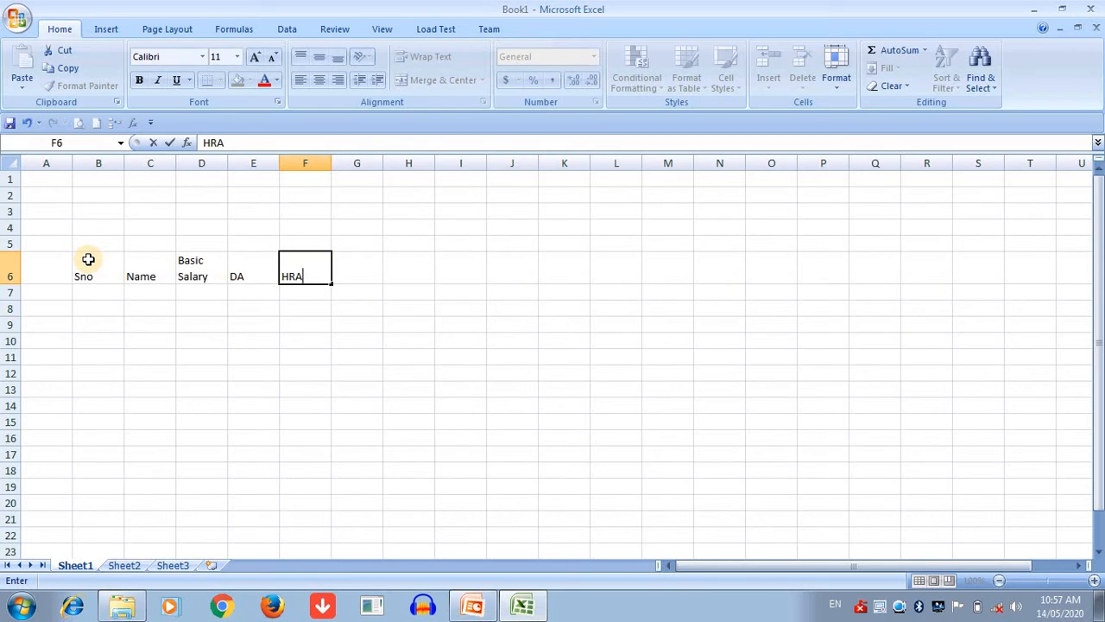
{"action": "key", "text": "Tab"}
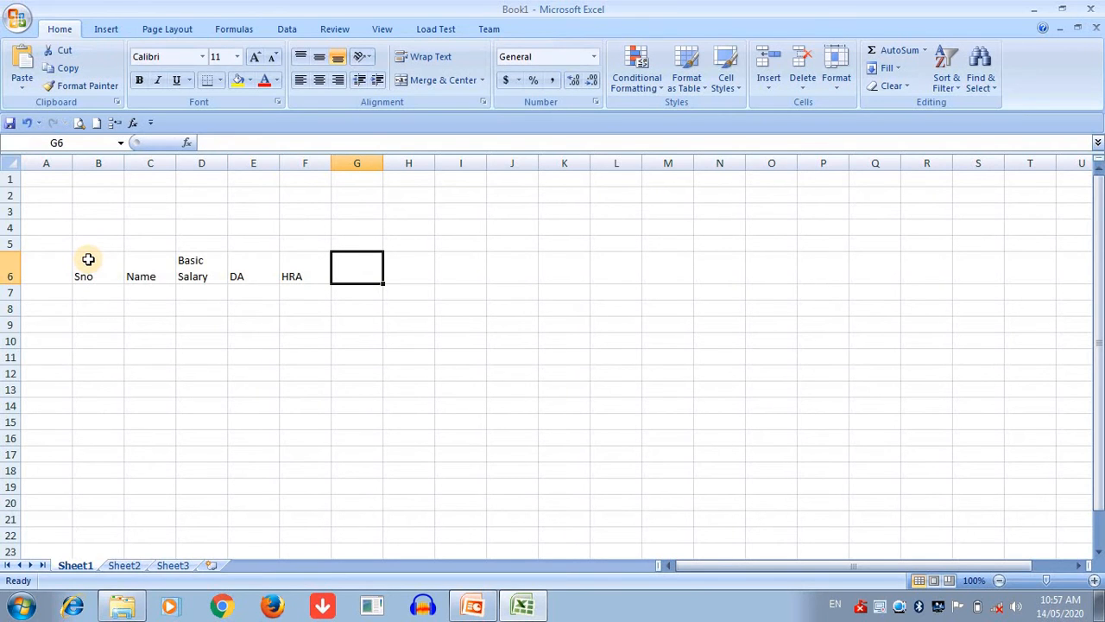
{"action": "type", "text": "PF"}
{"action": "key", "text": "Tab"}
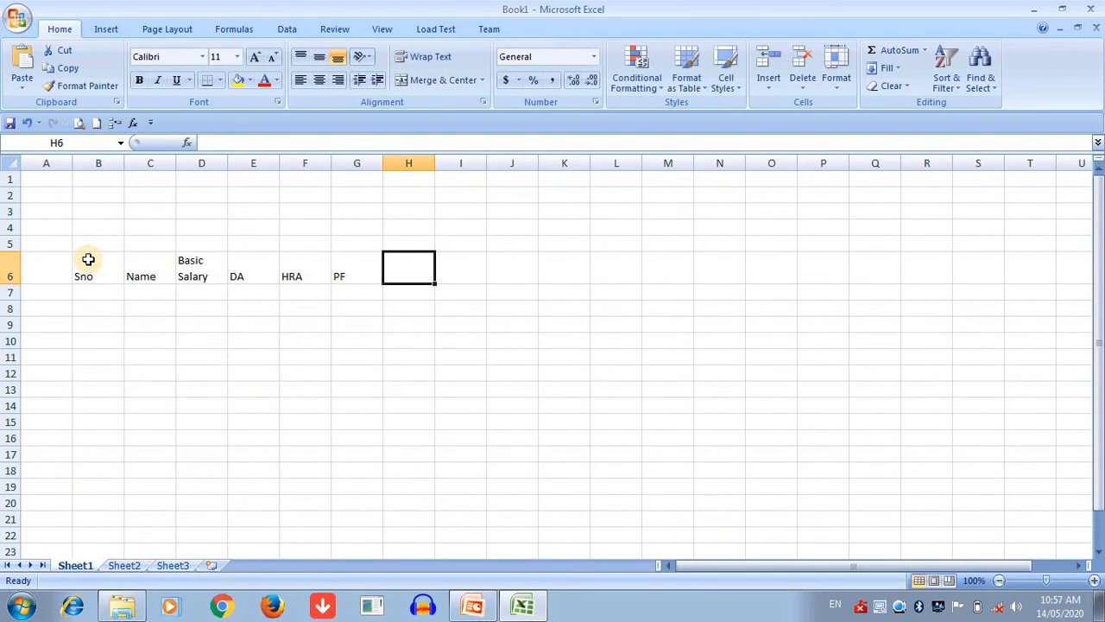
Enter Gross Salary, split over two lines, in H6, followed by the headers EPF in I6 and LIC in J6
{"action": "type", "text": "Gross"}
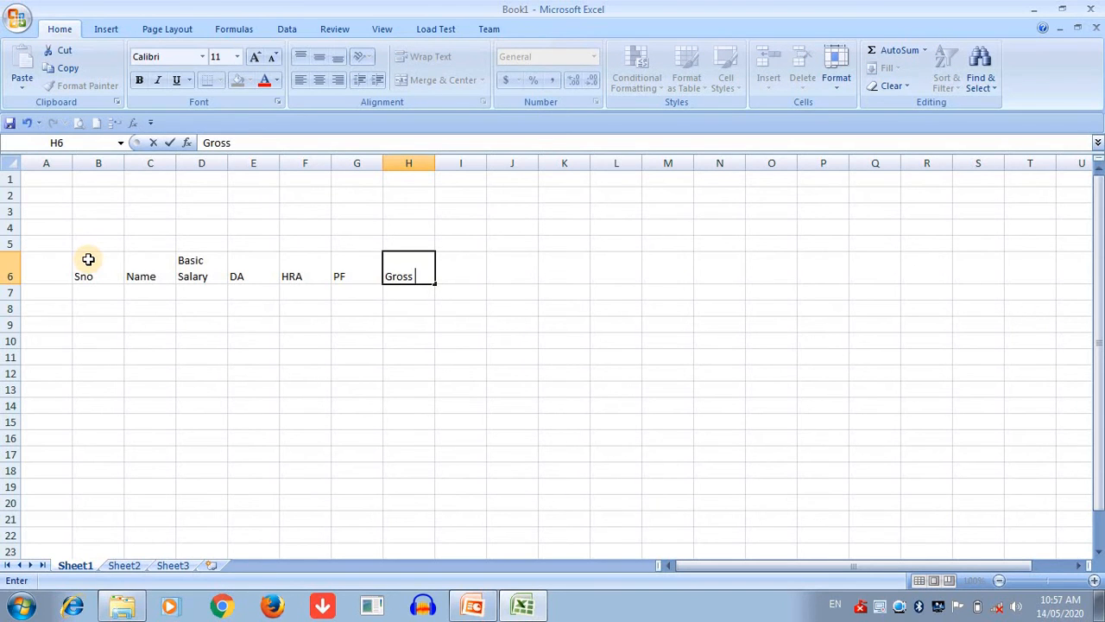
{"action": "key", "text": "alt+Return"}
{"action": "type", "text": "Salary"}
{"action": "key", "text": "Tab"}
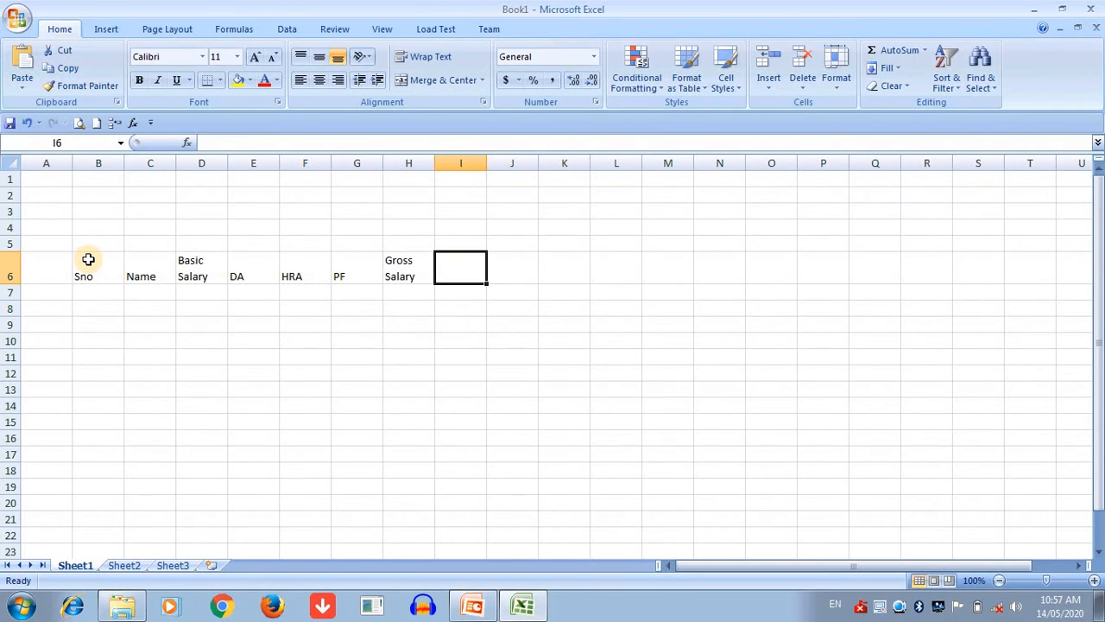
{"action": "type", "text": "EPF"}
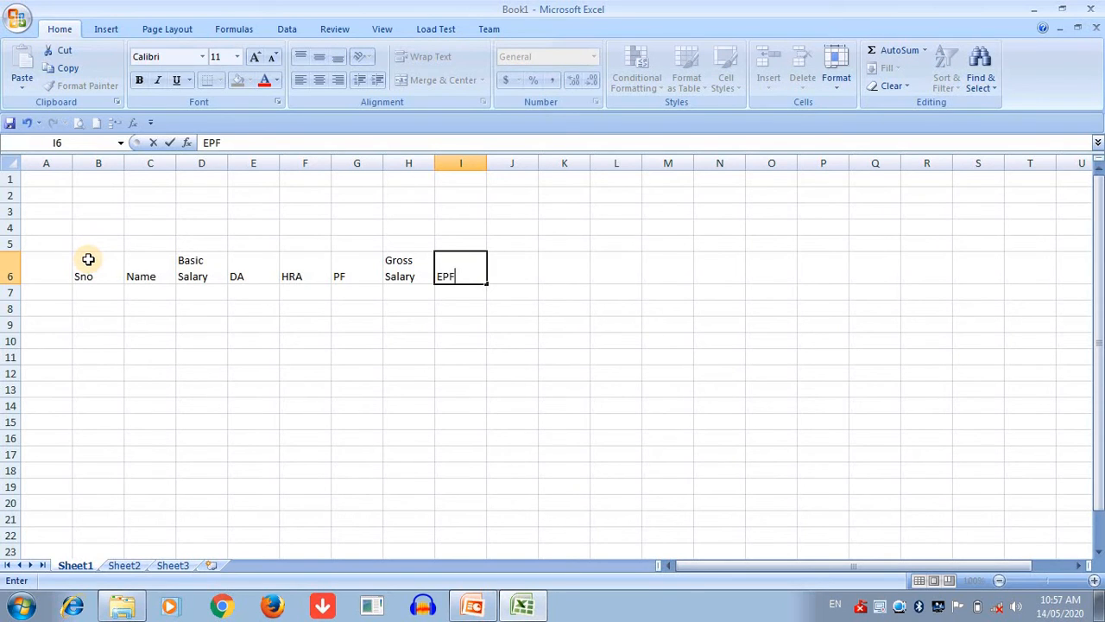
{"action": "key", "text": "Tab"}
{"action": "type", "text": "LIC"}
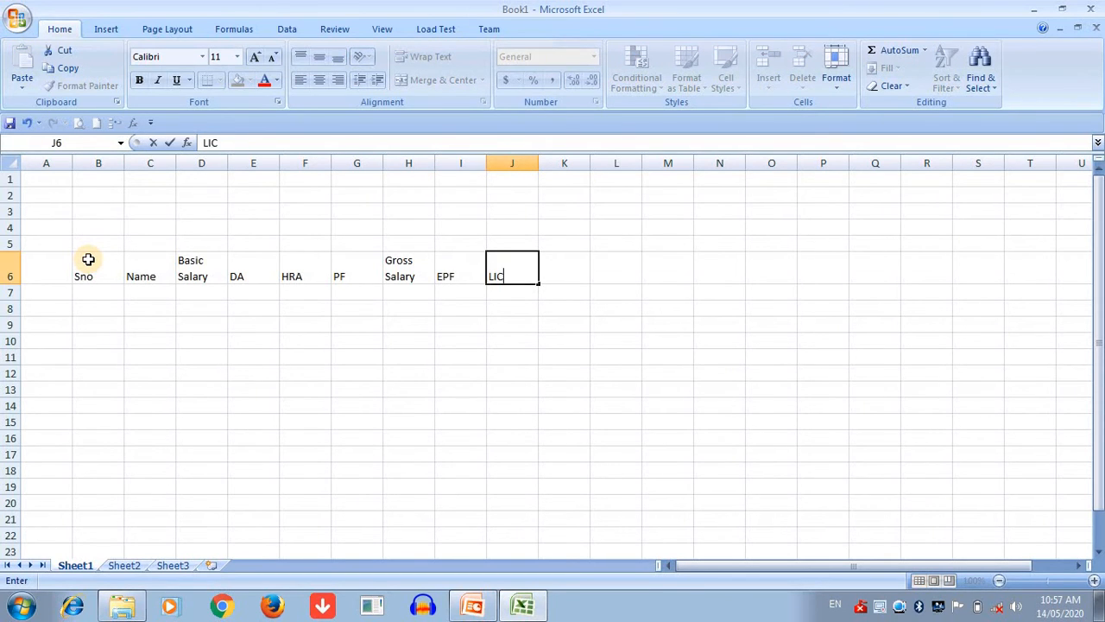
{"action": "key", "text": "Tab"}
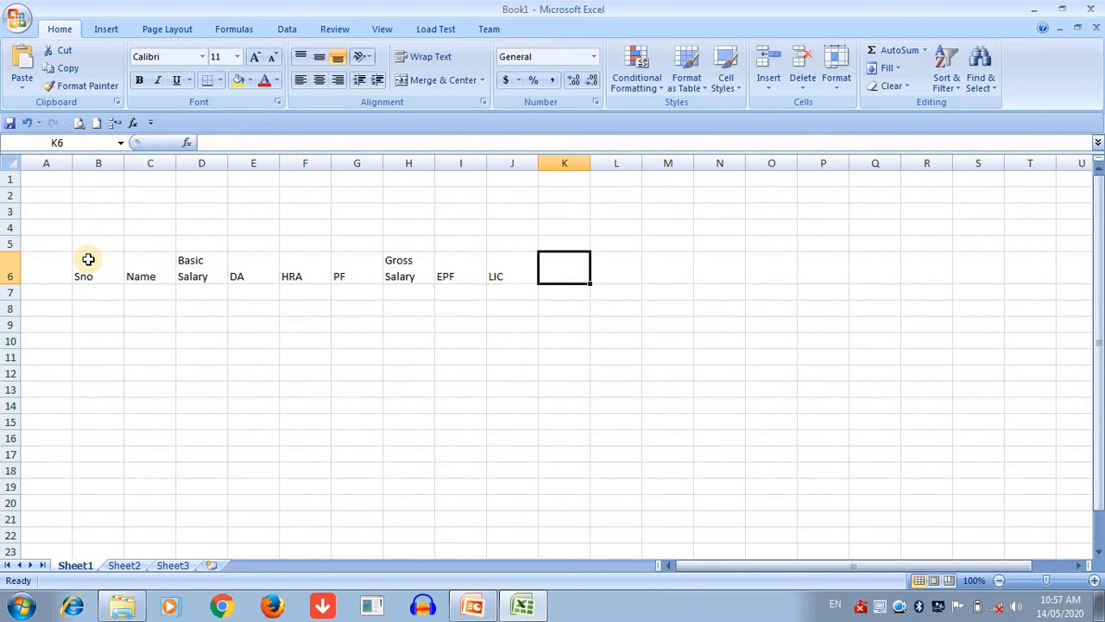
Enter the header Total Deductions in K6, with a line break between the two words
{"action": "type", "text": "To"}
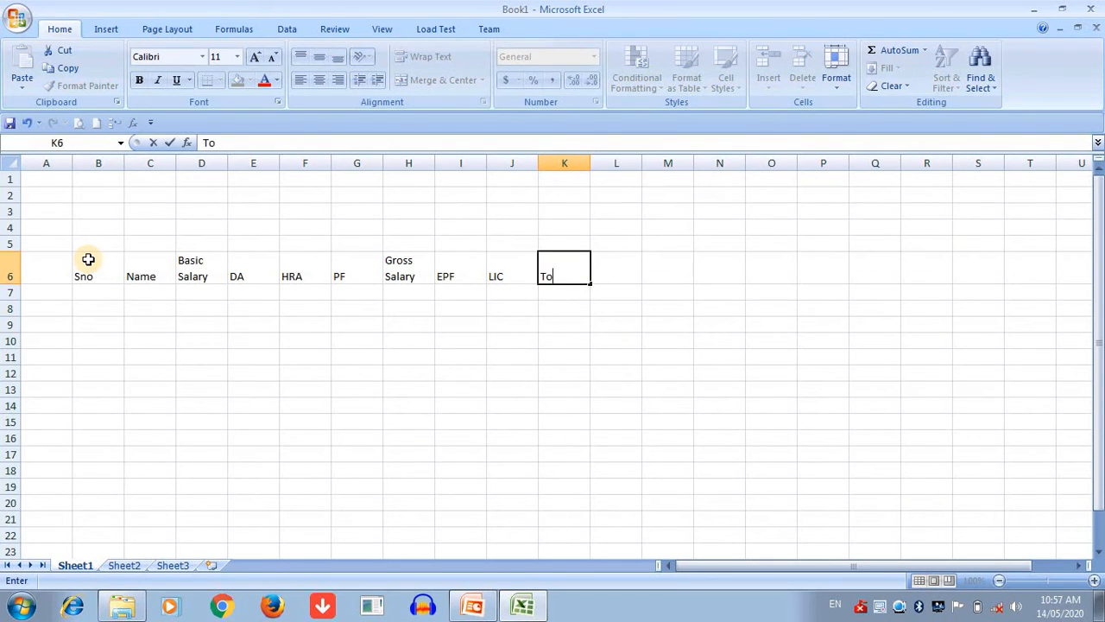
{"action": "type", "text": "tal"}
{"action": "key", "text": "alt+Return"}
{"action": "type", "text": "De"}
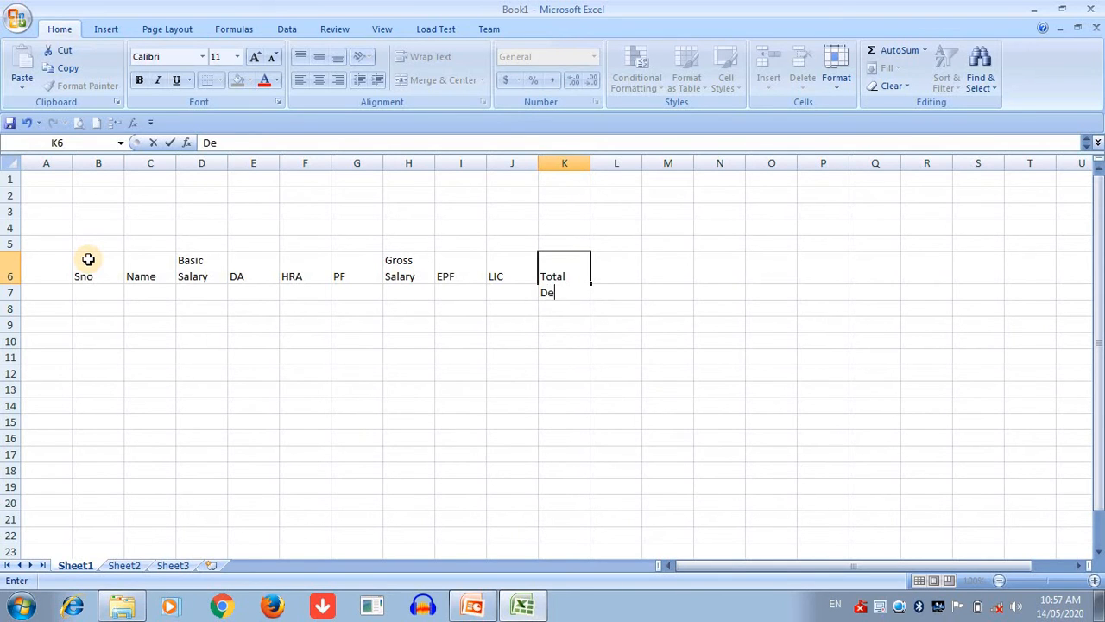
{"action": "type", "text": "ductions"}
{"action": "key", "text": "Tab"}
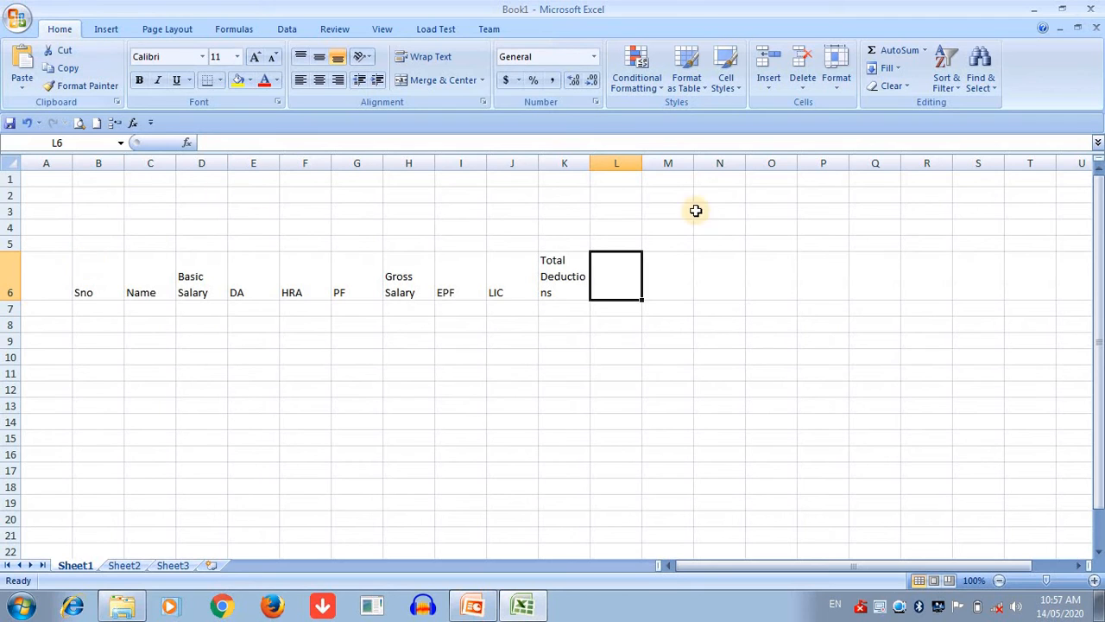
Widen column K so Deductions fits on one line, and enter the header NetSalary in L6
{"action": "double_click", "coordinate": [589, 164]}
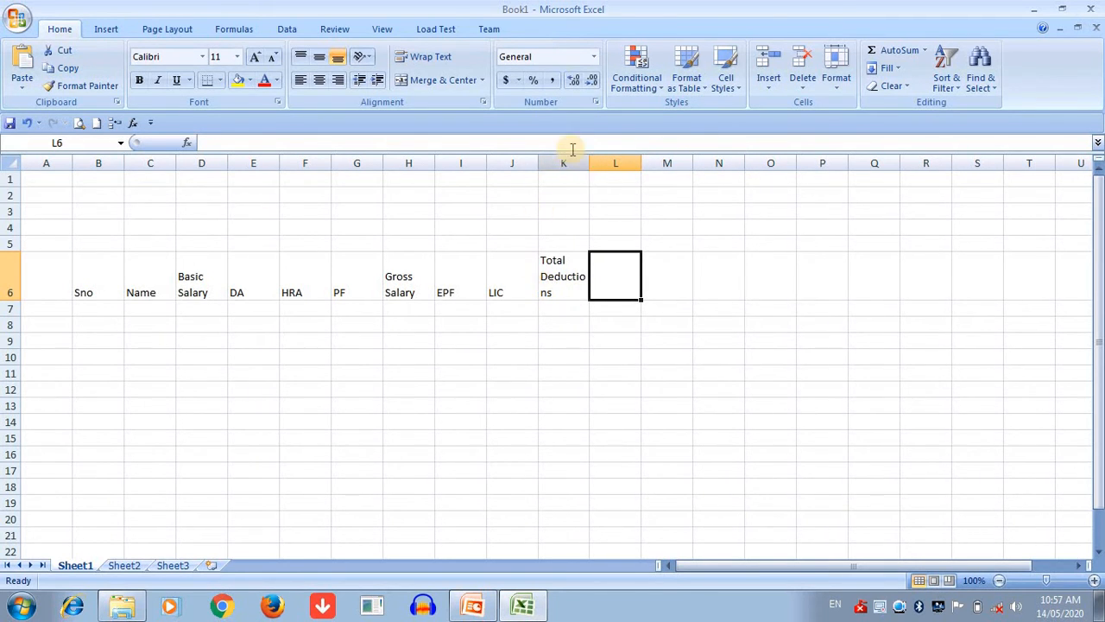
{"action": "left_click_drag", "start_coordinate": [590, 163], "coordinate": [600, 163]}
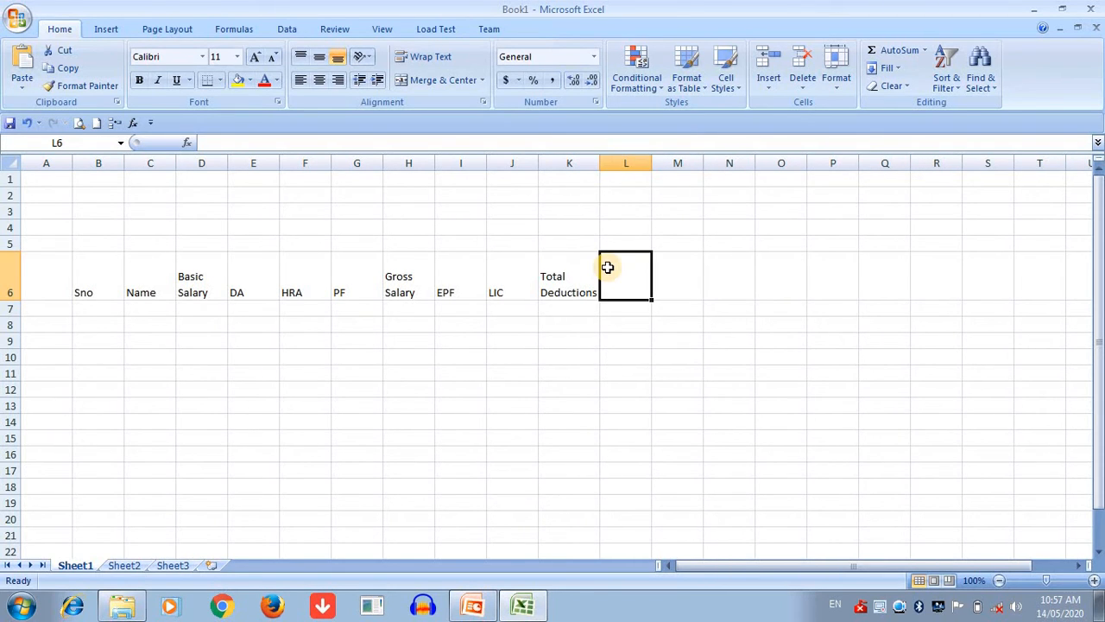
{"action": "type", "text": "Ne"}
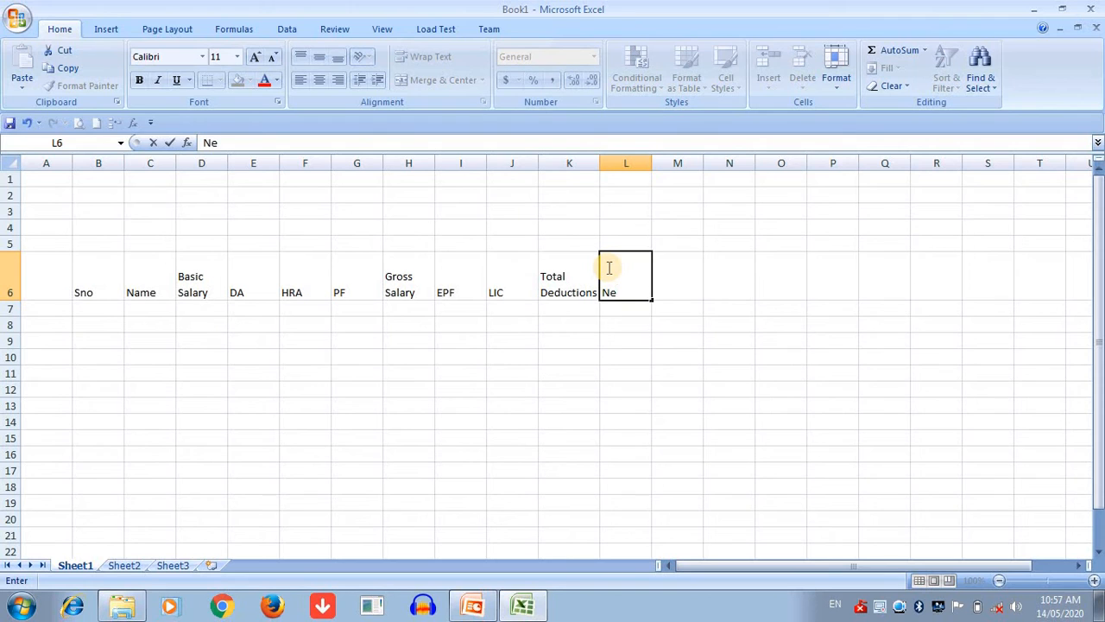
{"action": "type", "text": "tSalary"}
Enter 1 and 2 in B7 and B8 and fill the Sno series down to 10 in B16
{"action": "left_click", "coordinate": [93, 309]}
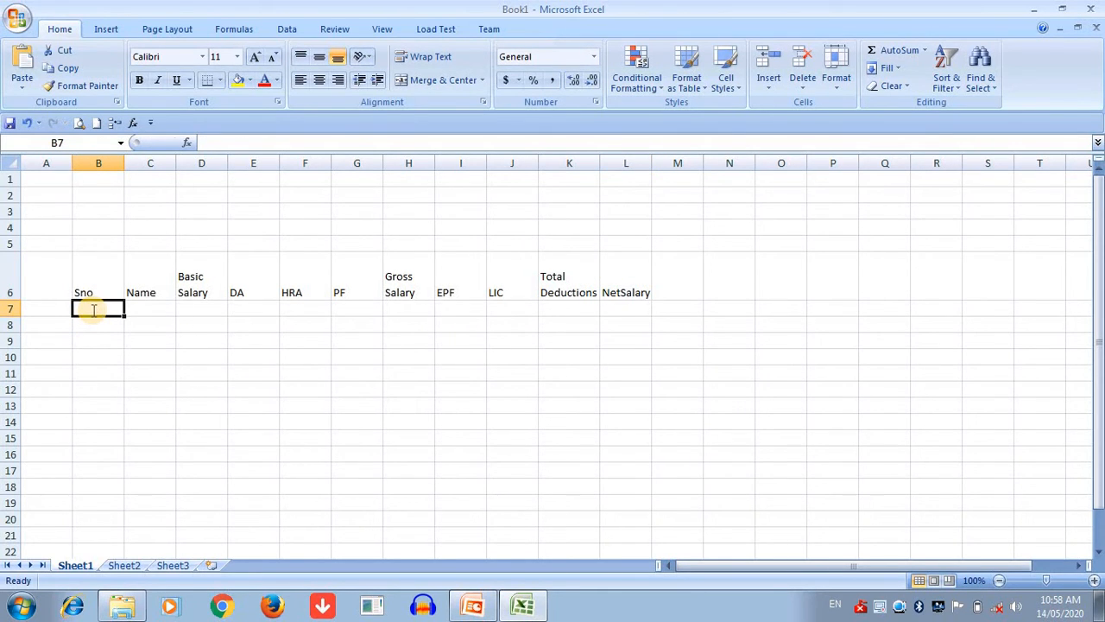
{"action": "type", "text": "1"}
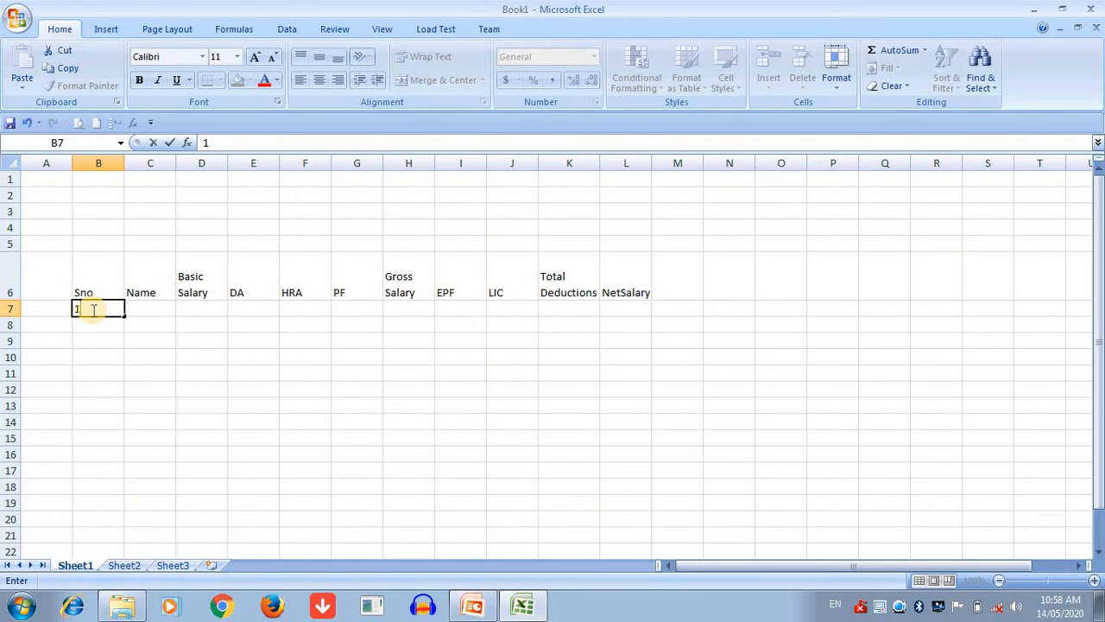
{"action": "key", "text": "Return"}
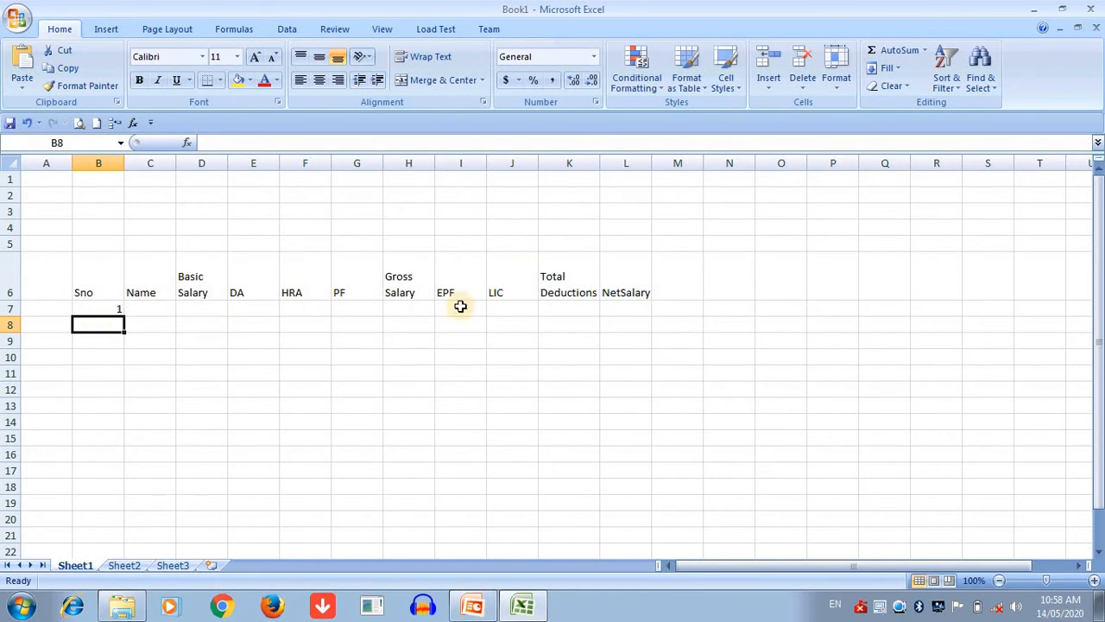
{"action": "left_click", "coordinate": [111, 327]}
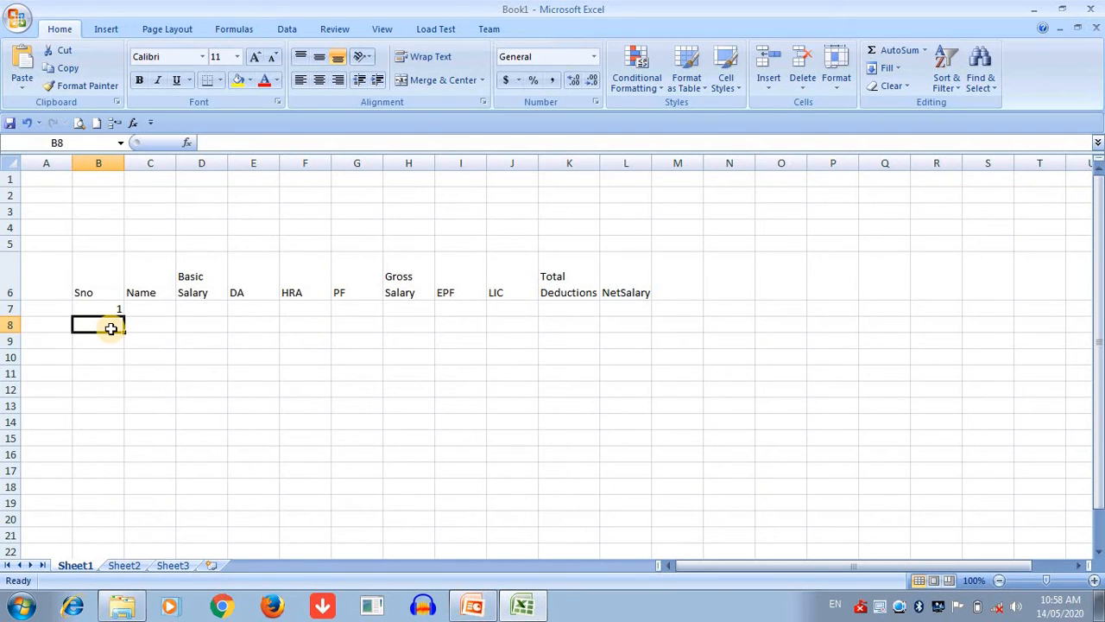
{"action": "type", "text": "2"}
{"action": "left_click", "coordinate": [129, 352]}
{"action": "left_click_drag", "start_coordinate": [102, 309], "coordinate": [109, 324]}
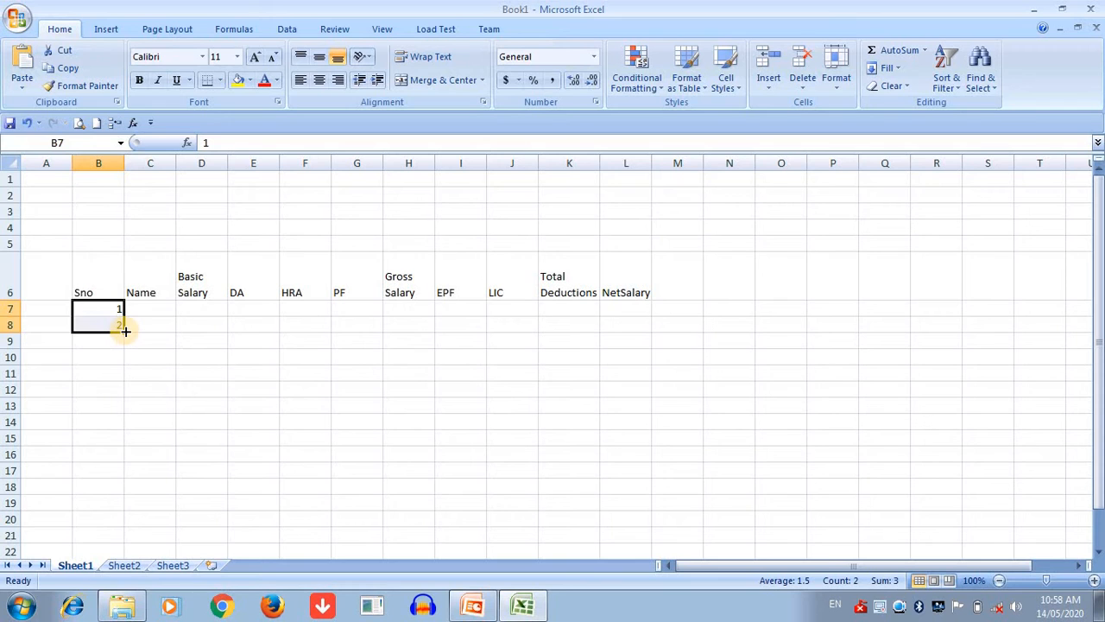
{"action": "left_click_drag", "start_coordinate": [125, 331], "coordinate": [118, 461]}
Enter the employee names for serial numbers 1 to 5 in cells C7 to C11
{"action": "left_click", "coordinate": [160, 309]}
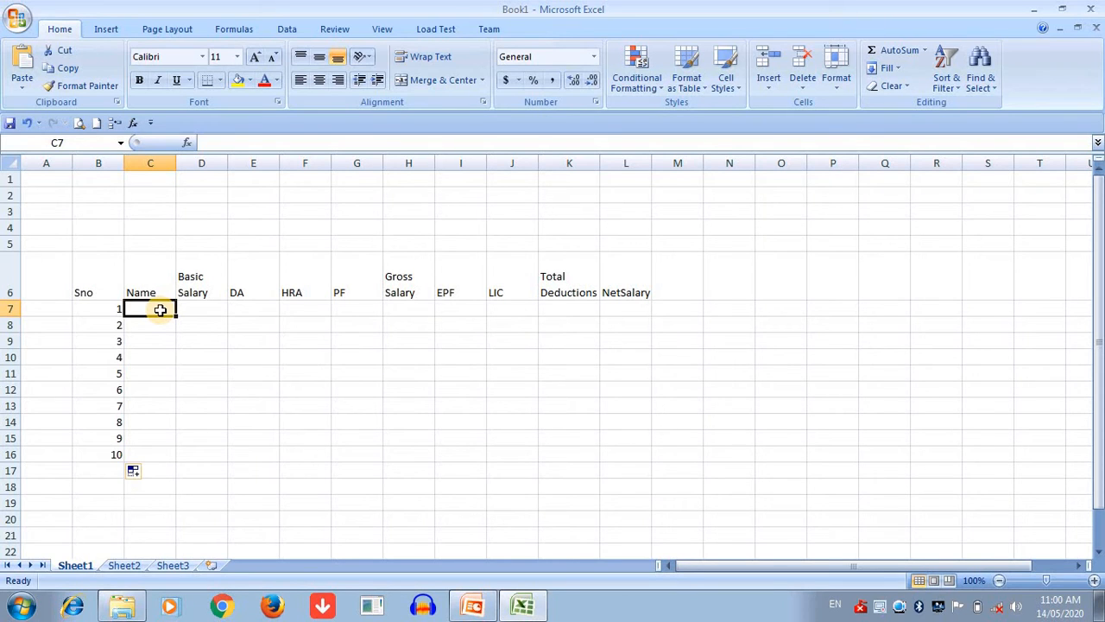
{"action": "type", "text": "Jonny"}
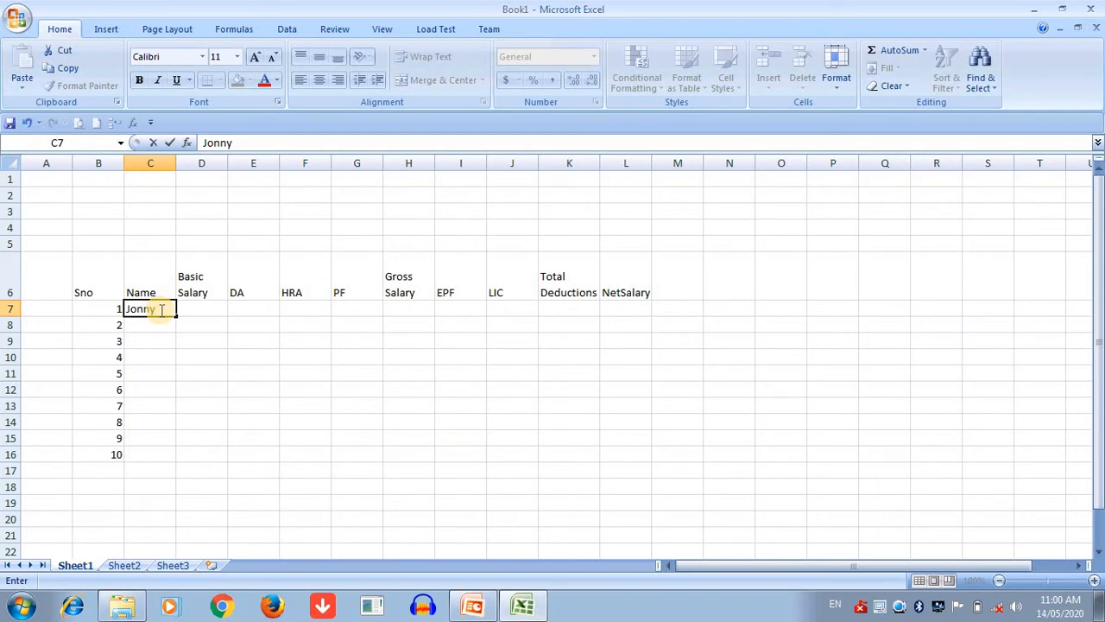
{"action": "key", "text": "Return"}
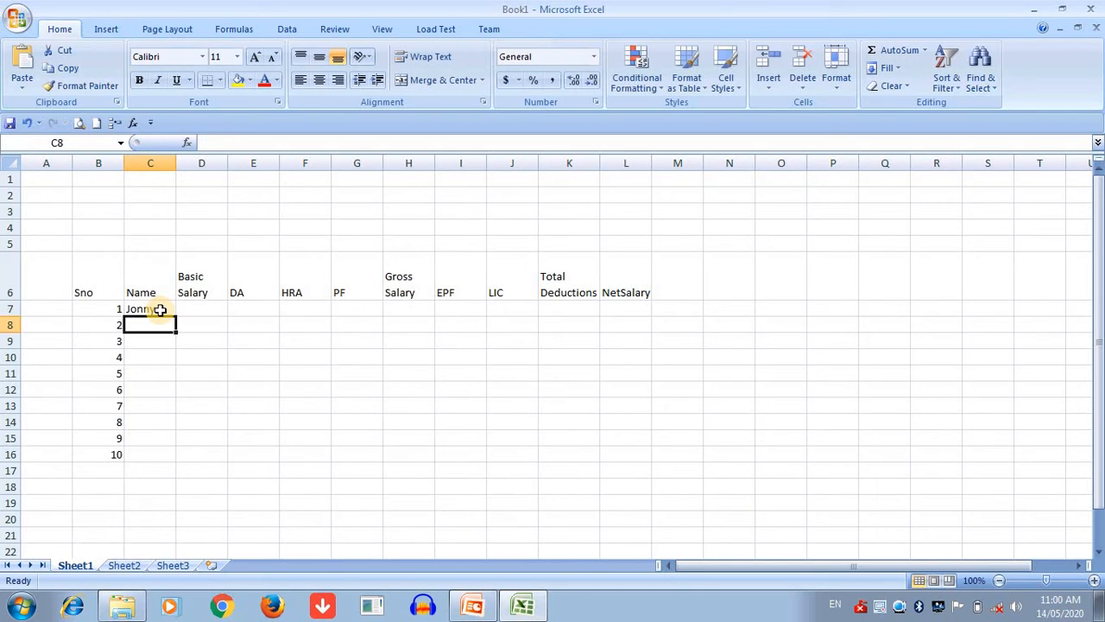
{"action": "type", "text": "Rahul"}
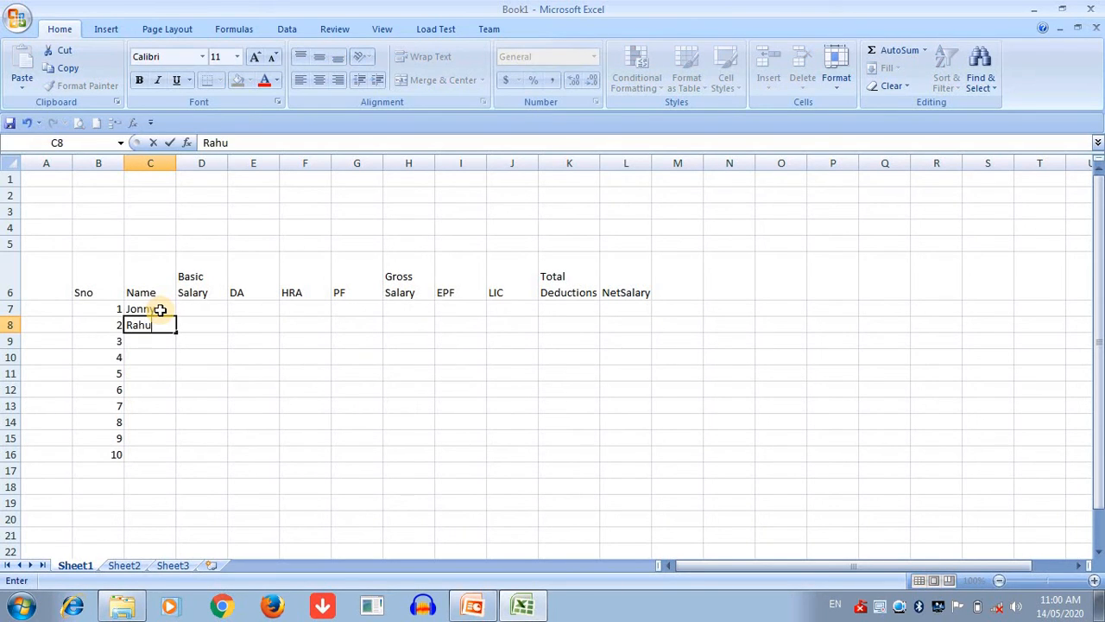
{"action": "key", "text": "Return"}
{"action": "type", "text": "Serian"}
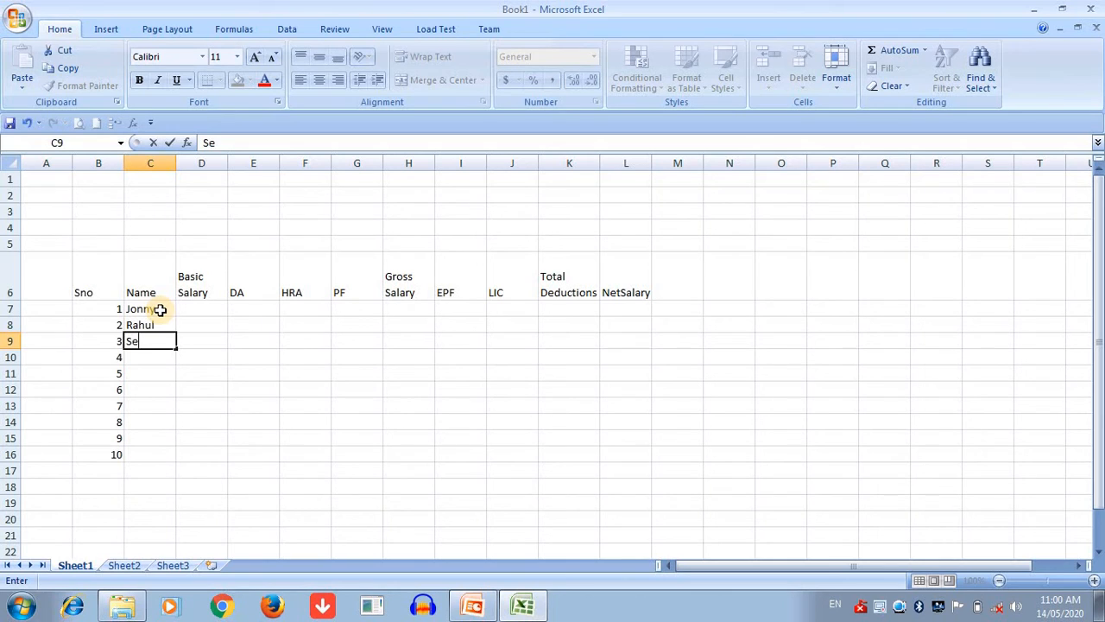
{"action": "key", "text": "Return"}
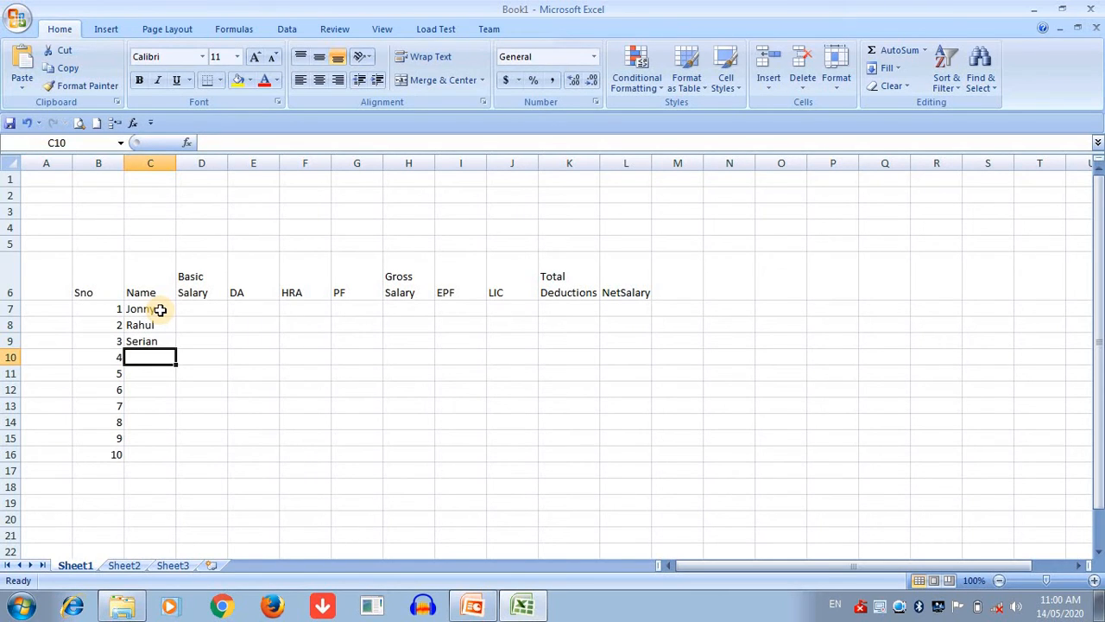
{"action": "type", "text": "Umes"}
{"action": "key", "text": "Return"}
{"action": "type", "text": "Peter"}
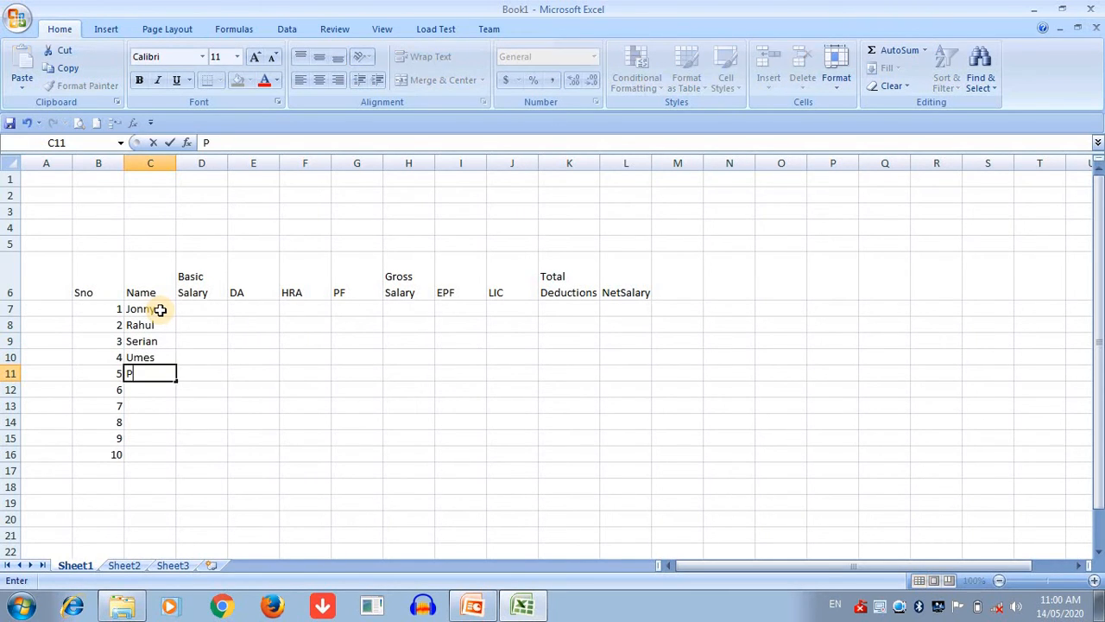
{"action": "key", "text": "Return"}
Enter the employee names for serial numbers 6 to 10 in cells C12 to C16
{"action": "type", "text": "Bolt"}
{"action": "key", "text": "Return"}
{"action": "type", "text": "Adam"}
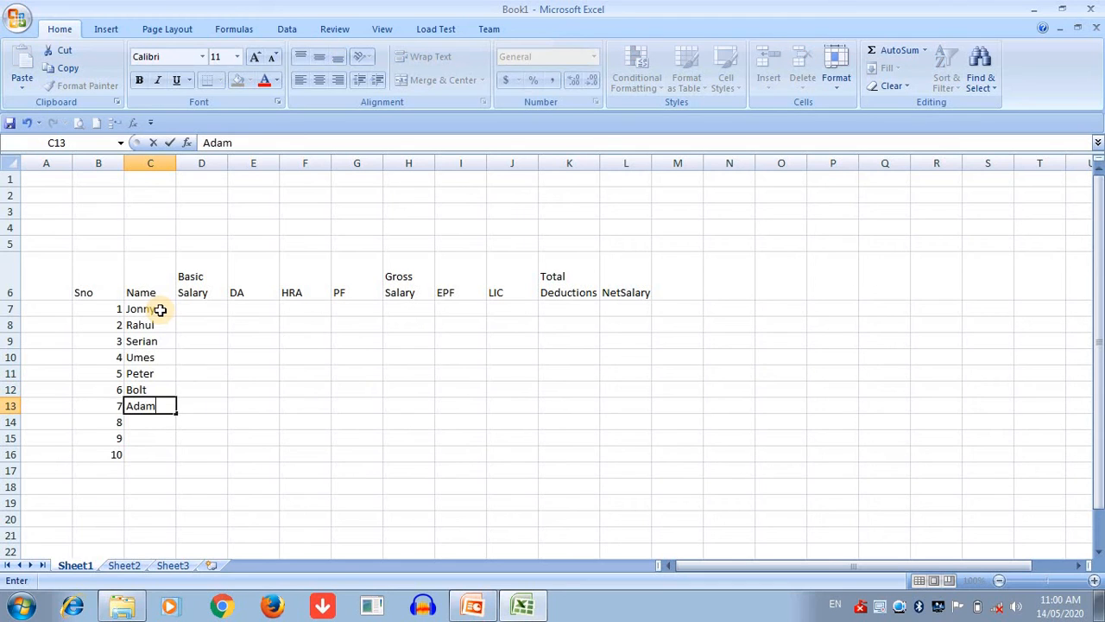
{"action": "key", "text": "Return"}
{"action": "type", "text": "Sc"}
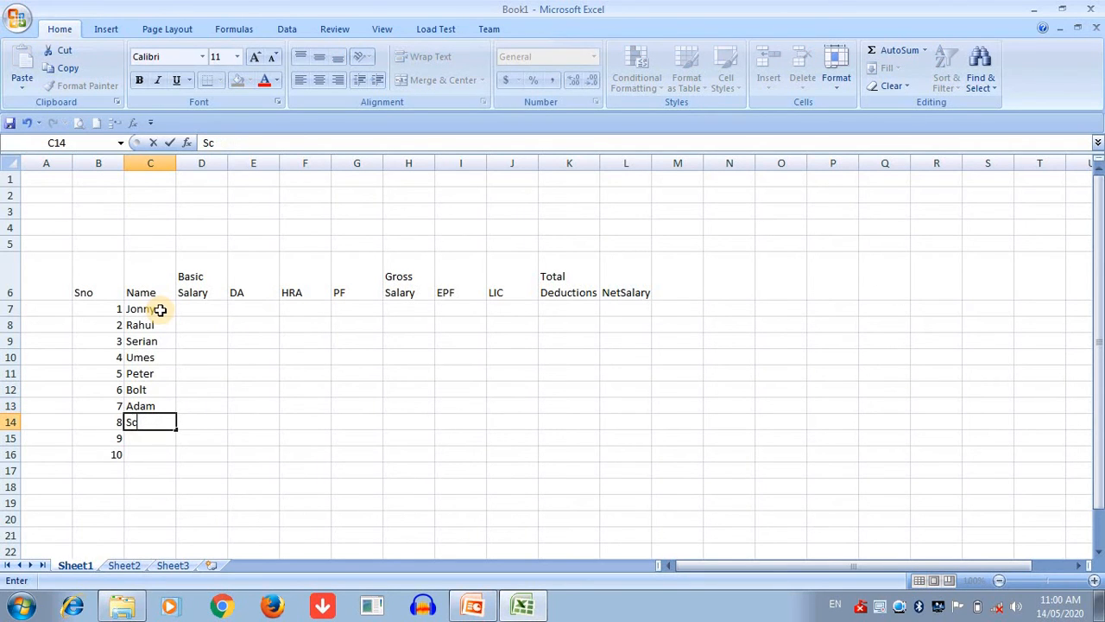
{"action": "type", "text": "ot"}
{"action": "key", "text": "Return"}
{"action": "type", "text": "Joh"}
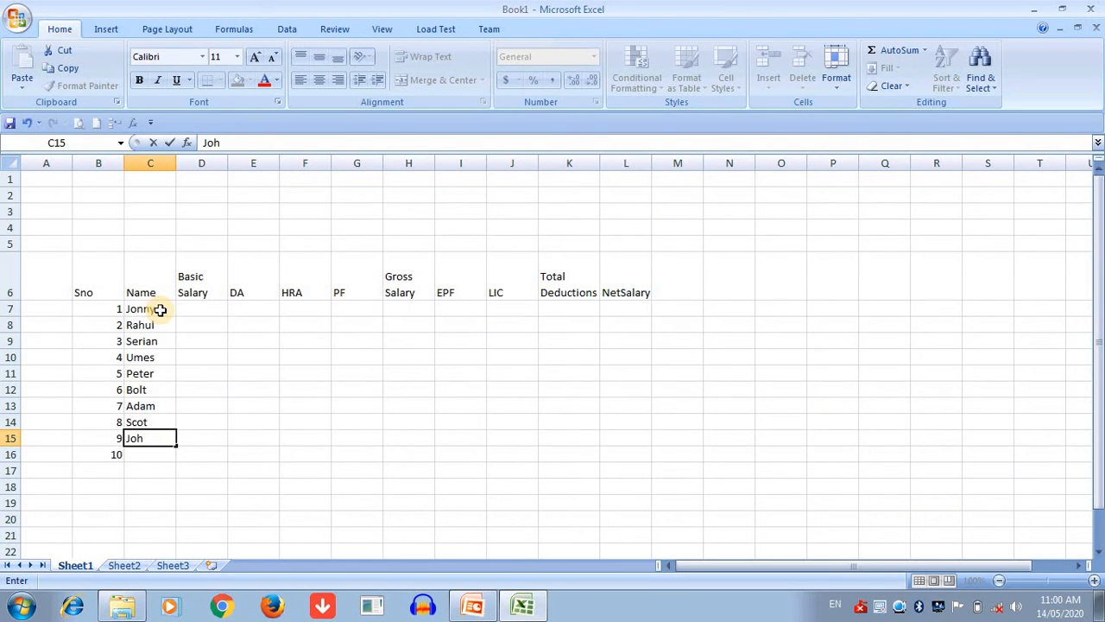
{"action": "key", "text": "BackSpace"}
{"action": "type", "text": "nh"}
{"action": "key", "text": "Return"}
{"action": "type", "text": "Mack"}
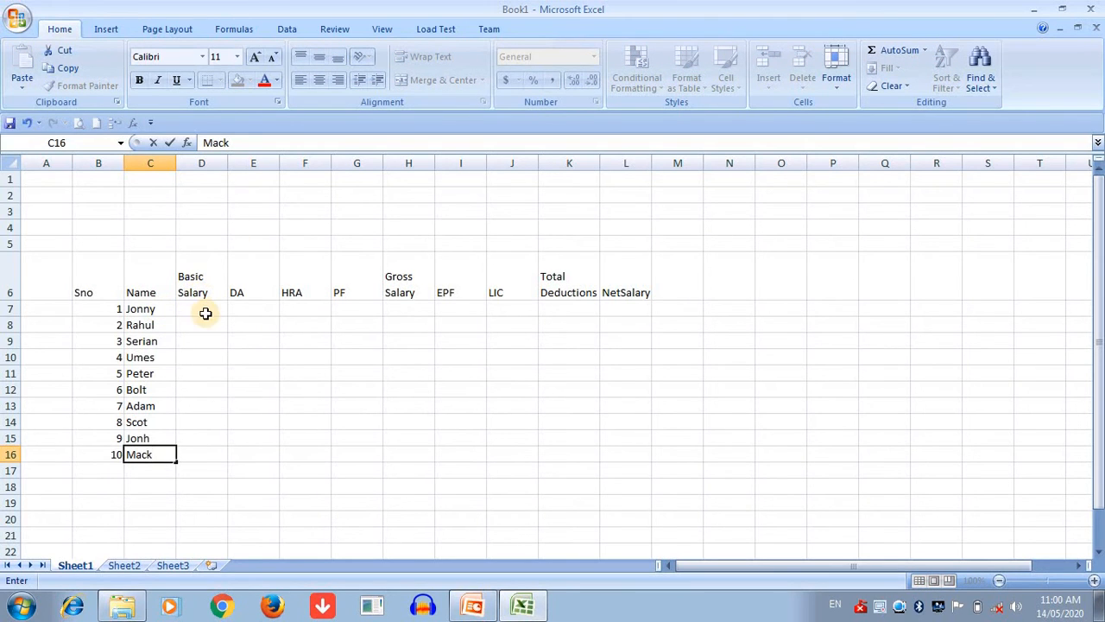
Enter basic salaries 5000, 7000 and 9000 in D7 to D9, and fill the series down to D16
{"action": "left_click", "coordinate": [202, 308]}
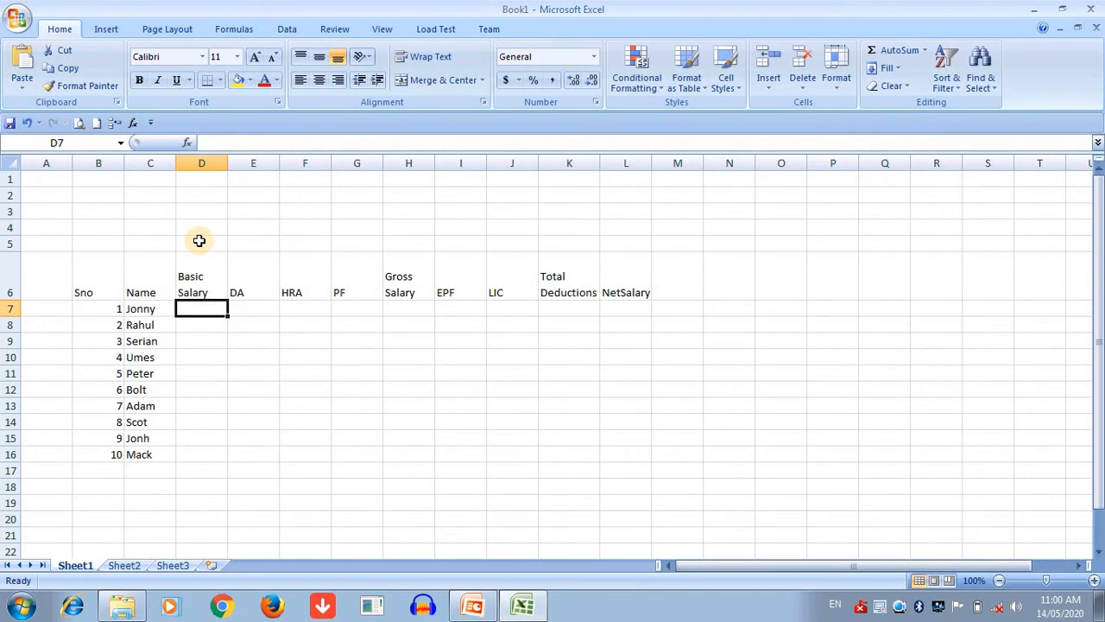
{"action": "type", "text": "5000"}
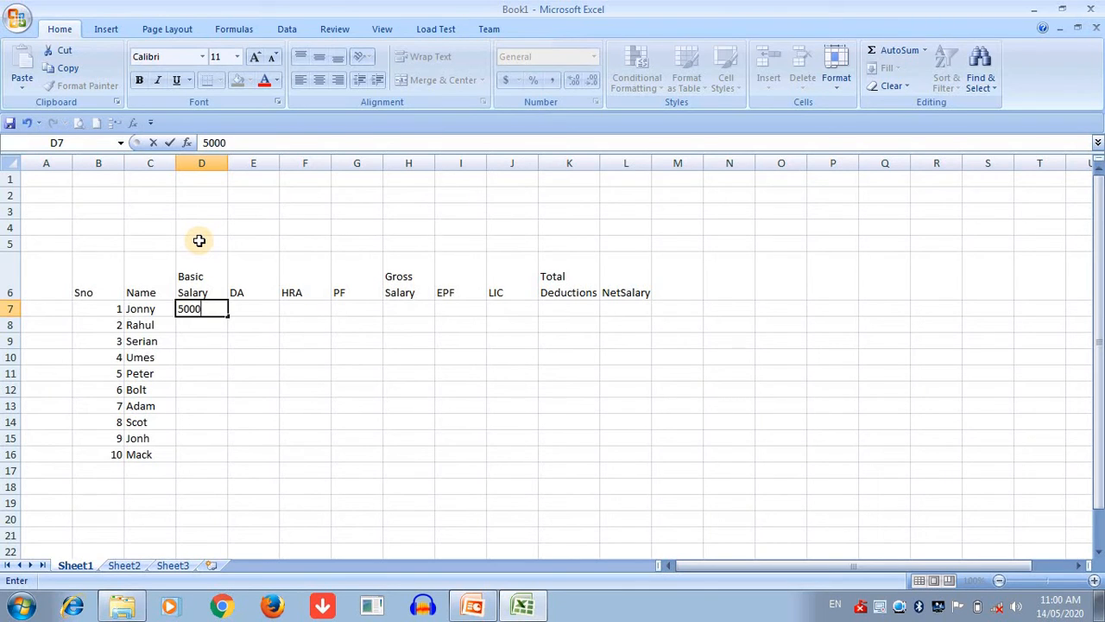
{"action": "key", "text": "Return"}
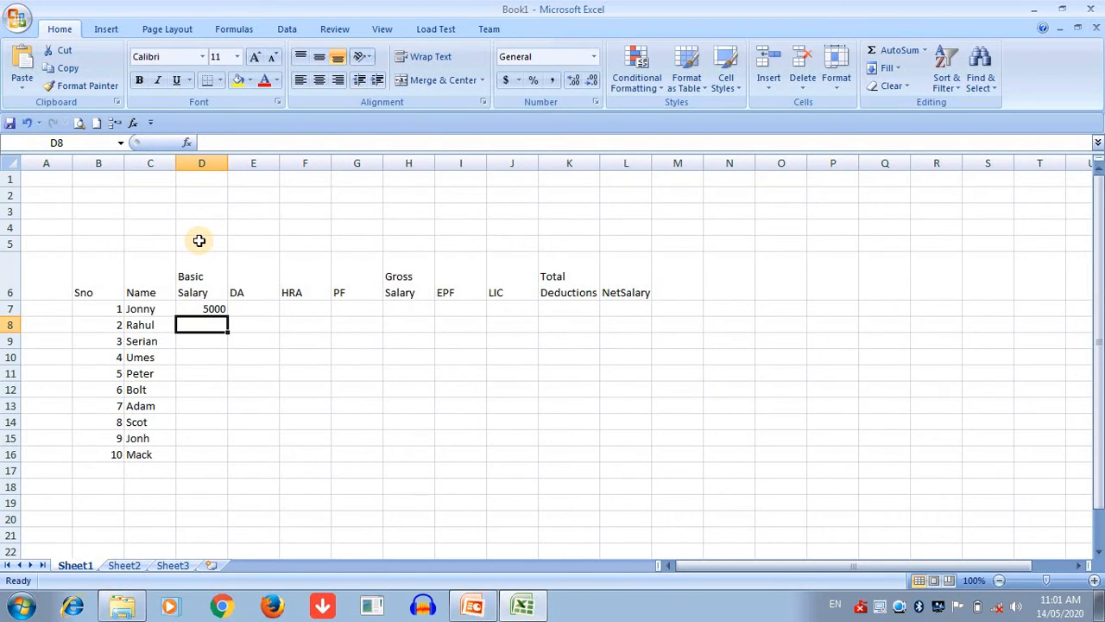
{"action": "type", "text": "7000"}
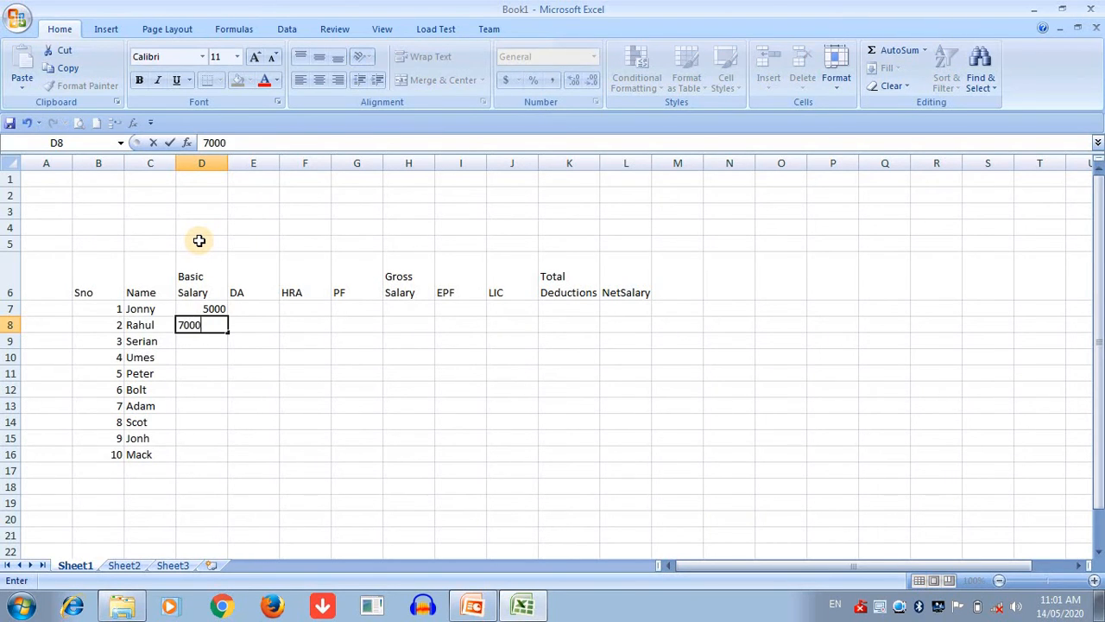
{"action": "key", "text": "Return"}
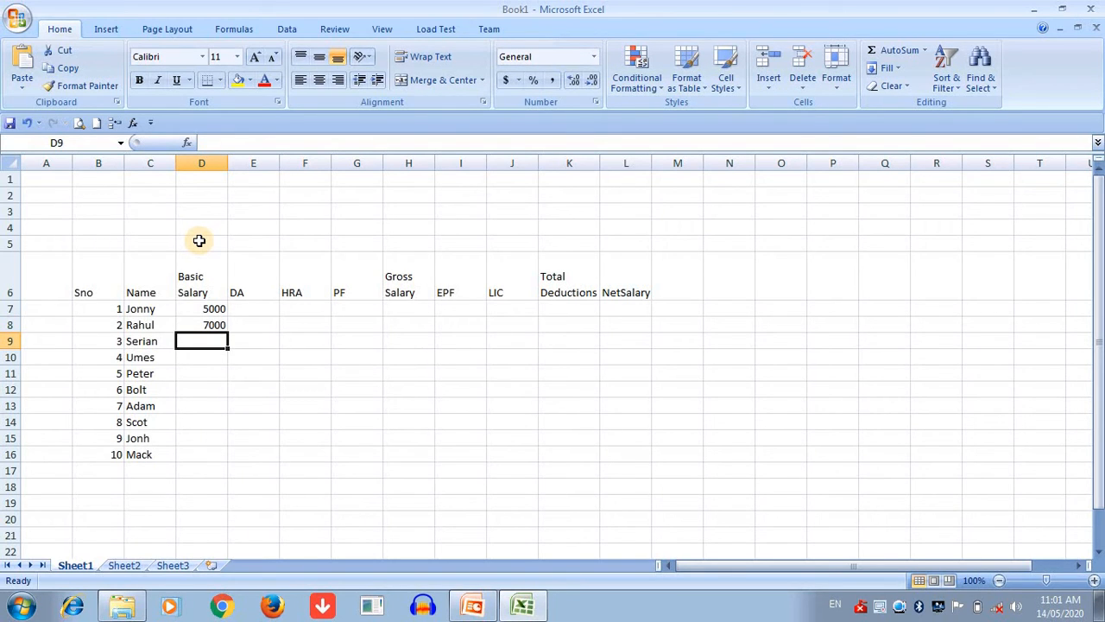
{"action": "type", "text": "9000"}
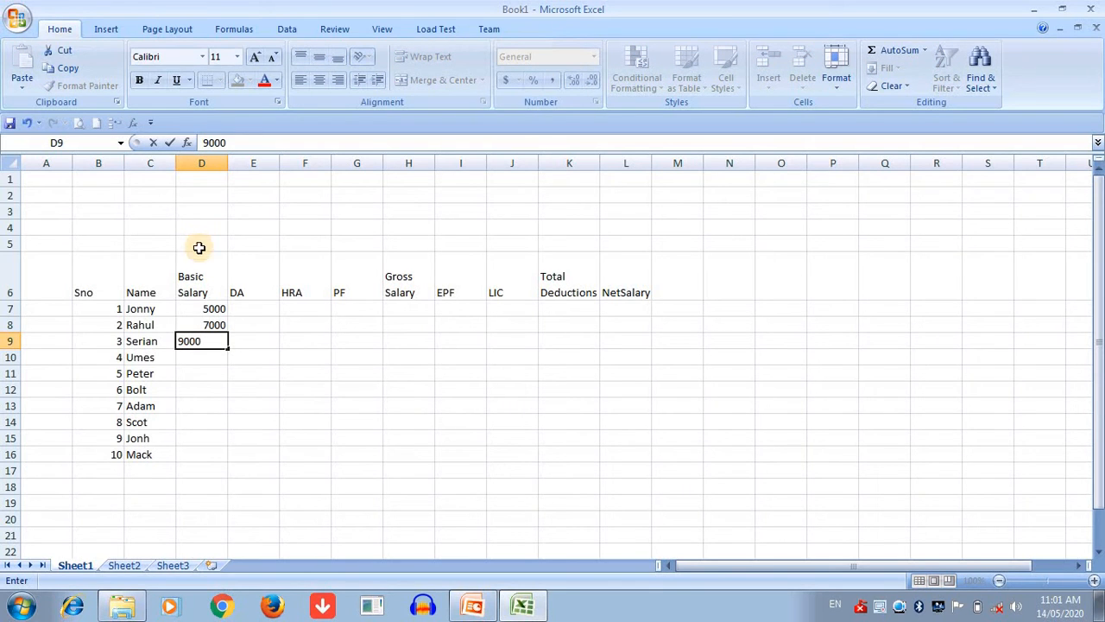
{"action": "left_click", "coordinate": [197, 389]}
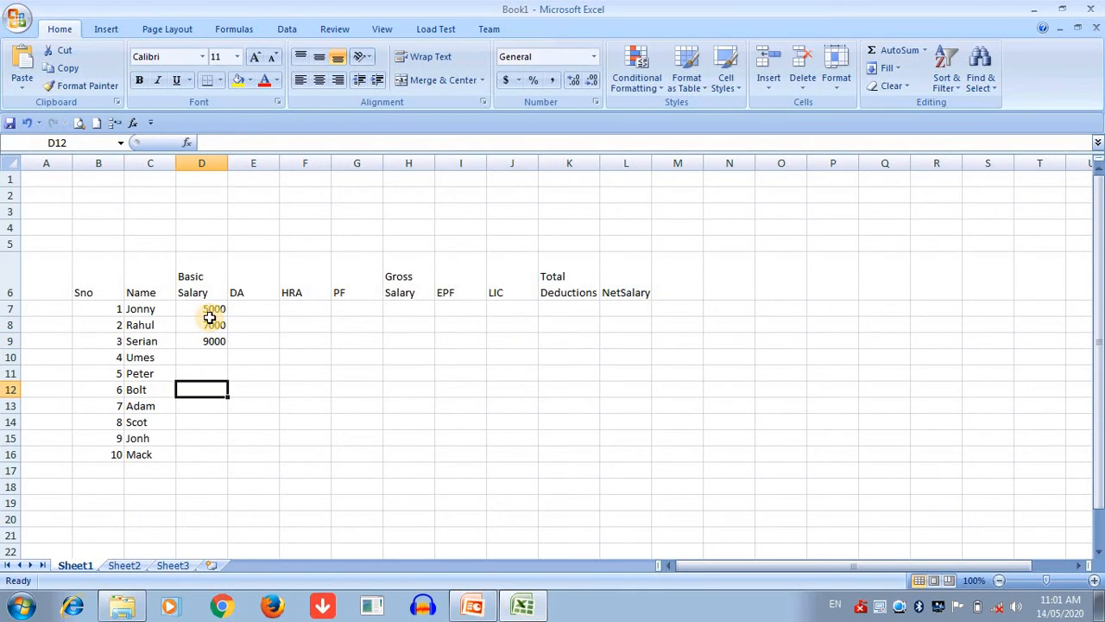
{"action": "left_click_drag", "start_coordinate": [211, 308], "coordinate": [229, 457]}
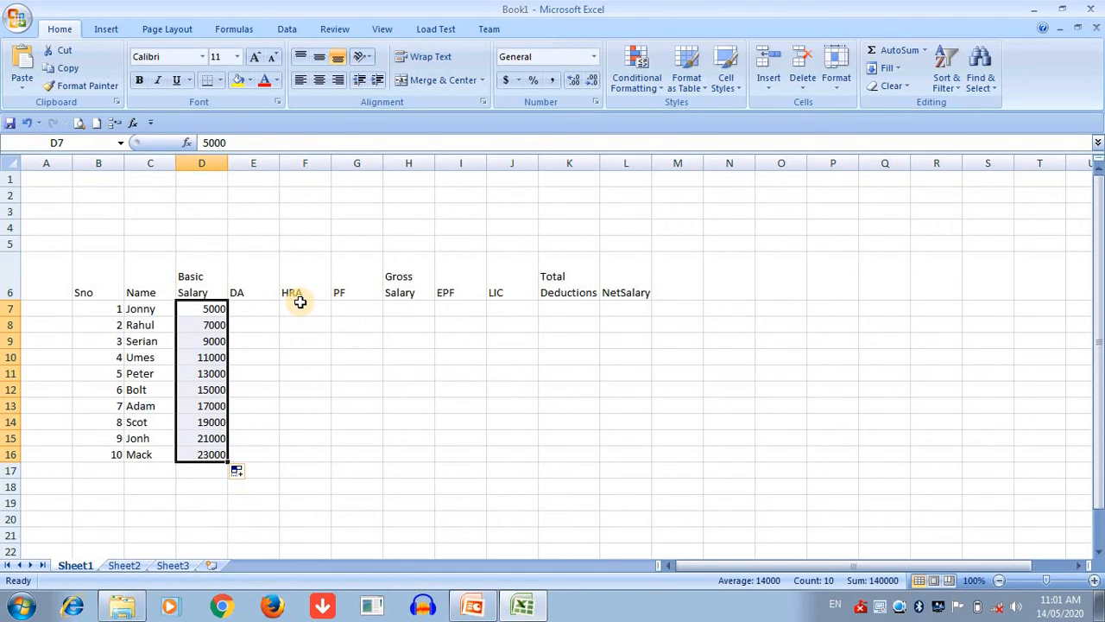
Calculate the first employee's DA in E7 with the percent formula =D7*10%
{"action": "left_click", "coordinate": [258, 309]}
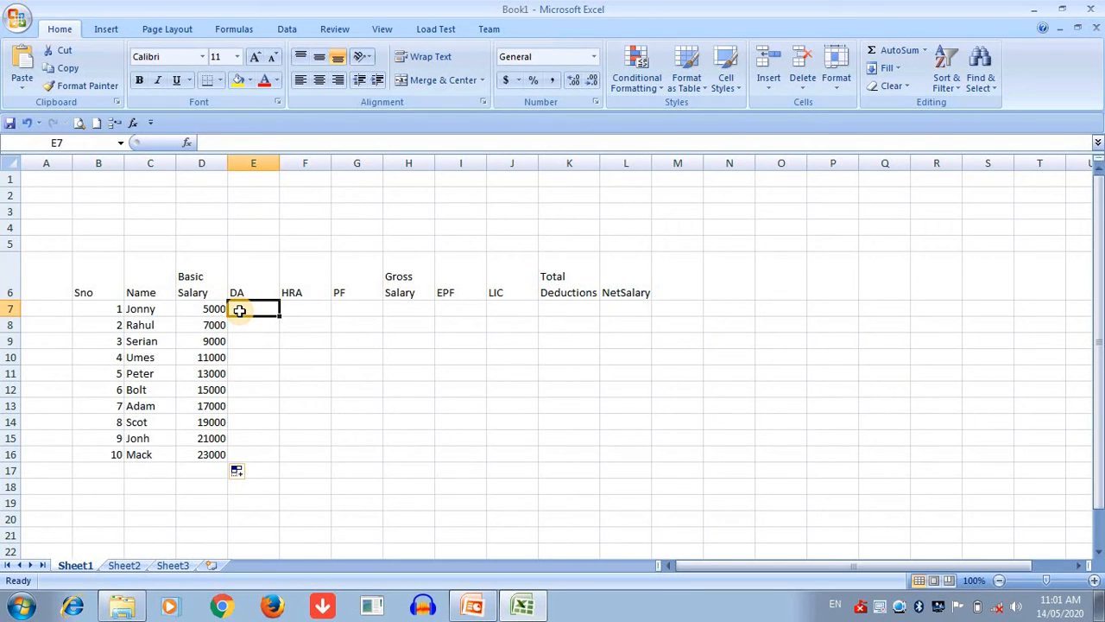
{"action": "scroll", "coordinate": [240, 310], "scroll_direction": "up", "scroll_amount": 5}
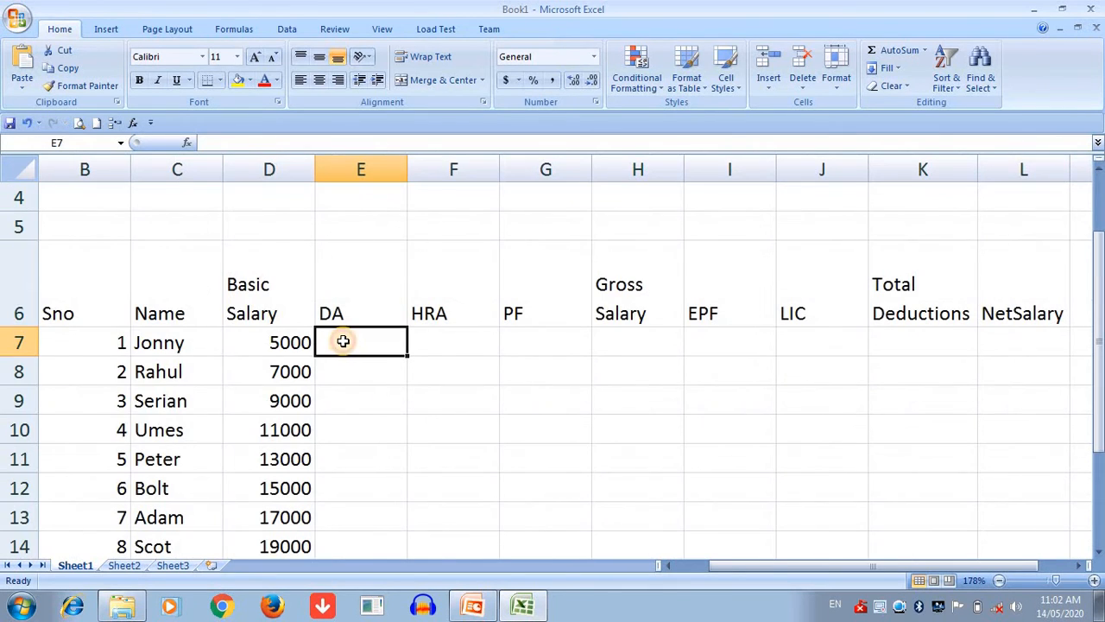
{"action": "type", "text": "="}
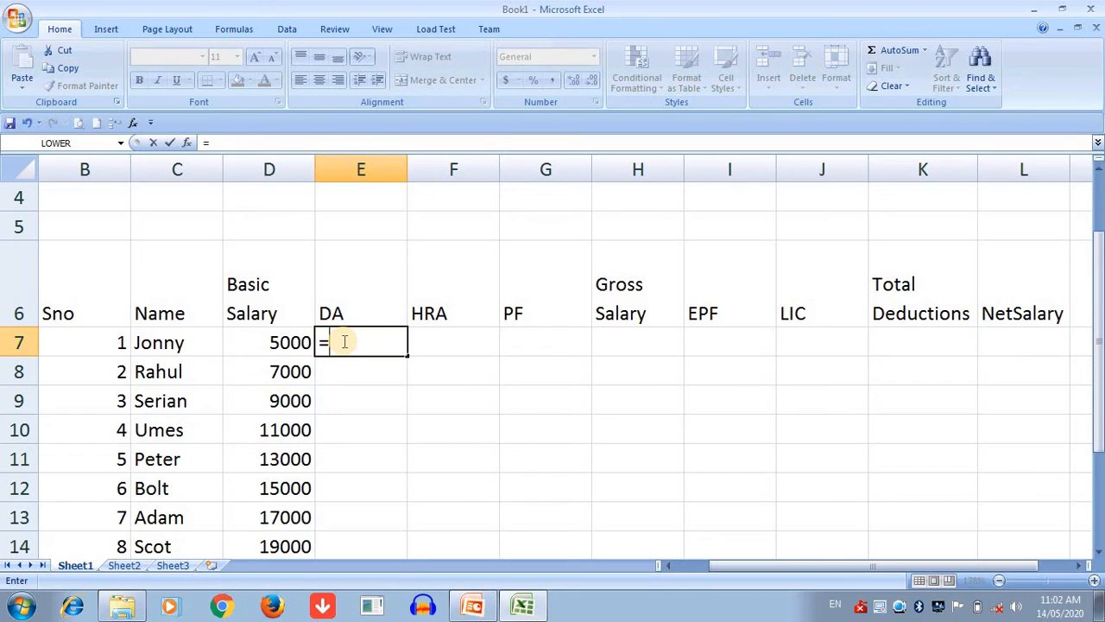
{"action": "left_click", "coordinate": [276, 344]}
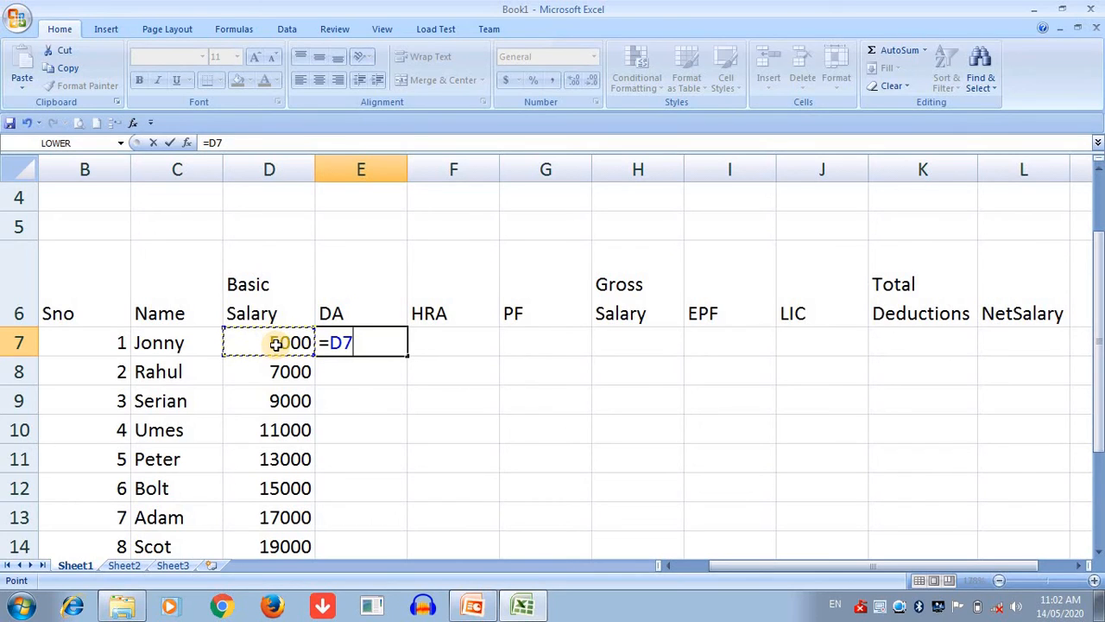
{"action": "type", "text": "*10%"}
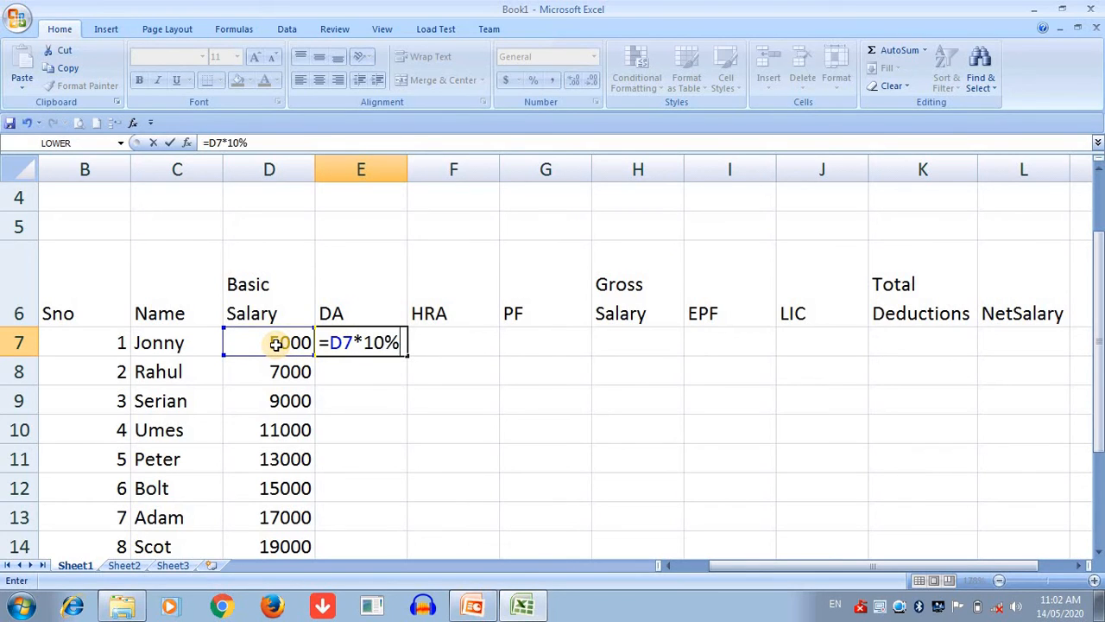
{"action": "key", "text": "Return"}
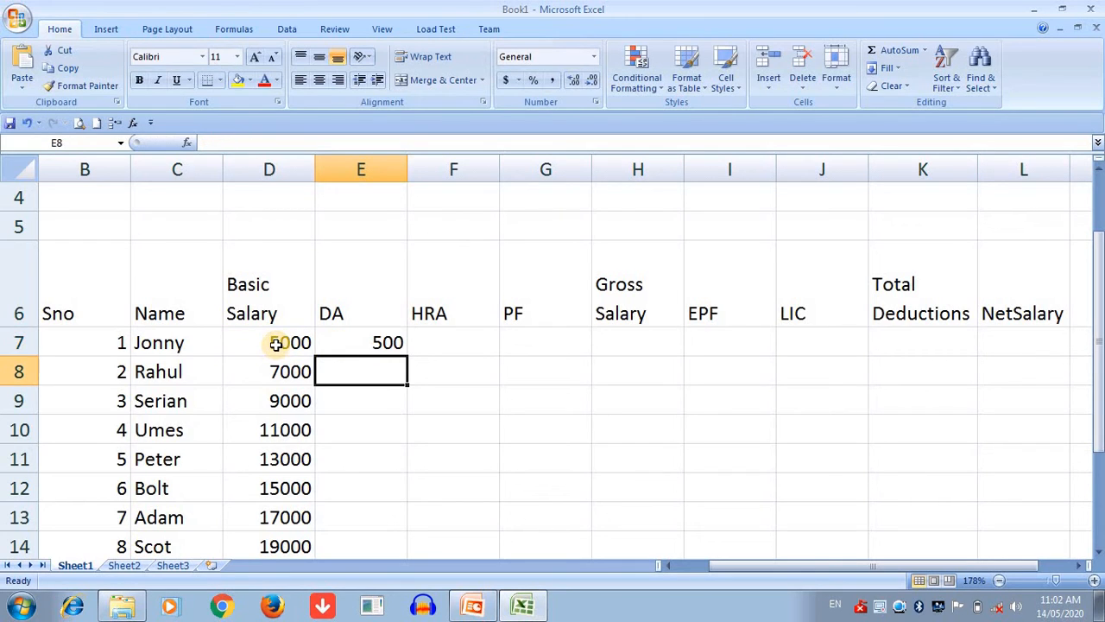
Replace the DA formula in E7 with =D7*10/100
{"action": "left_click", "coordinate": [382, 340]}
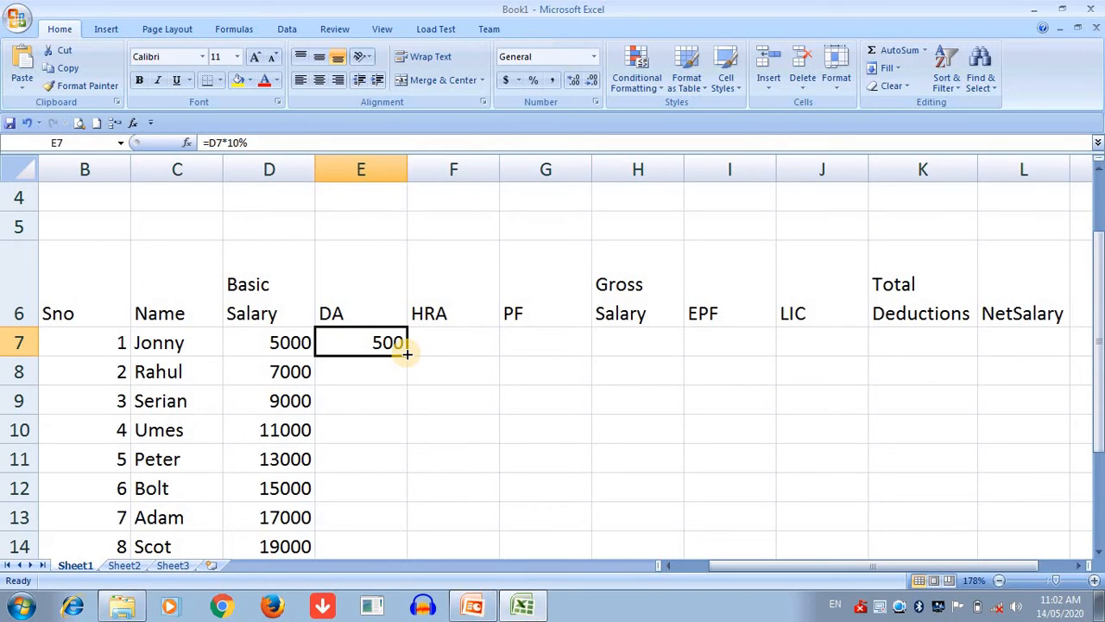
{"action": "key", "text": "BackSpace"}
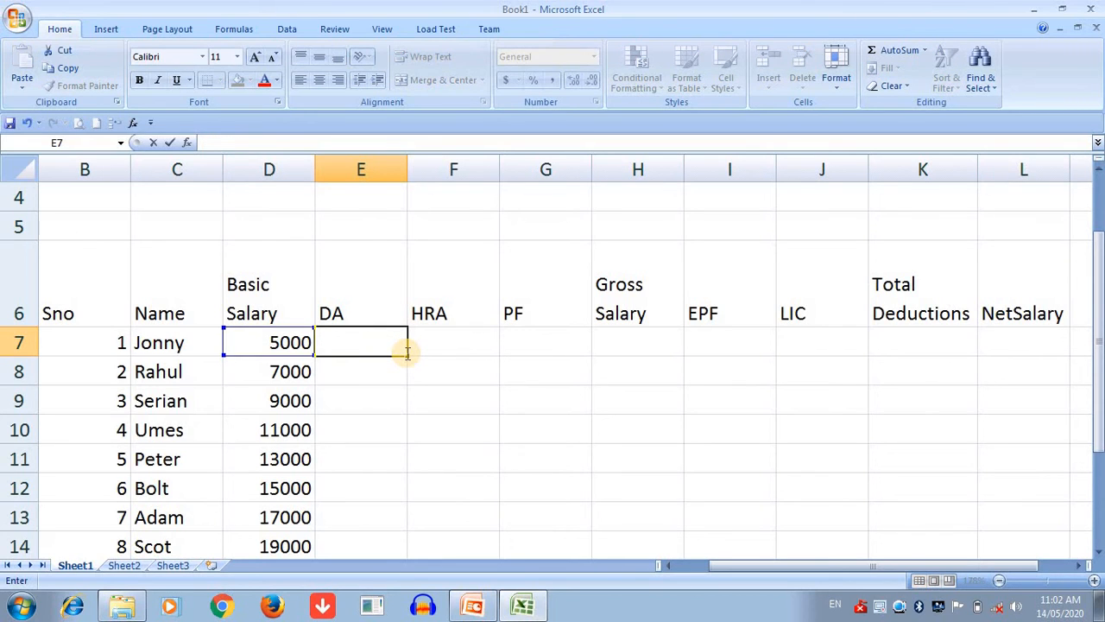
{"action": "type", "text": "="}
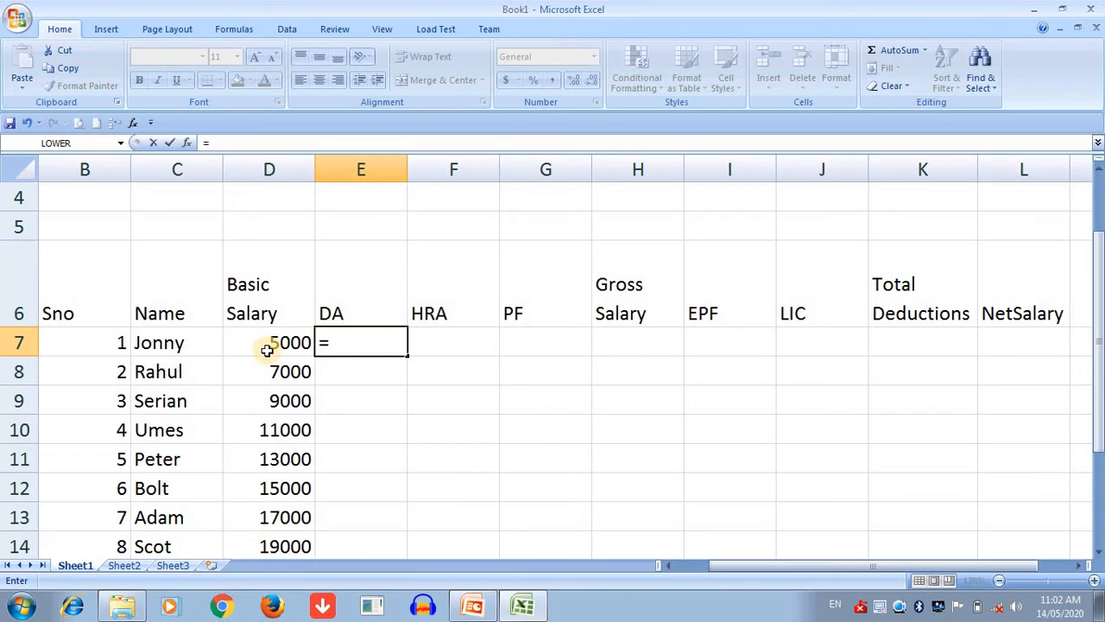
{"action": "left_click", "coordinate": [269, 346]}
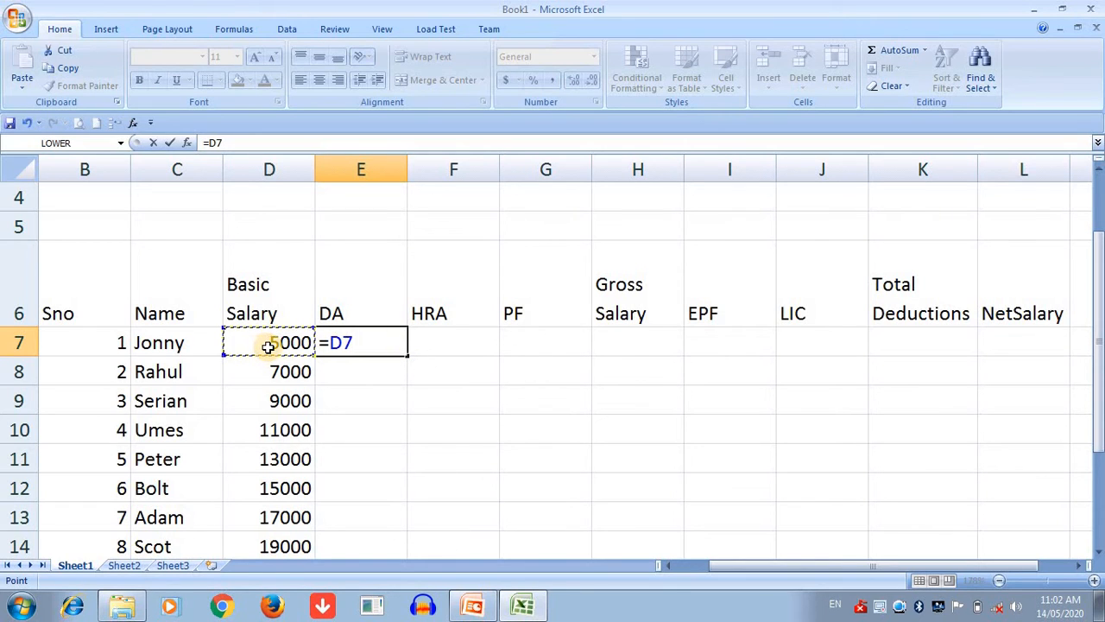
{"action": "type", "text": "*10/100"}
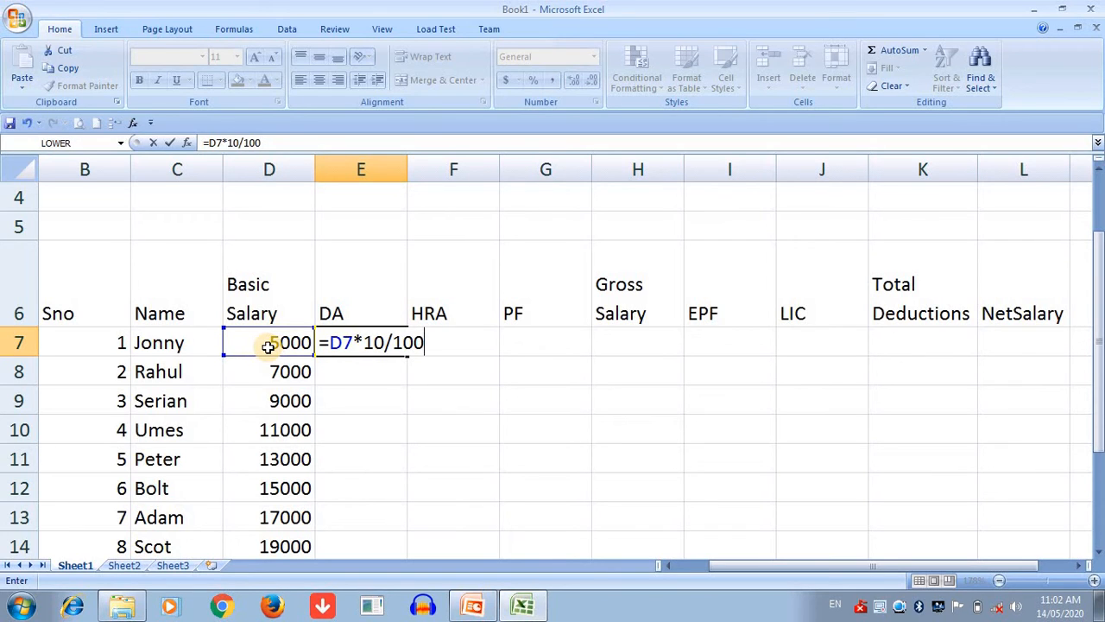
{"action": "key", "text": "Return"}
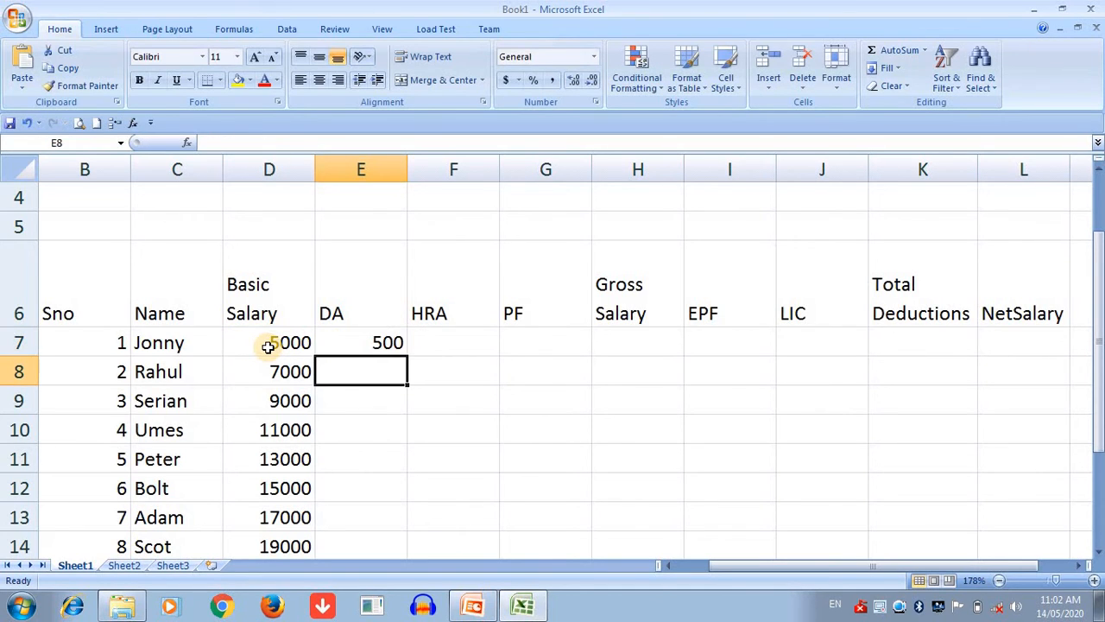
Fill the DA formula from E7 down to E16 and check the column through the last employee
{"action": "left_click", "coordinate": [389, 346]}
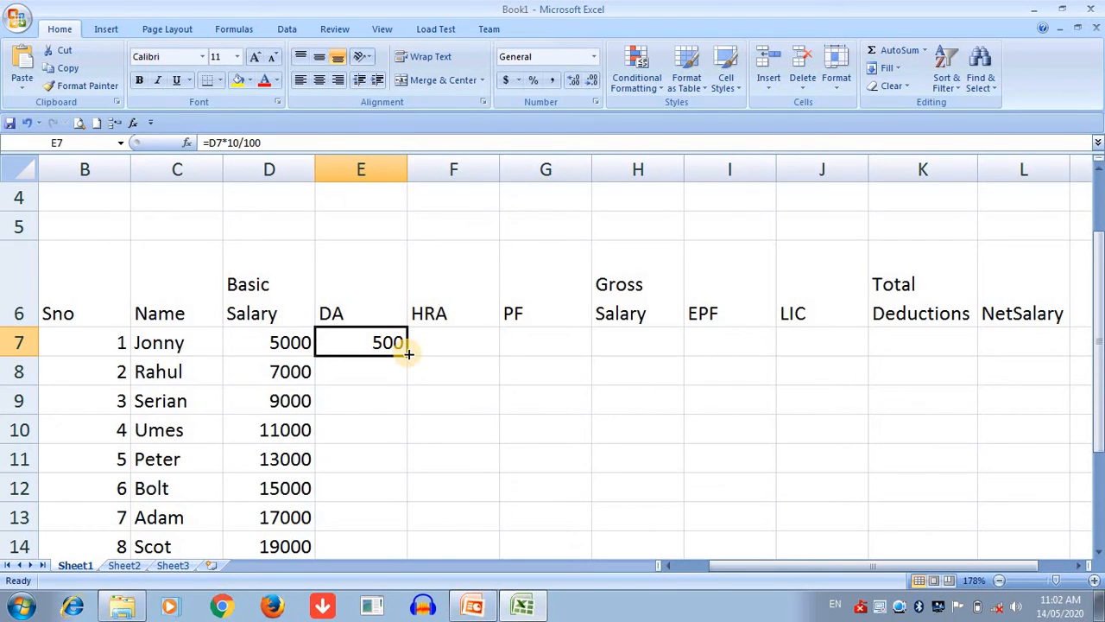
{"action": "mouse_move", "coordinate": [409, 350]}
{"action": "left_mouse_down"}
{"action": "mouse_move", "coordinate": [417, 462]}
{"action": "mouse_move", "coordinate": [409, 361]}
{"action": "left_mouse_up"}
{"action": "double_click", "coordinate": [405, 350]}
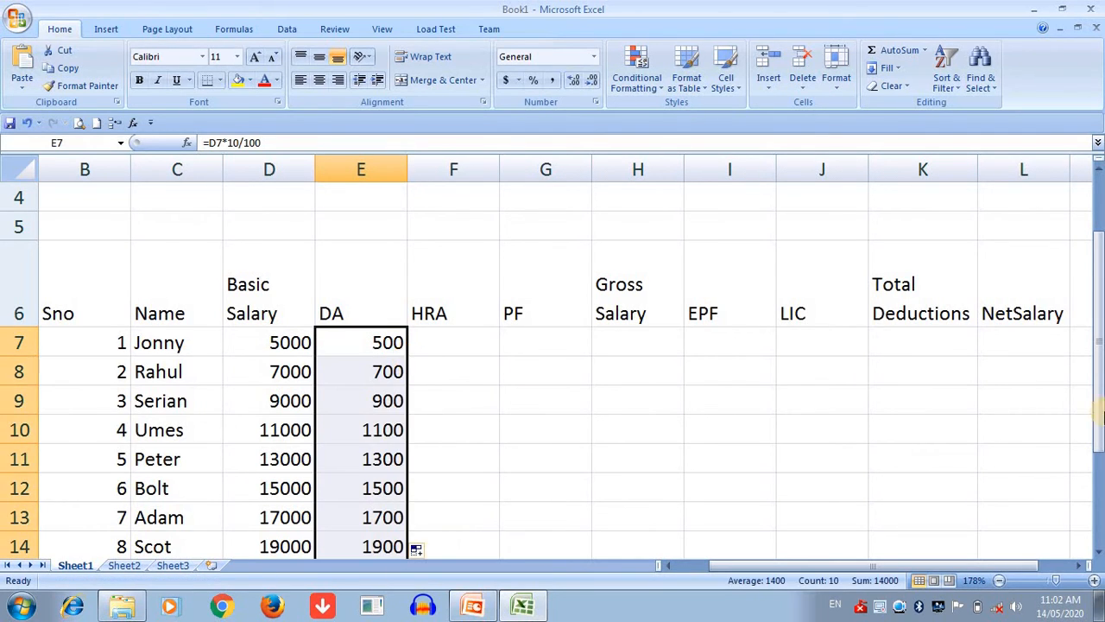
{"action": "left_click_drag", "start_coordinate": [1098, 424], "coordinate": [1100, 473]}
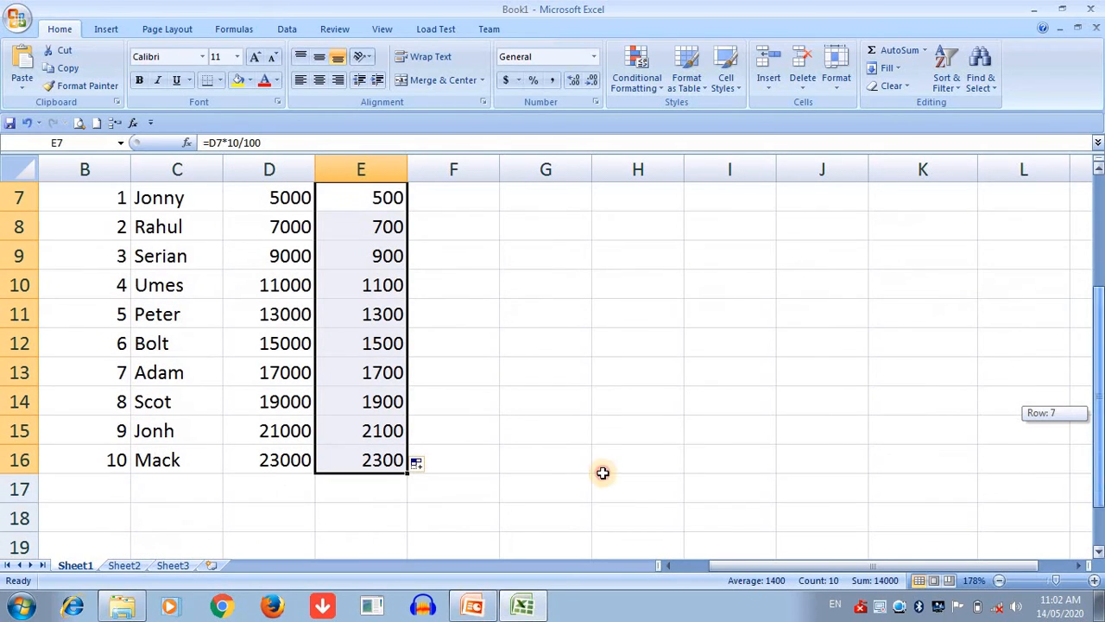
{"action": "mouse_move", "coordinate": [1097, 373]}
{"action": "left_mouse_down"}
{"action": "mouse_move", "coordinate": [1099, 341]}
{"action": "mouse_move", "coordinate": [1099, 373]}
{"action": "left_mouse_up"}
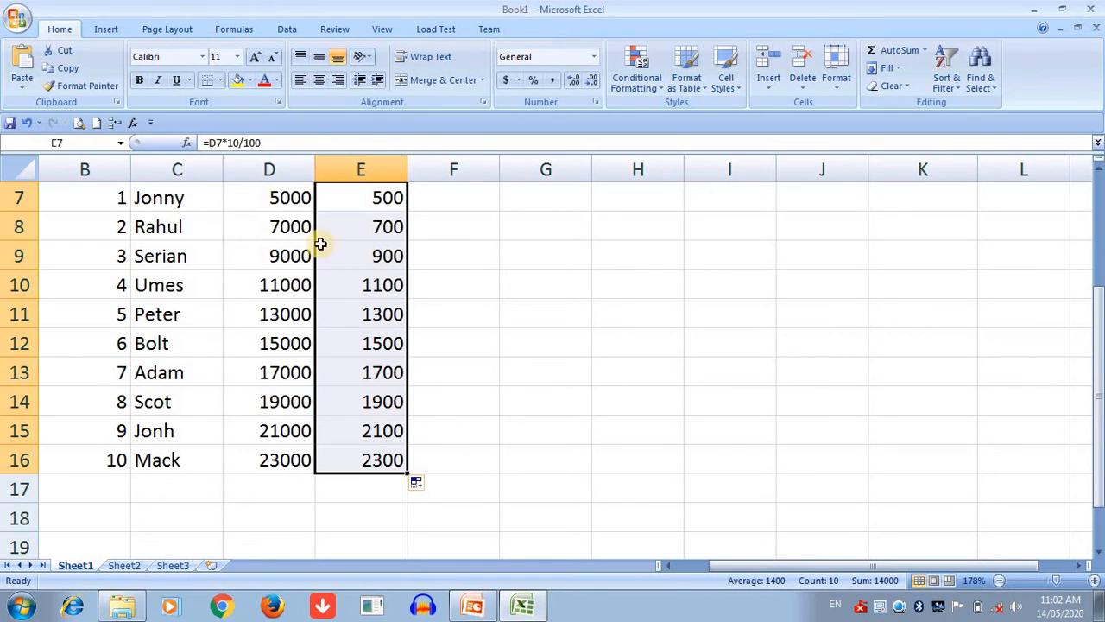
Calculate the first employee's HRA in F7 with the formula =D7*7.5/100
{"action": "left_click", "coordinate": [1099, 161]}
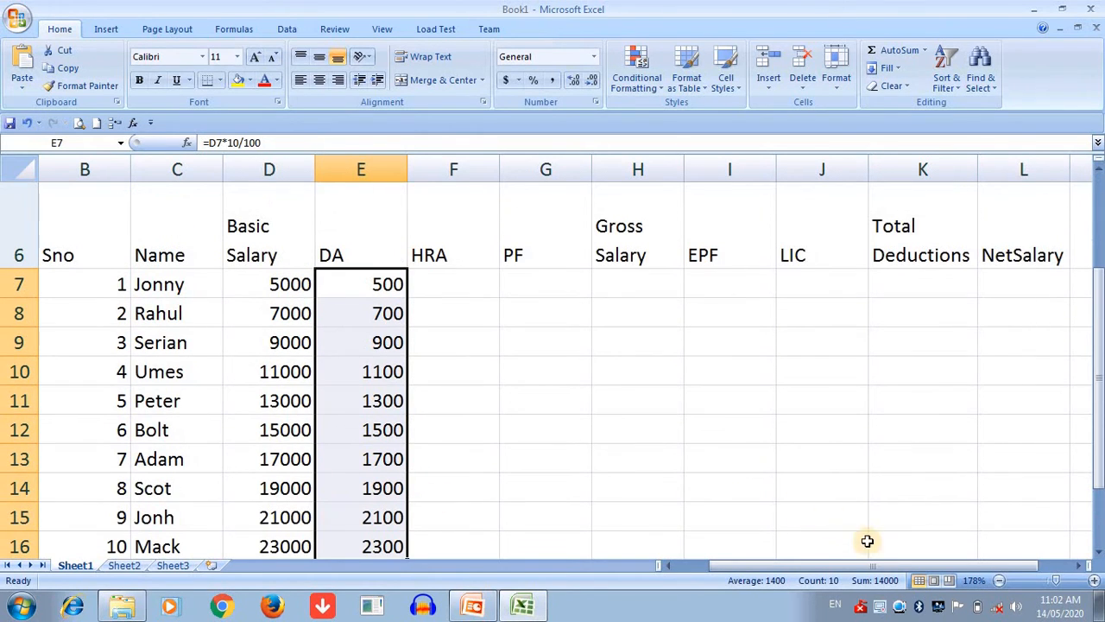
{"action": "left_click", "coordinate": [999, 580]}
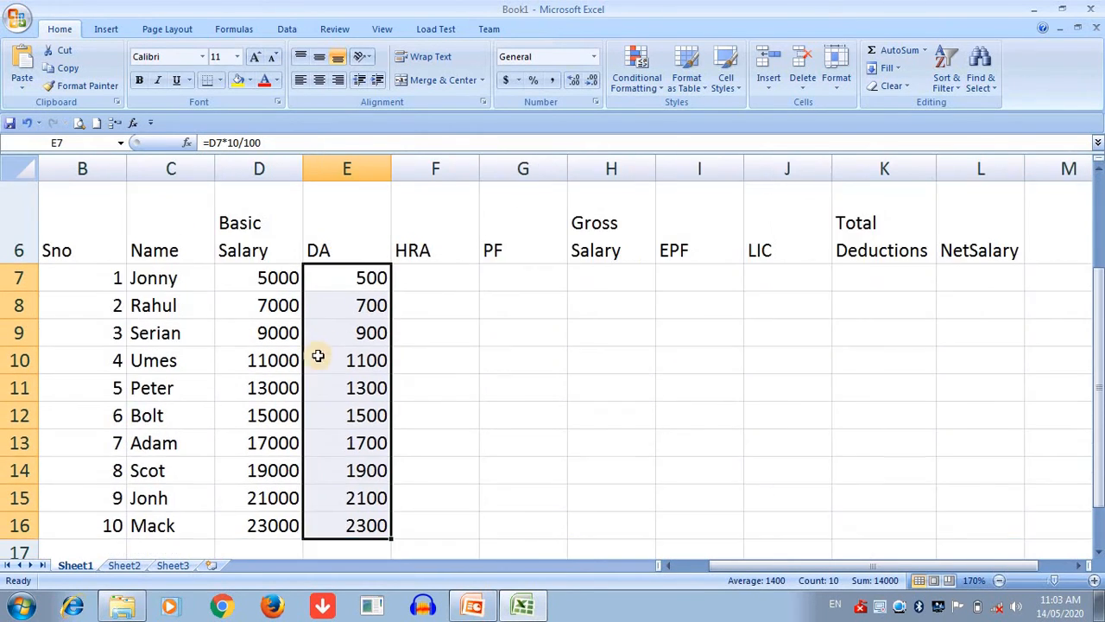
{"action": "left_click", "coordinate": [427, 283]}
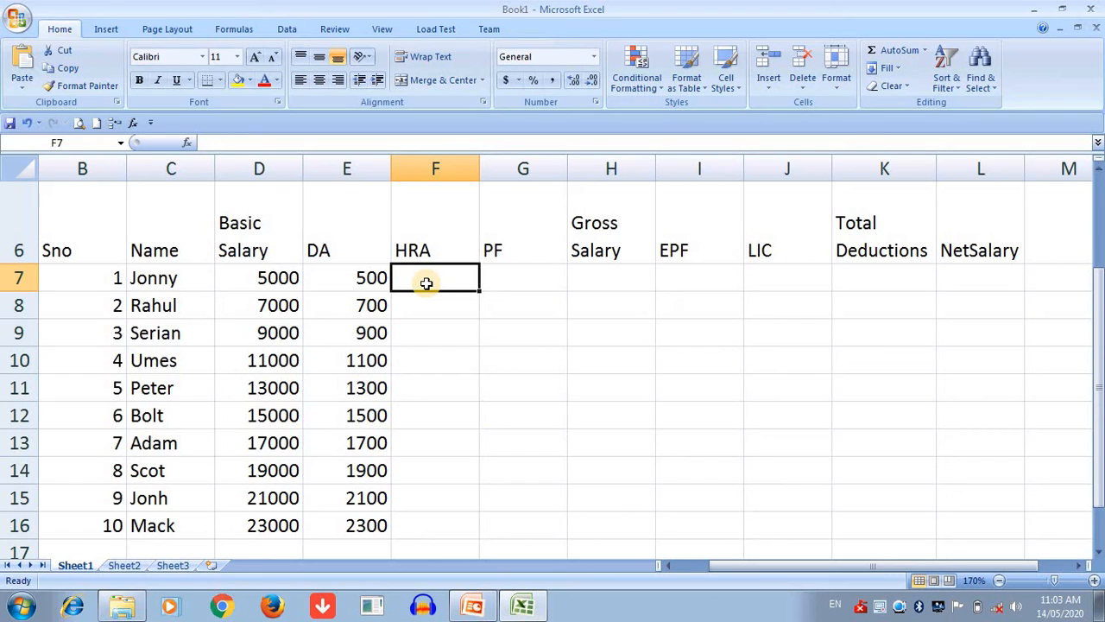
{"action": "type", "text": "="}
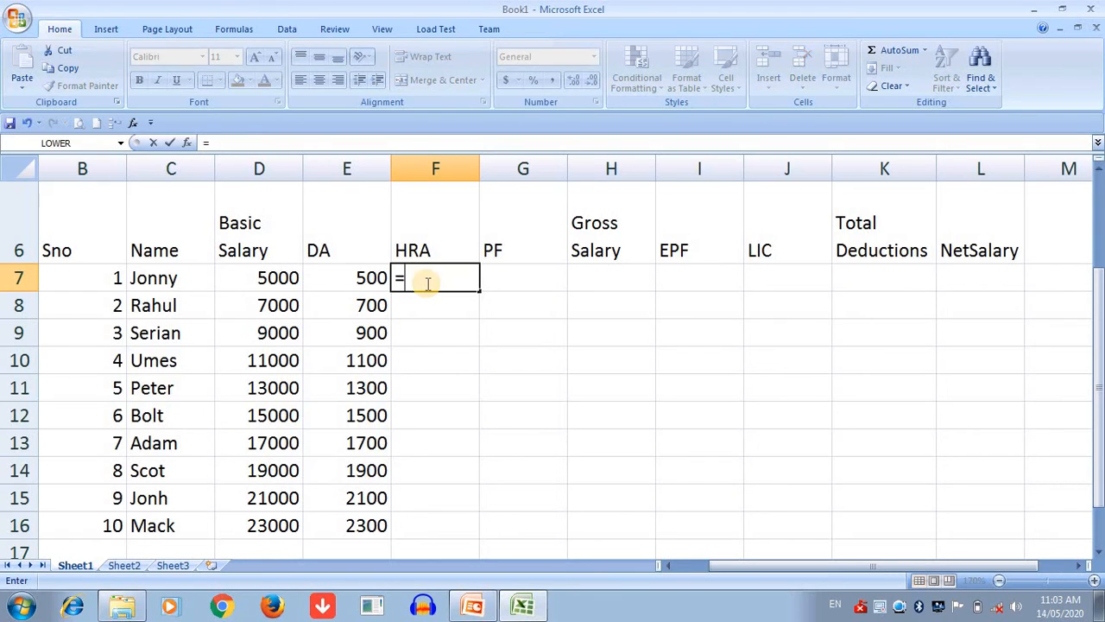
{"action": "left_click", "coordinate": [246, 277]}
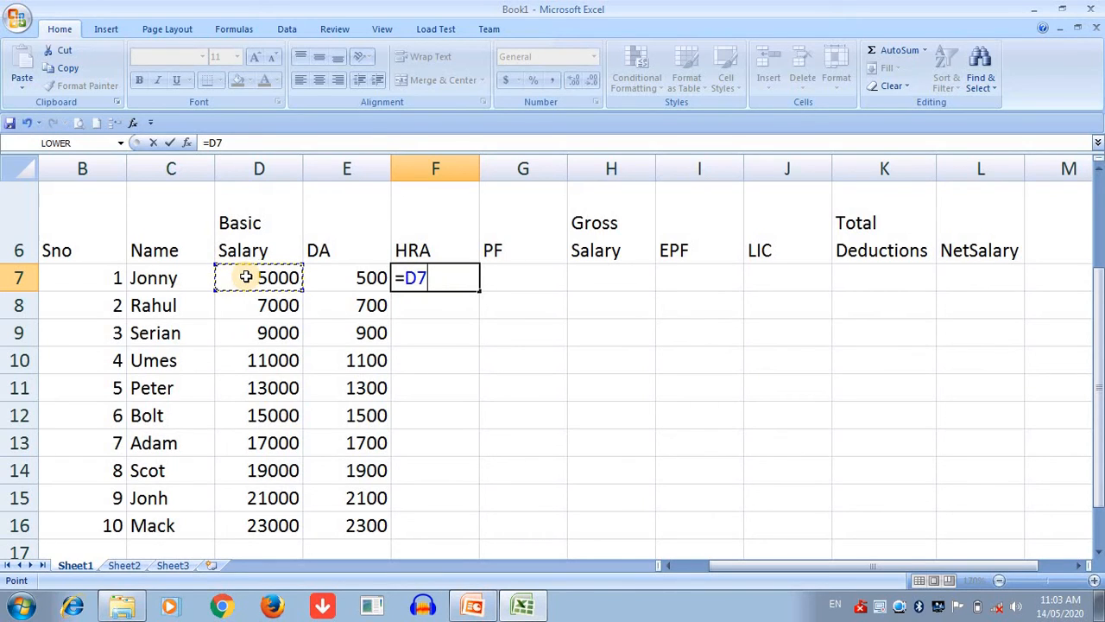
{"action": "type", "text": "*7.5/"}
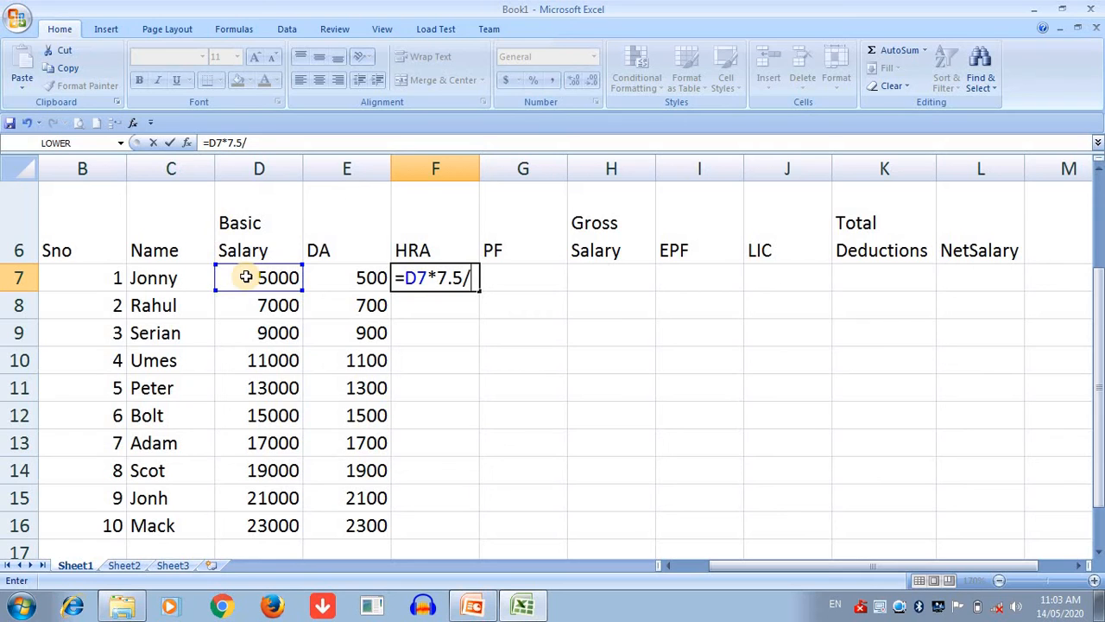
{"action": "type", "text": "100"}
{"action": "key", "text": "Return"}
Fill the HRA formula from F7 down to F16 for all employees
{"action": "left_click", "coordinate": [411, 279]}
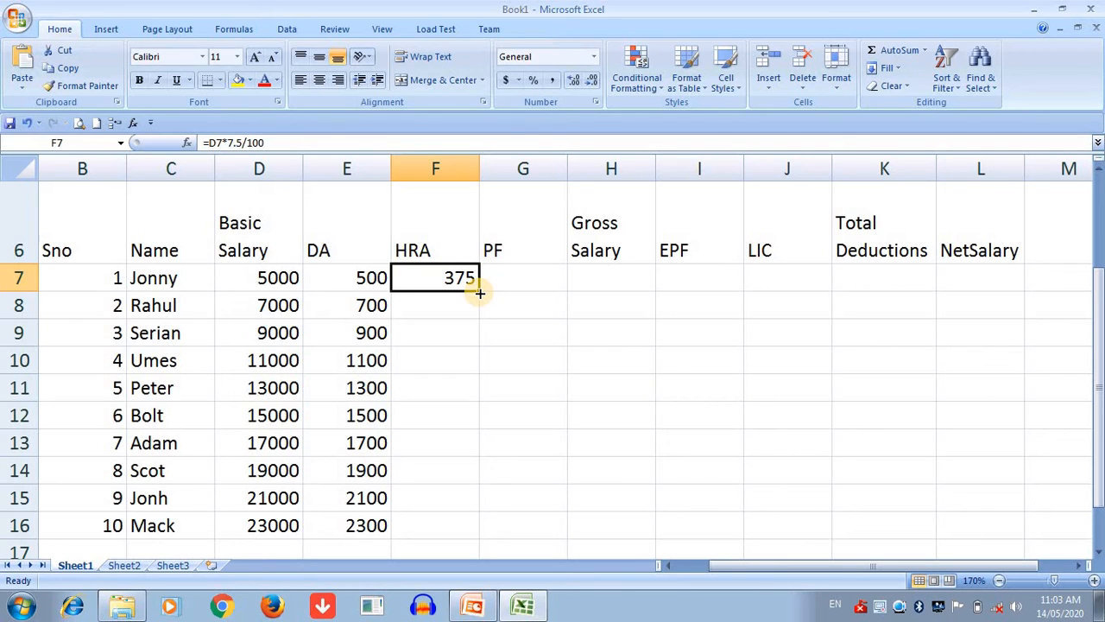
{"action": "double_click", "coordinate": [480, 293]}
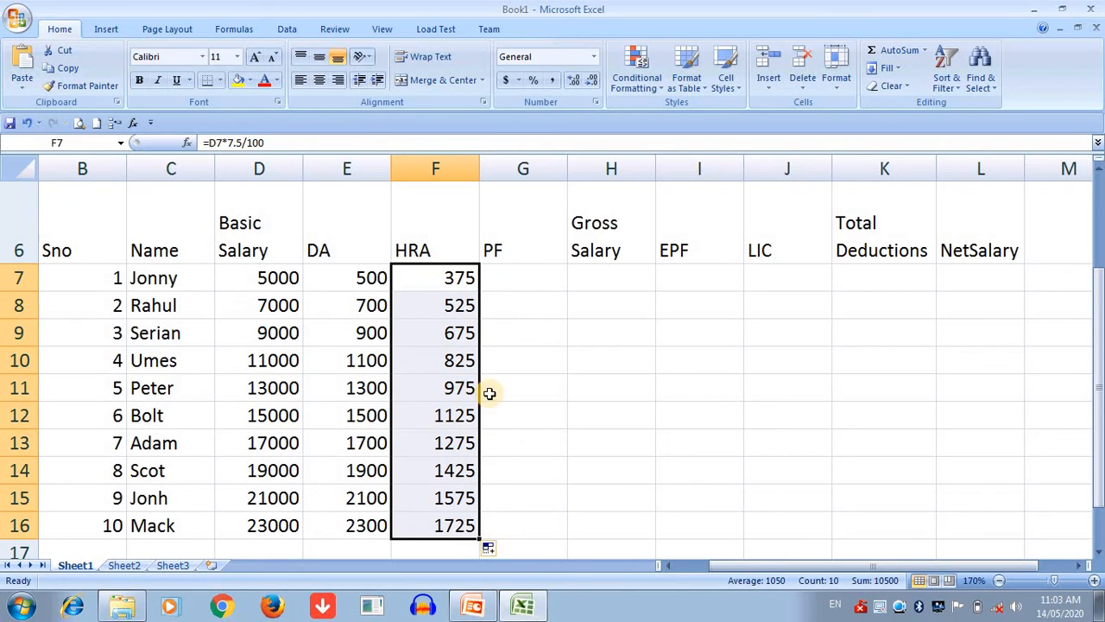
Calculate PF in G7 with the formula =D7*13/100 and fill it down to G16
{"action": "left_click", "coordinate": [510, 281]}
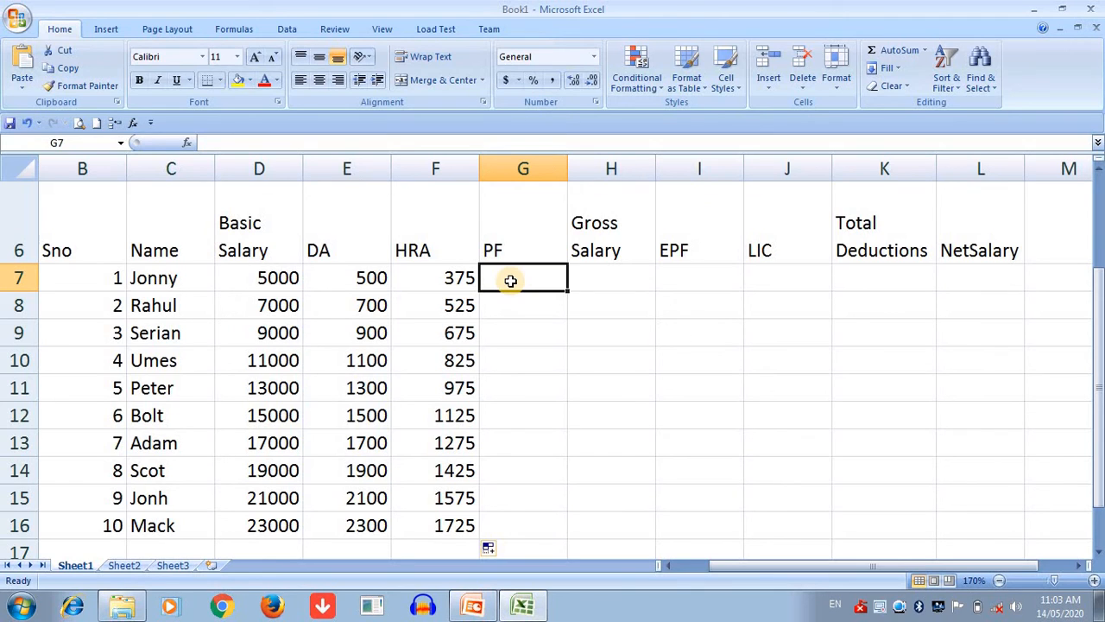
{"action": "type", "text": "="}
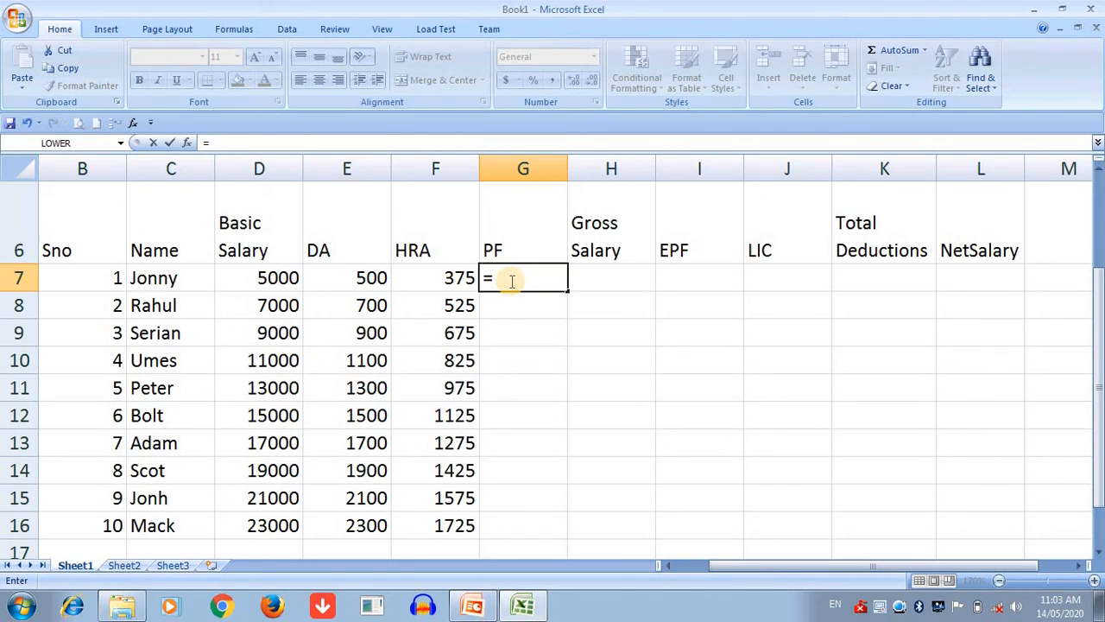
{"action": "left_click", "coordinate": [230, 278]}
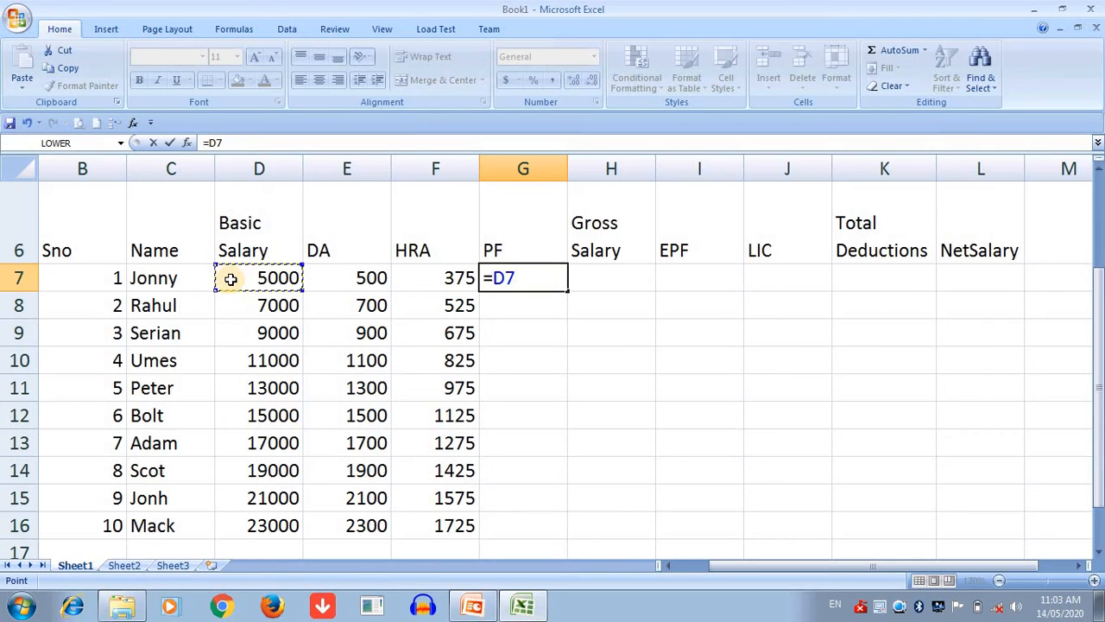
{"action": "type", "text": "*13/"}
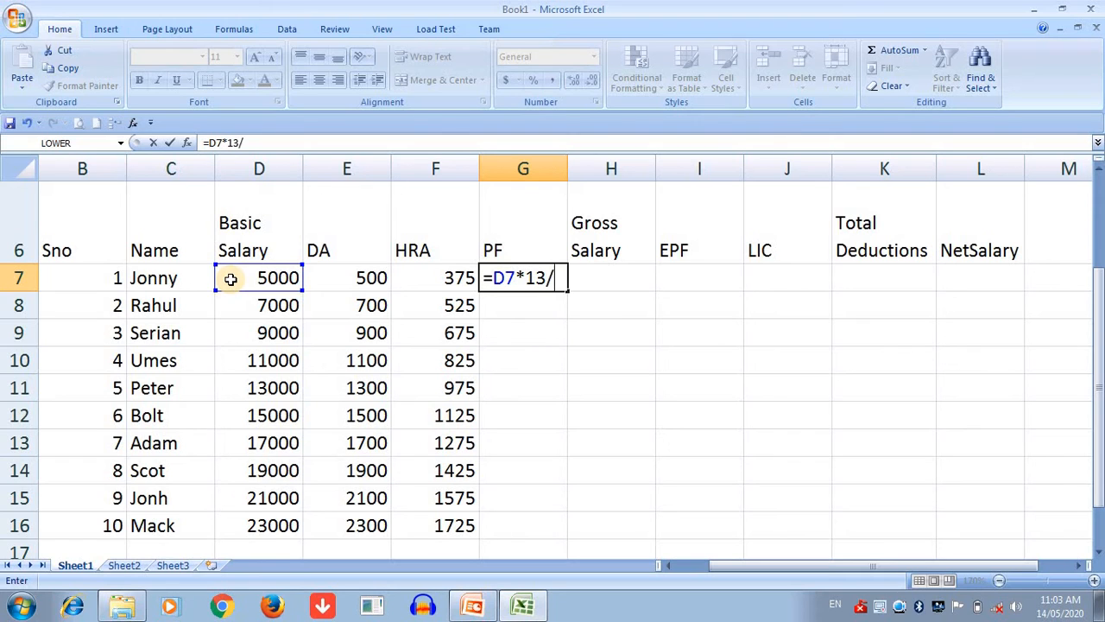
{"action": "type", "text": "100"}
{"action": "key", "text": "Return"}
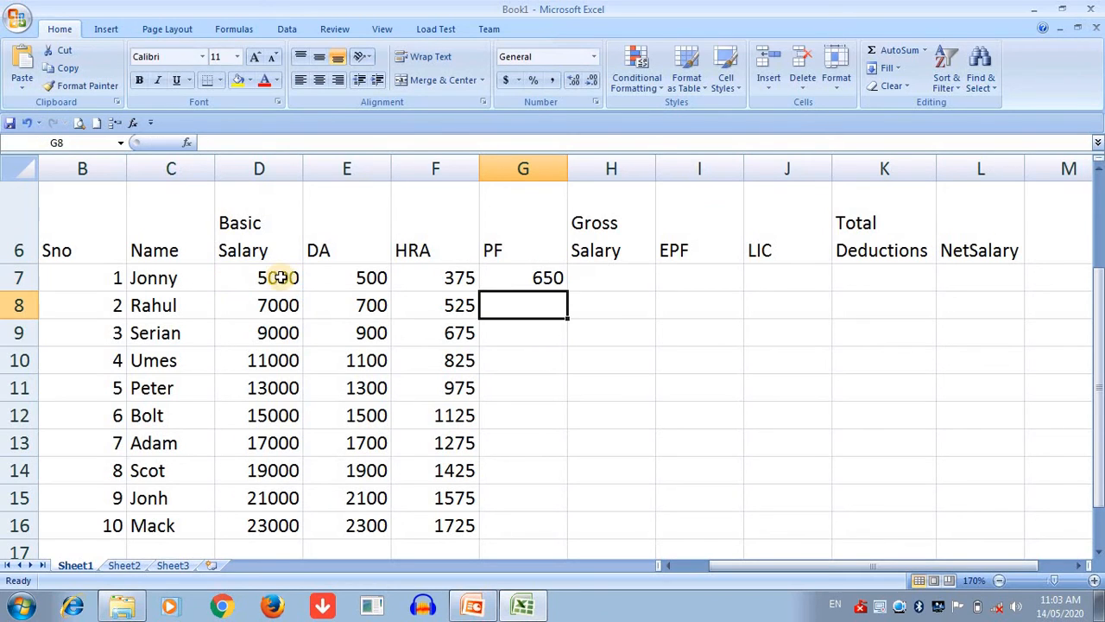
{"action": "left_click", "coordinate": [529, 277]}
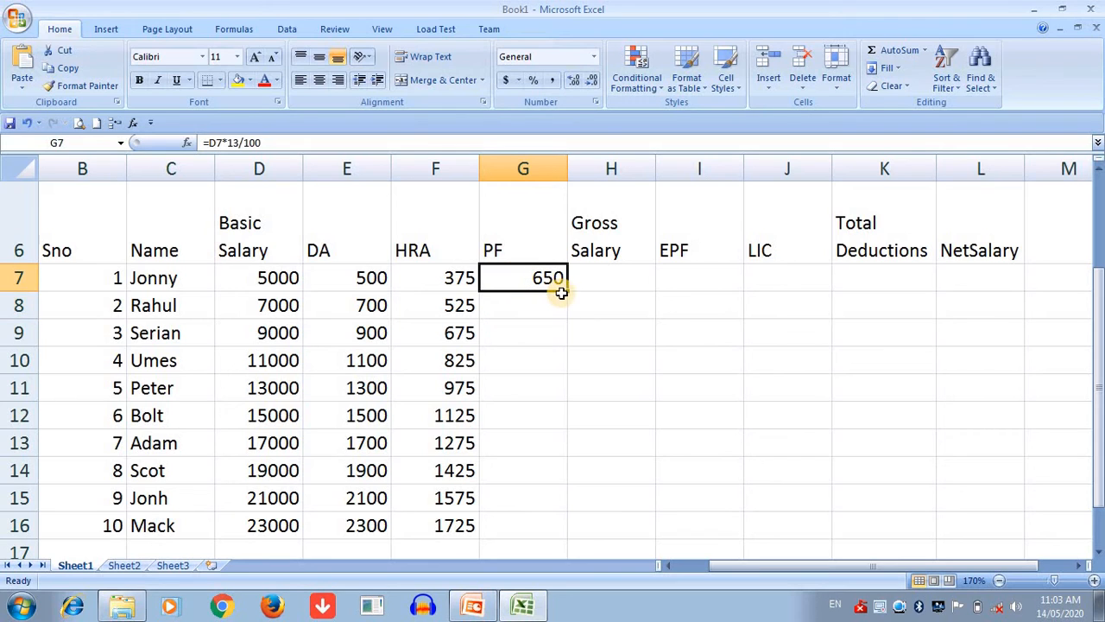
{"action": "double_click", "coordinate": [566, 291]}
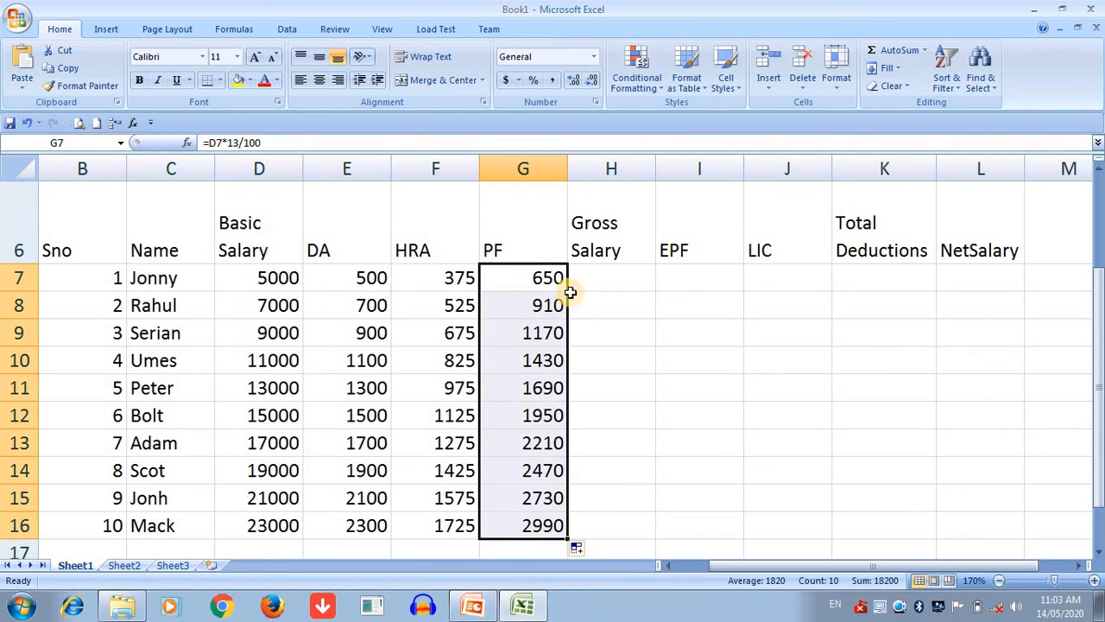
Calculate Gross Salary in H7 with the formula =SUM(D7:G7) and fill it down to H16
{"action": "left_click", "coordinate": [592, 275]}
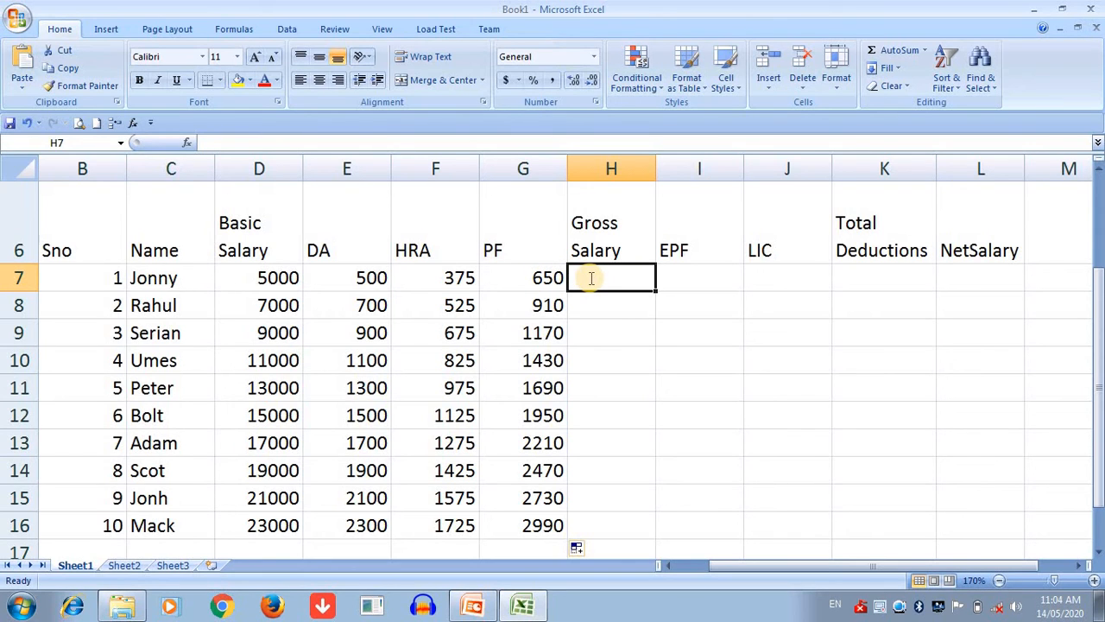
{"action": "type", "text": "=s"}
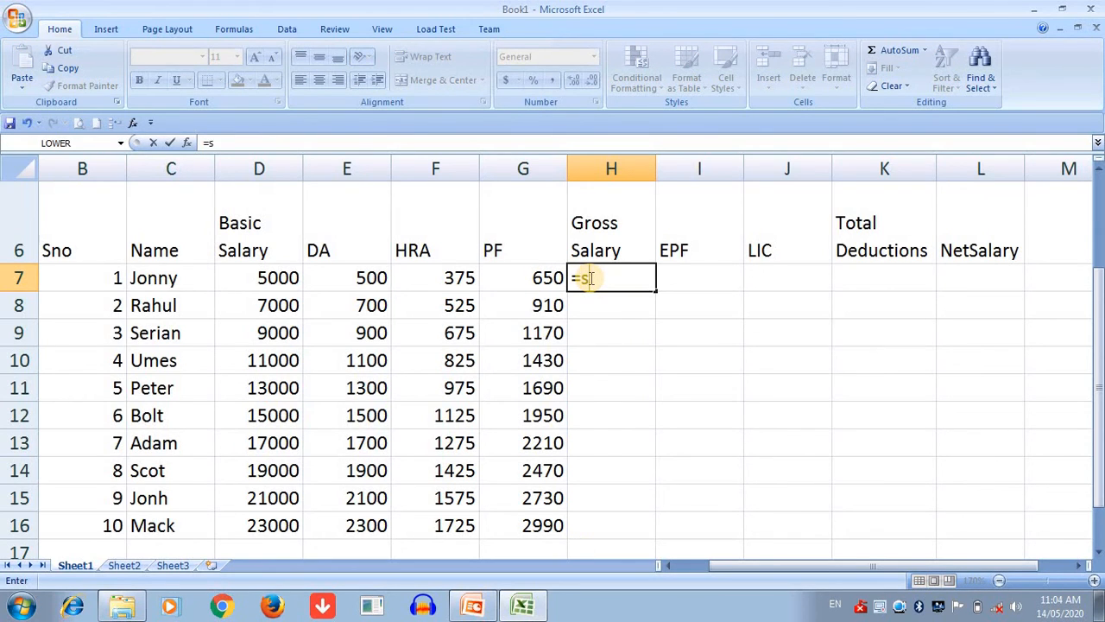
{"action": "type", "text": "um("}
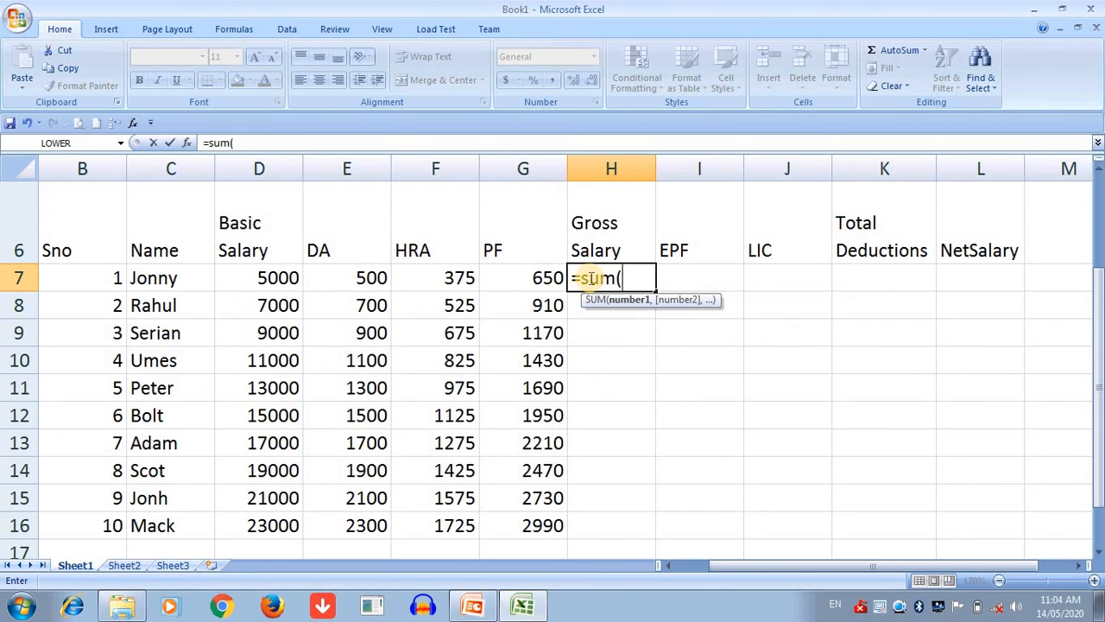
{"action": "left_click_drag", "start_coordinate": [259, 277], "coordinate": [506, 256]}
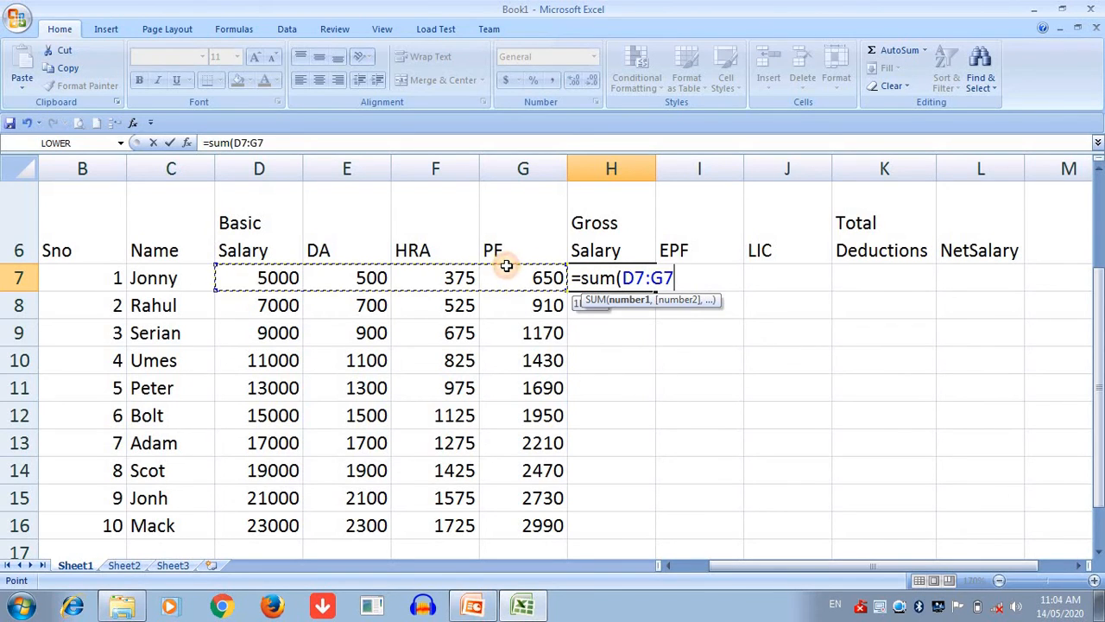
{"action": "type", "text": ")"}
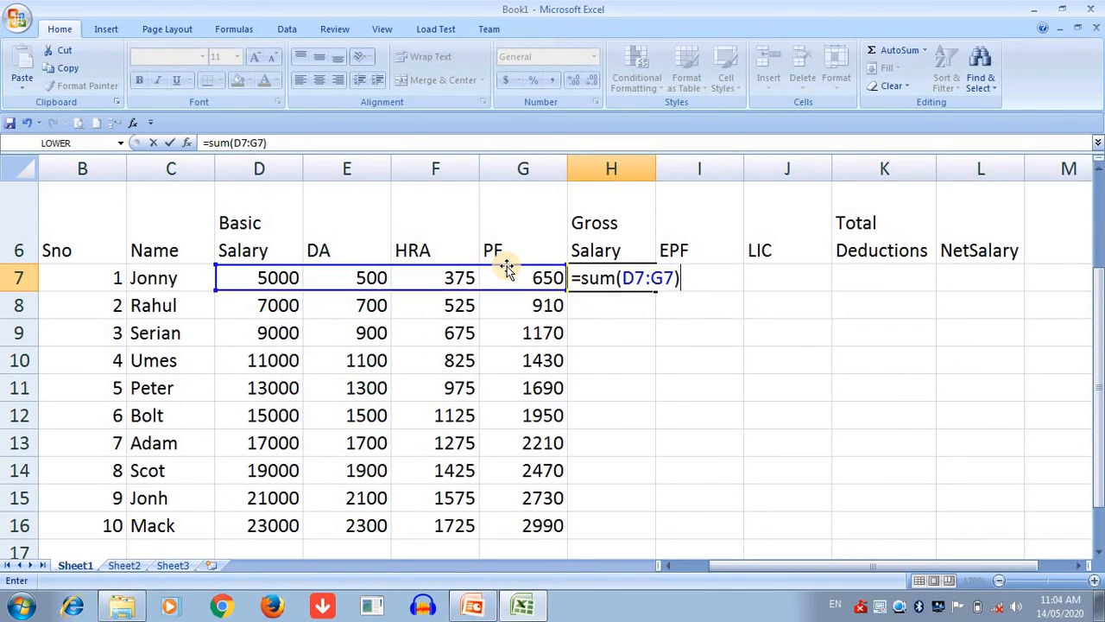
{"action": "key", "text": "Return"}
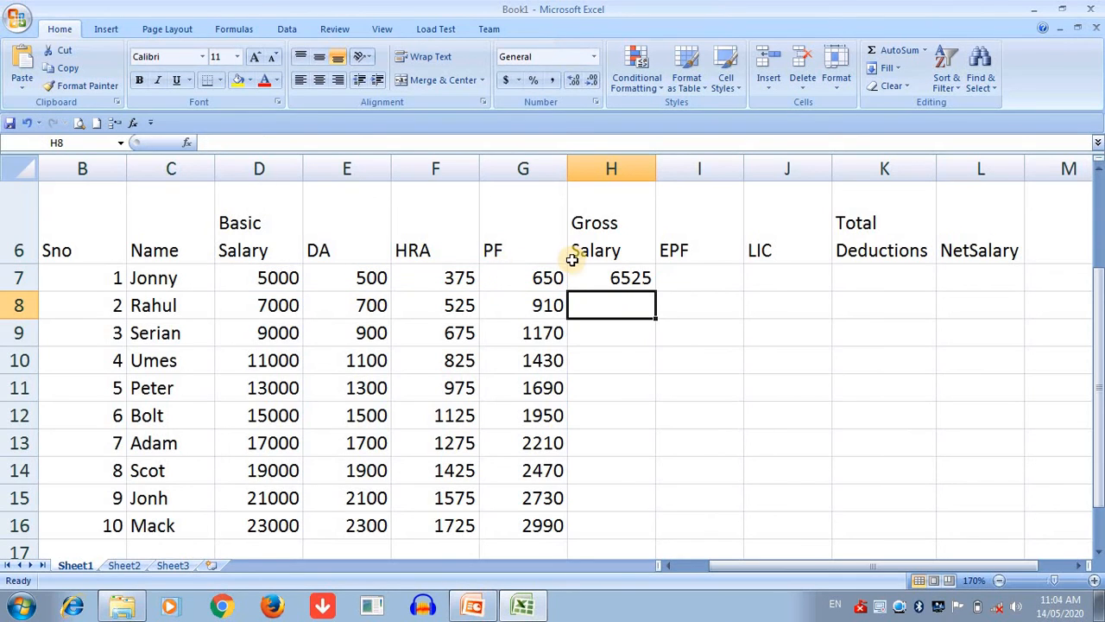
{"action": "left_click", "coordinate": [615, 279]}
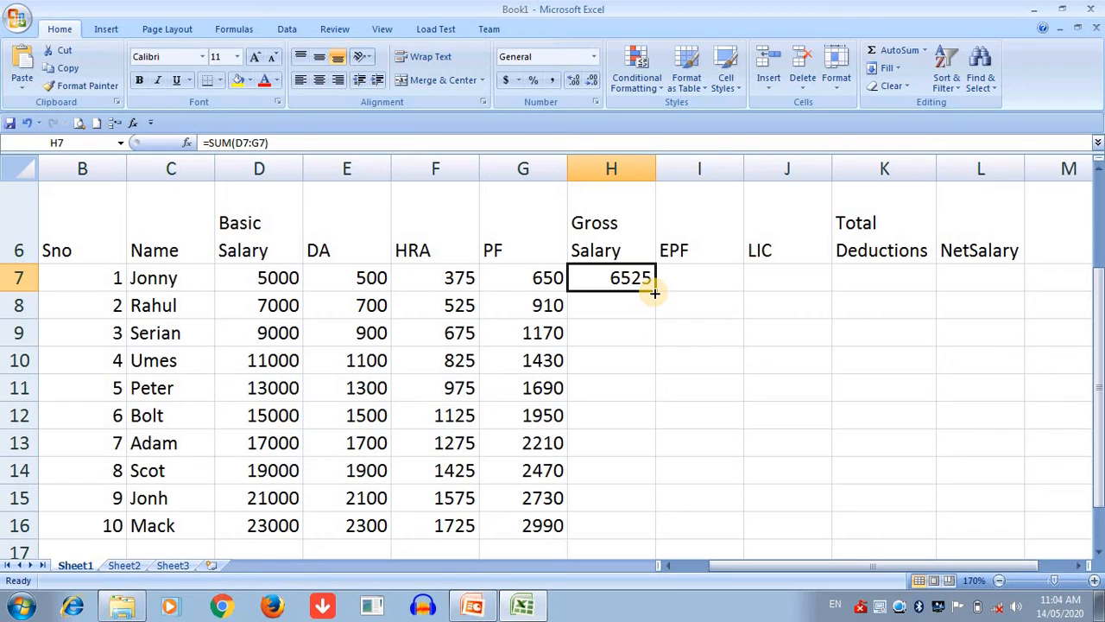
{"action": "double_click", "coordinate": [654, 291]}
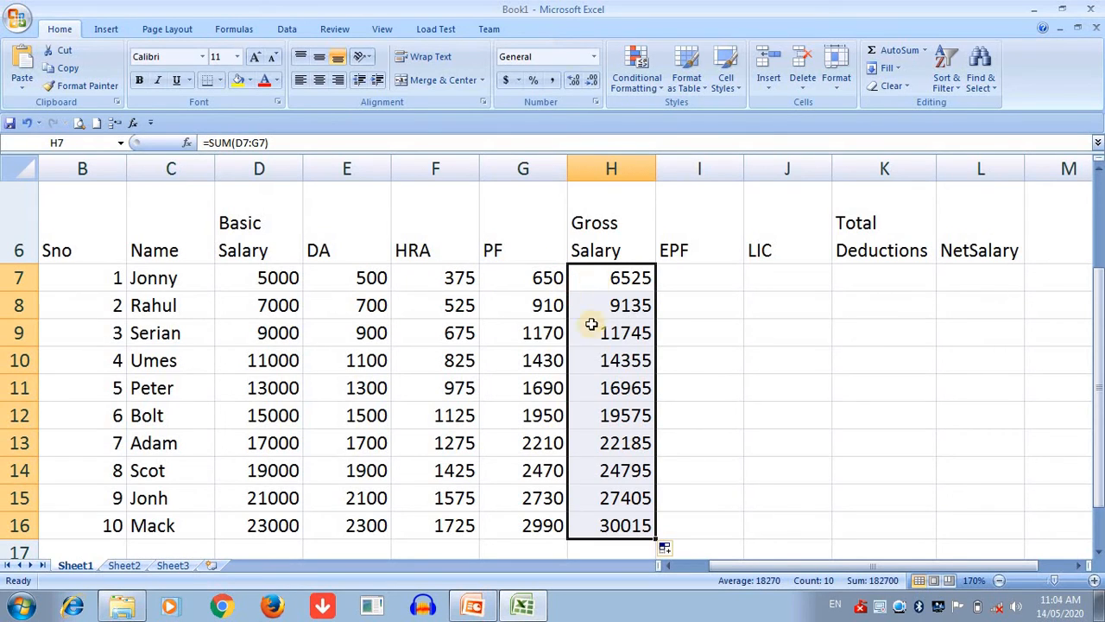
Calculate EPF in I7 as half of the PF with =G7/2 and fill it down to I16
{"action": "left_click", "coordinate": [672, 281]}
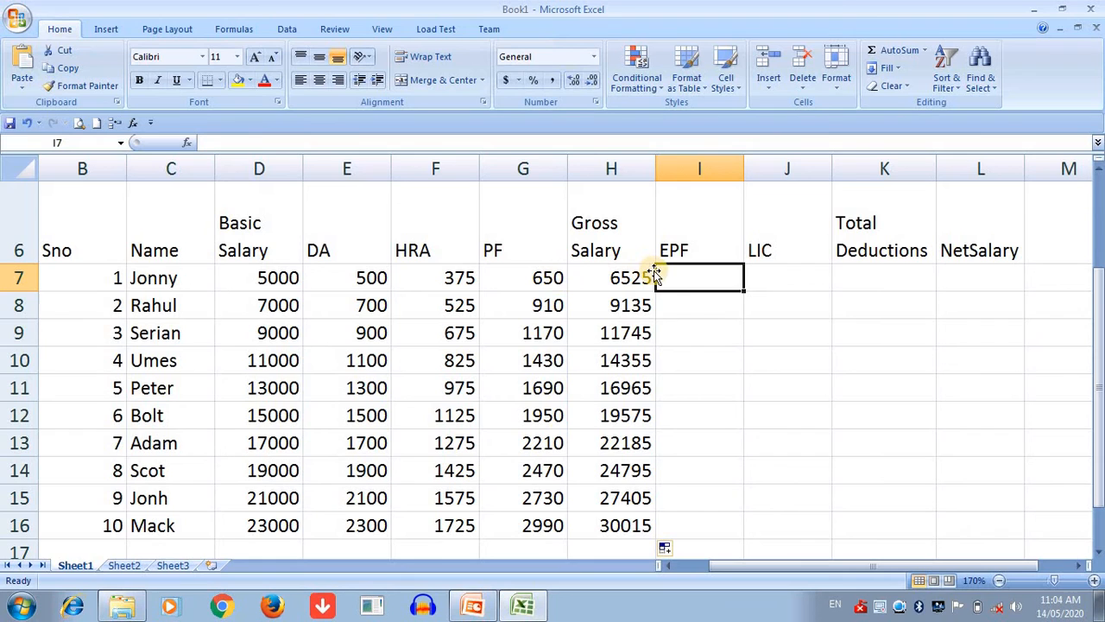
{"action": "type", "text": "="}
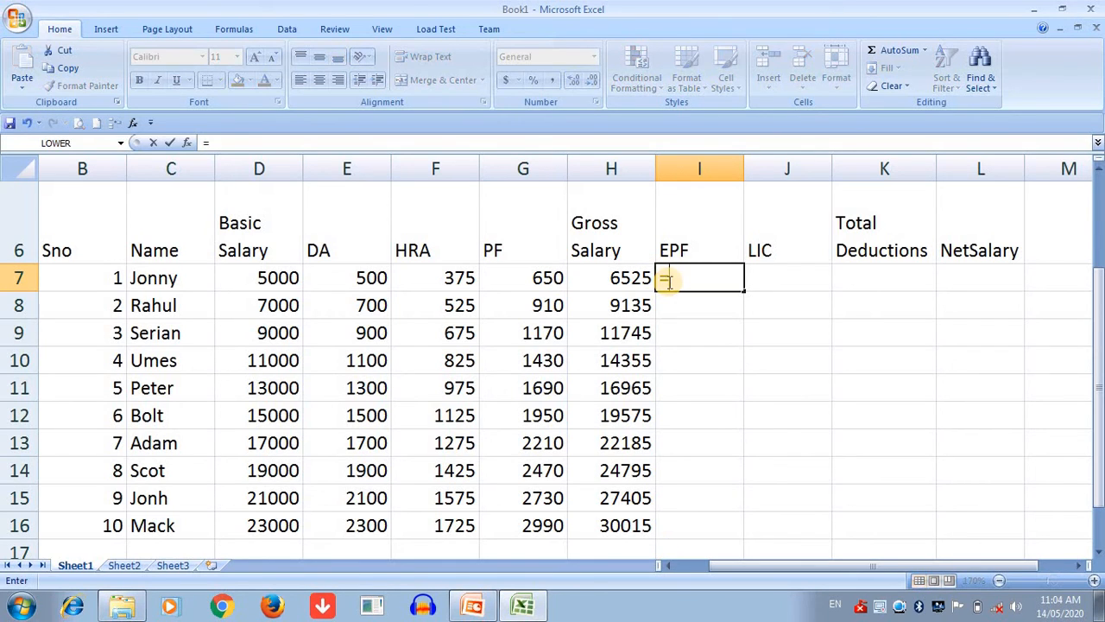
{"action": "left_click", "coordinate": [544, 278]}
{"action": "type", "text": "/2"}
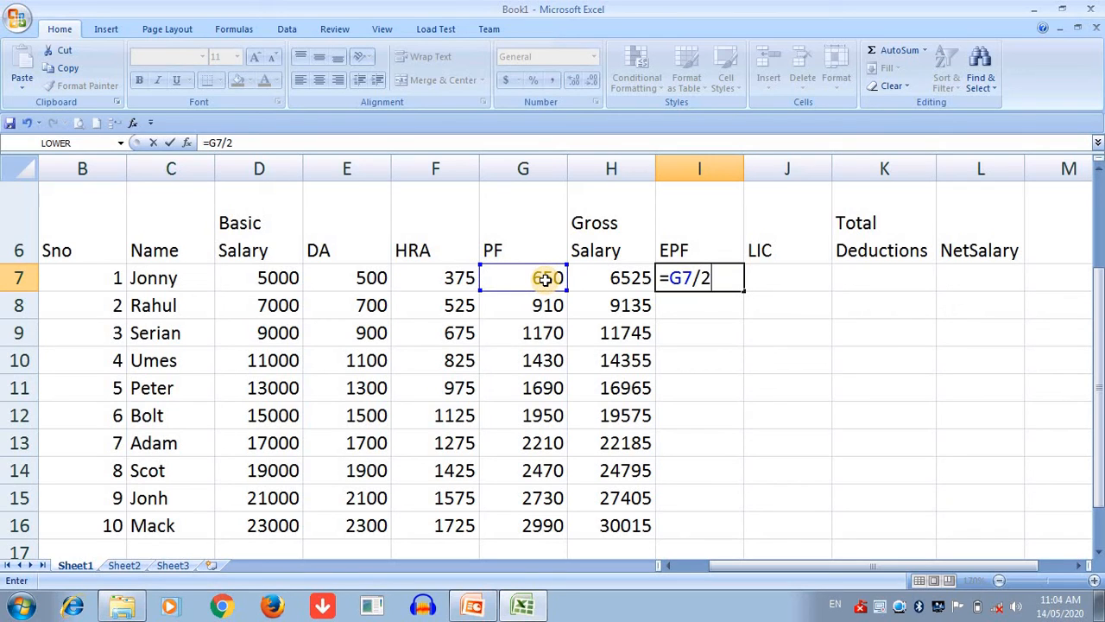
{"action": "key", "text": "Return"}
{"action": "left_click", "coordinate": [733, 285]}
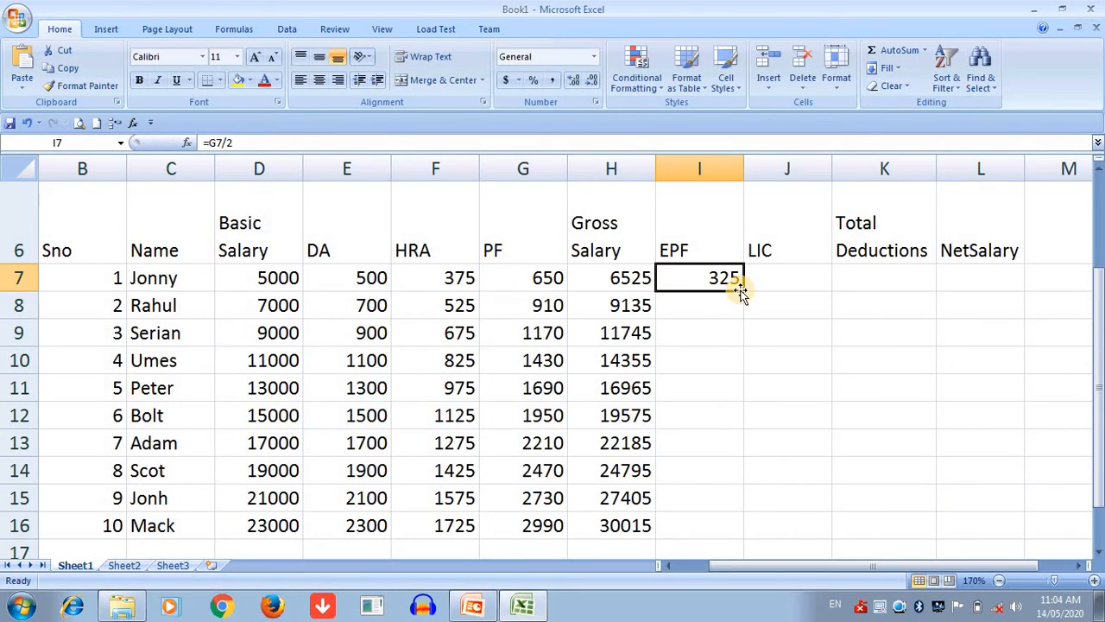
{"action": "double_click", "coordinate": [742, 290]}
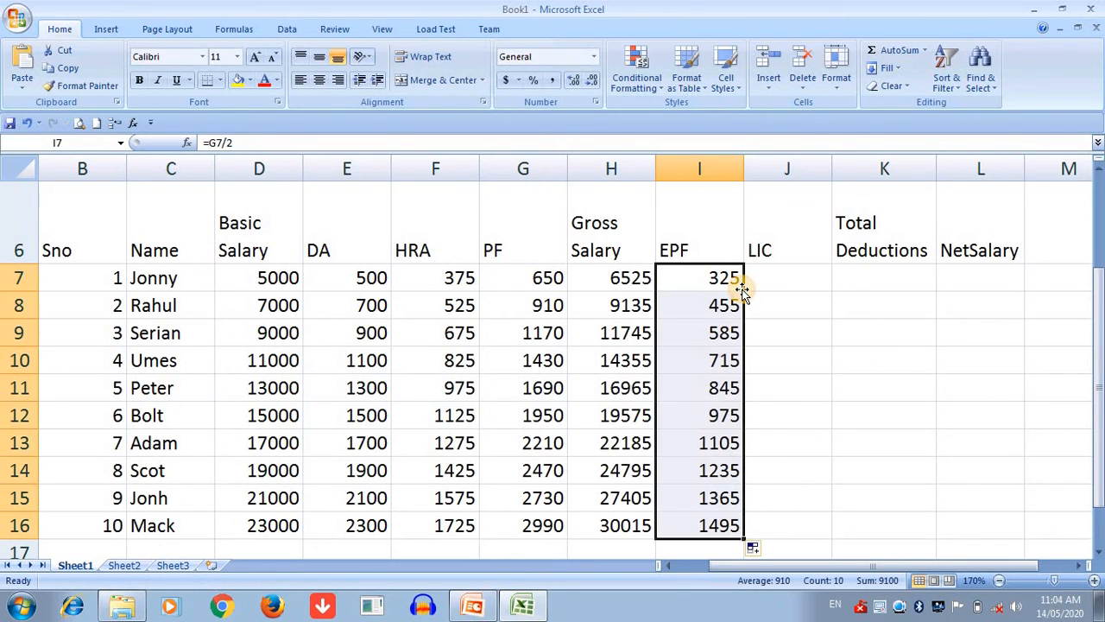
Calculate LIC in J7 as half of the EPF with =I7/2 and fill it down to J16
{"action": "left_click", "coordinate": [788, 287]}
{"action": "type", "text": "="}
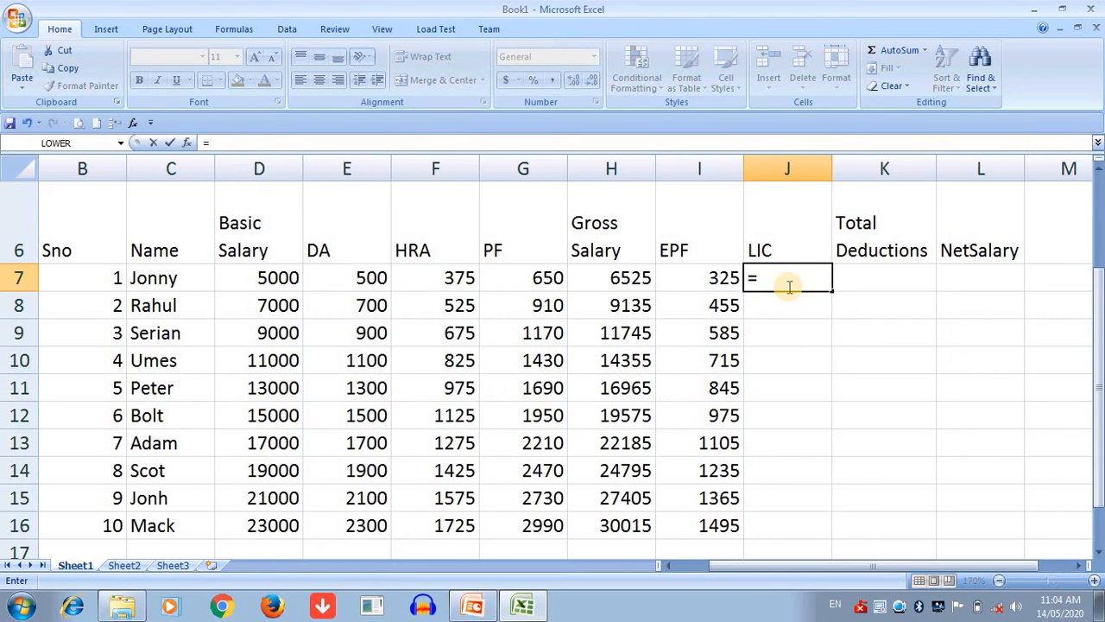
{"action": "left_click", "coordinate": [715, 279]}
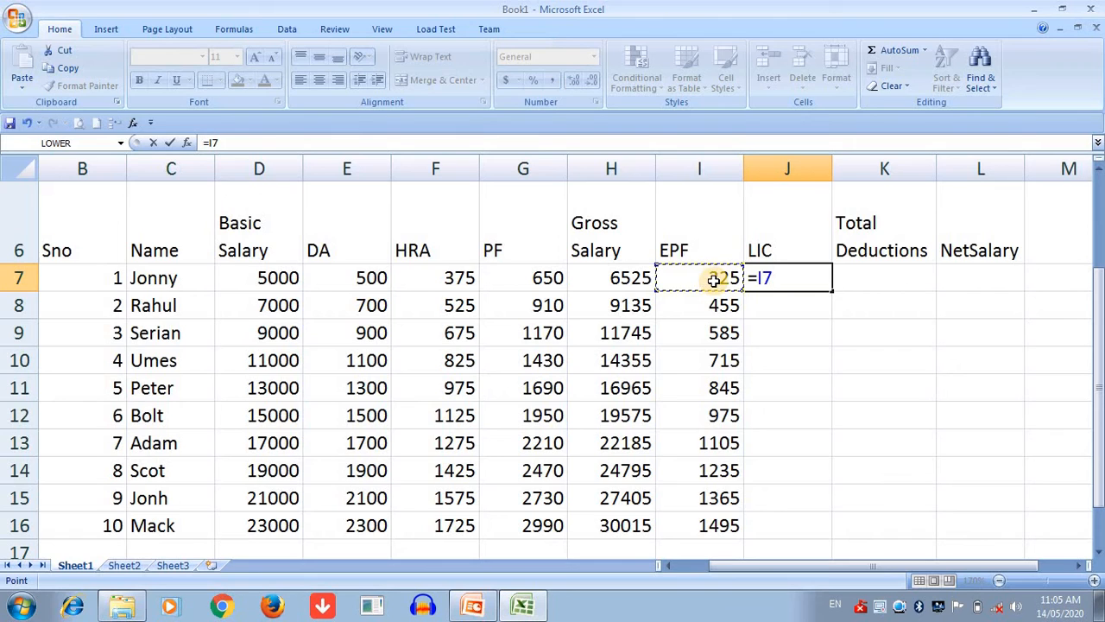
{"action": "type", "text": "/2"}
{"action": "key", "text": "Return"}
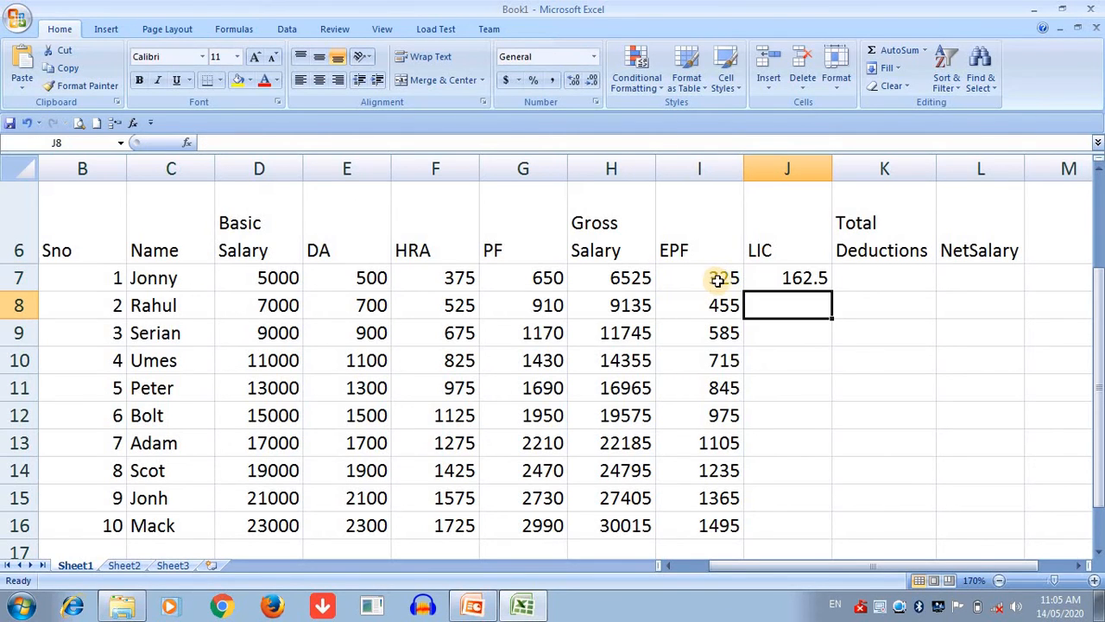
{"action": "left_click", "coordinate": [803, 278]}
{"action": "double_click", "coordinate": [834, 292]}
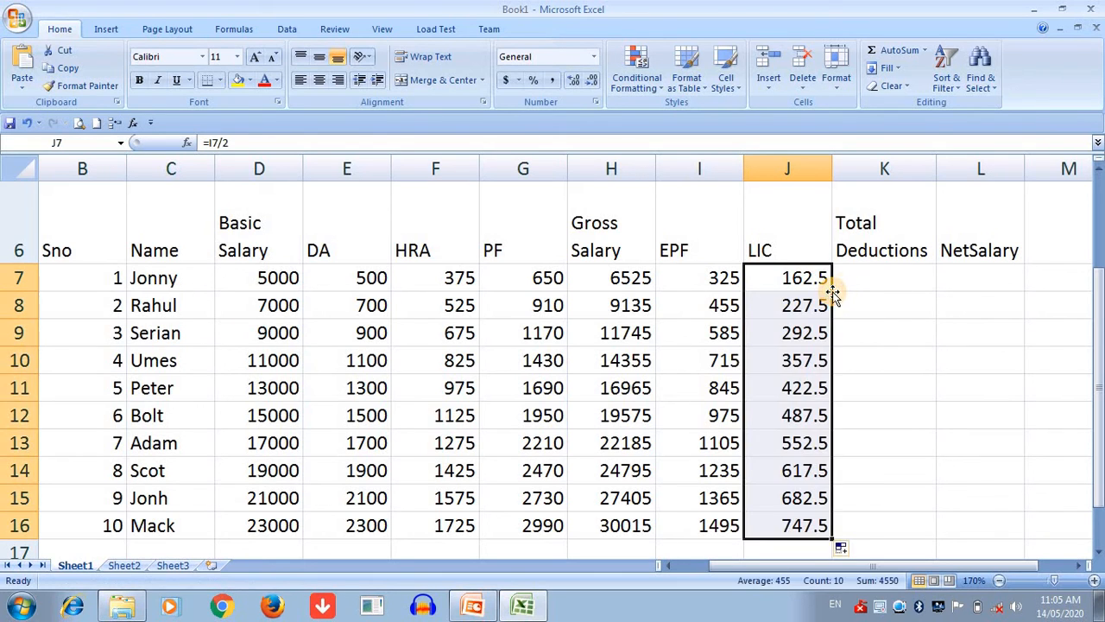
Calculate Total Deductions in K7 by adding EPF and LIC with =I7+J7 and fill it down to K16
{"action": "key", "text": "Right"}
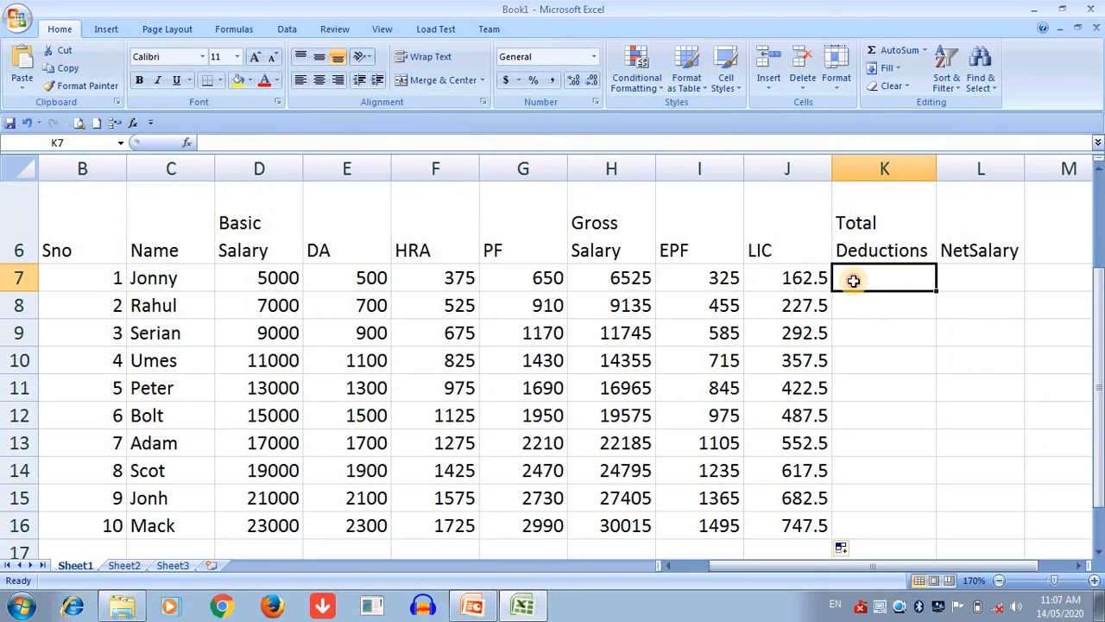
{"action": "type", "text": "="}
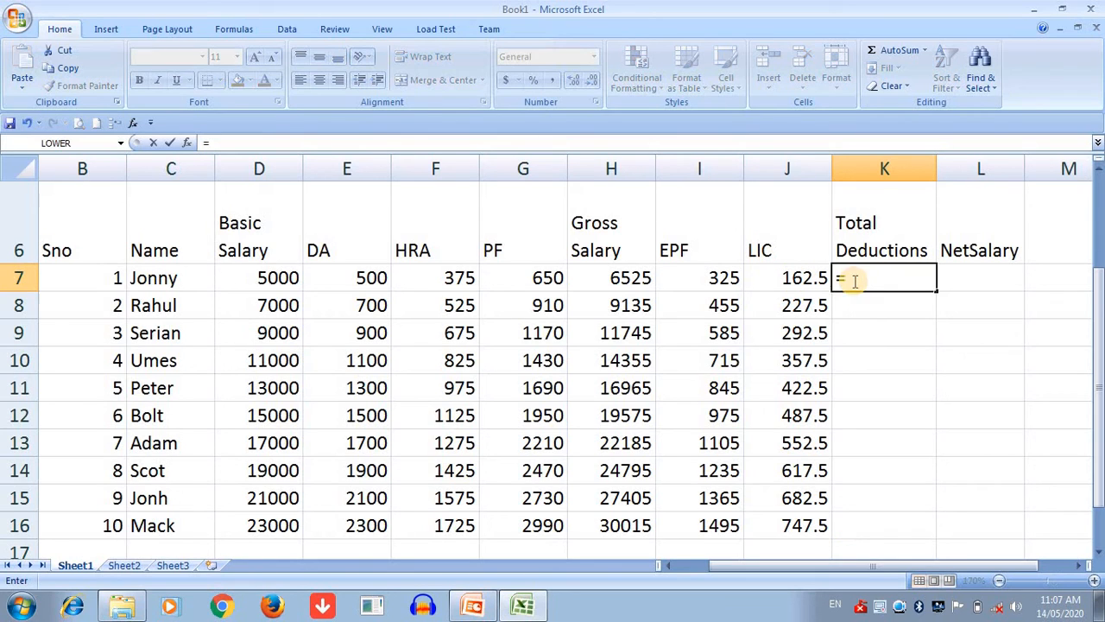
{"action": "left_click", "coordinate": [708, 278]}
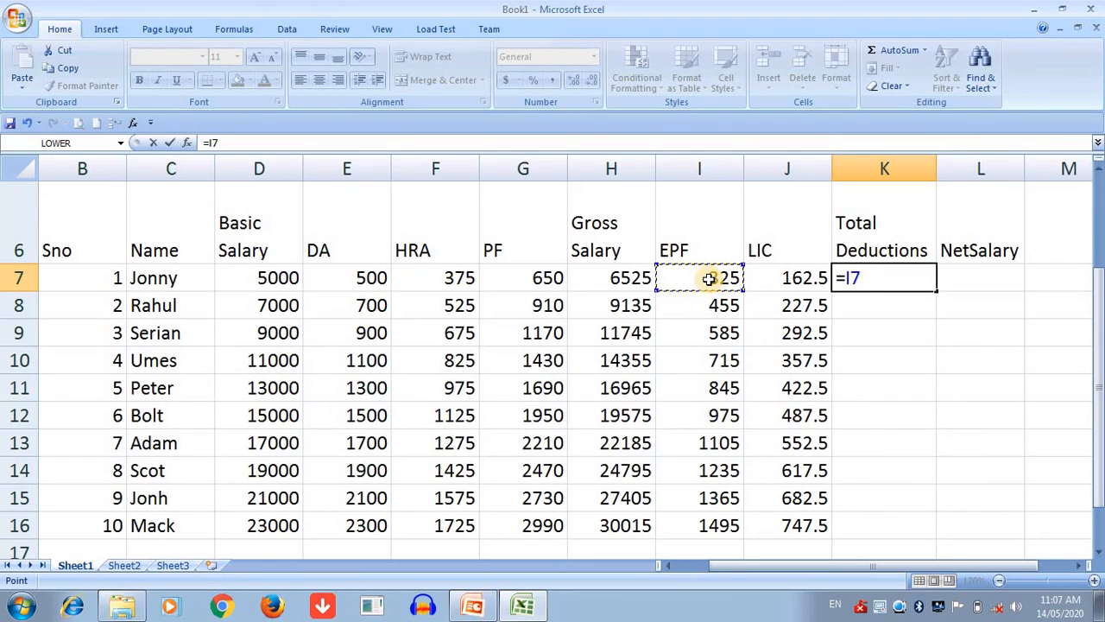
{"action": "type", "text": "+"}
{"action": "left_click", "coordinate": [777, 286]}
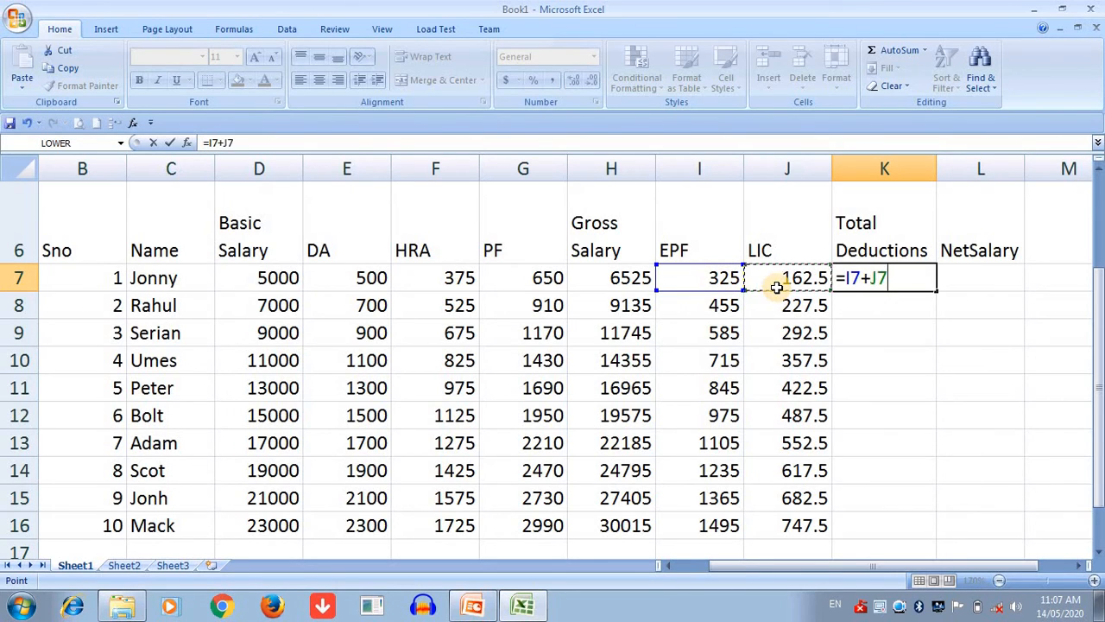
{"action": "key", "text": "Return"}
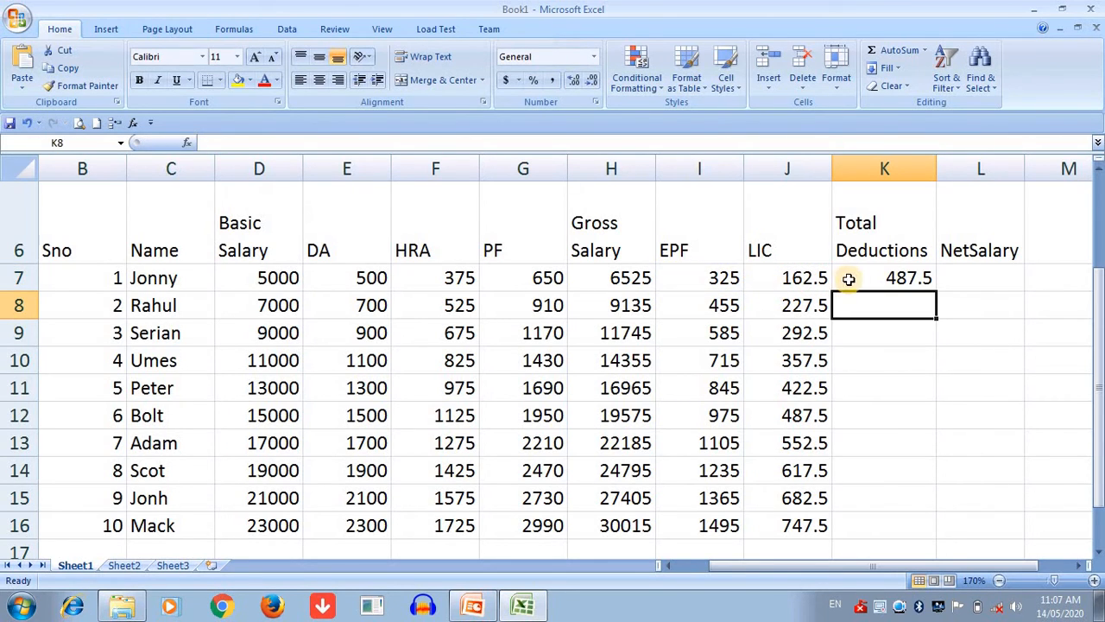
{"action": "left_click", "coordinate": [917, 283]}
{"action": "double_click", "coordinate": [931, 285]}
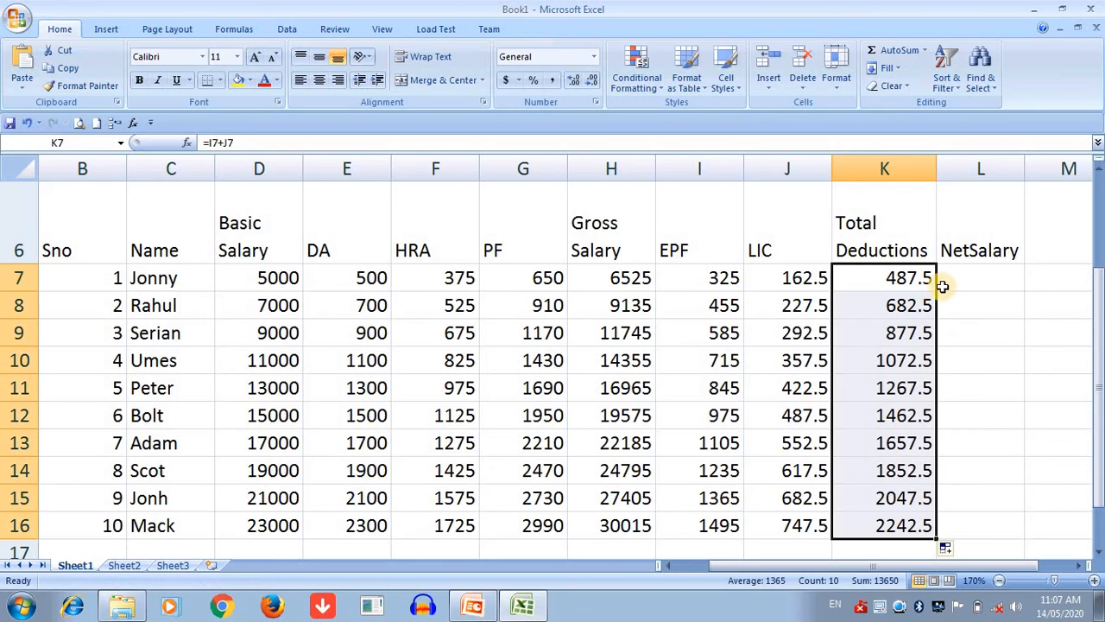
Calculate Net Salary in L7 as Gross Salary minus Total Deductions with =H7-K7 and fill it down to L16
{"action": "left_click", "coordinate": [944, 284]}
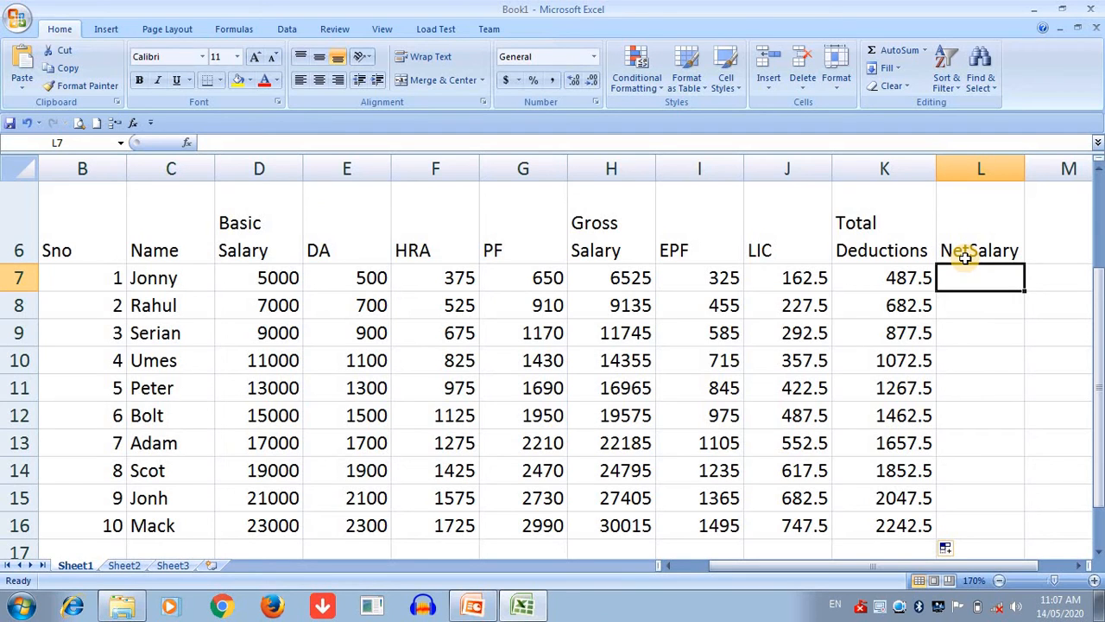
{"action": "type", "text": "="}
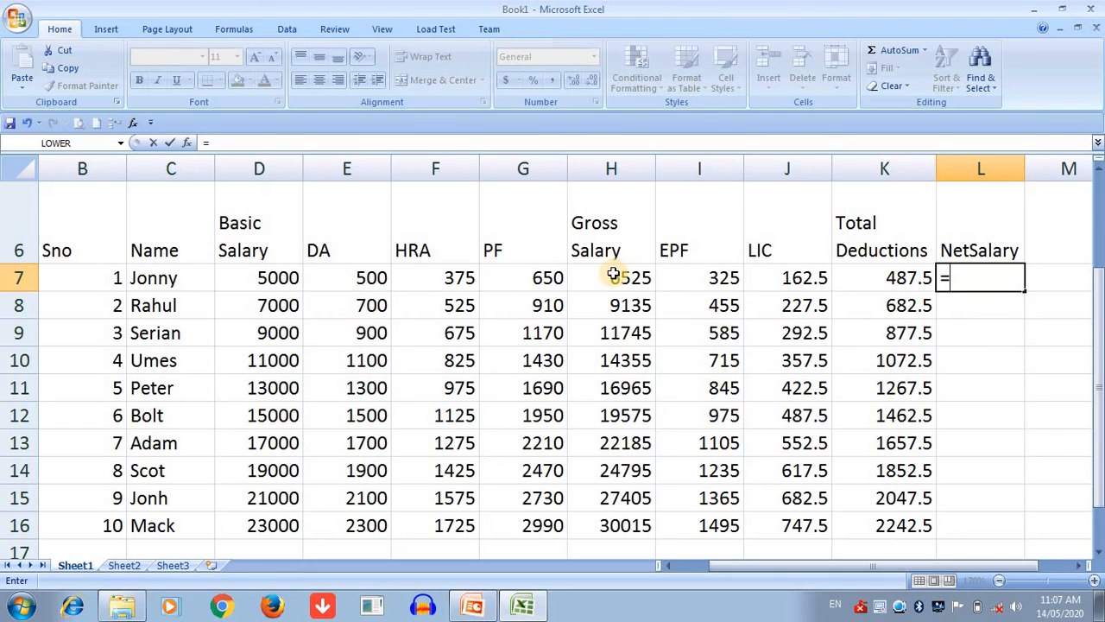
{"action": "left_click", "coordinate": [609, 280]}
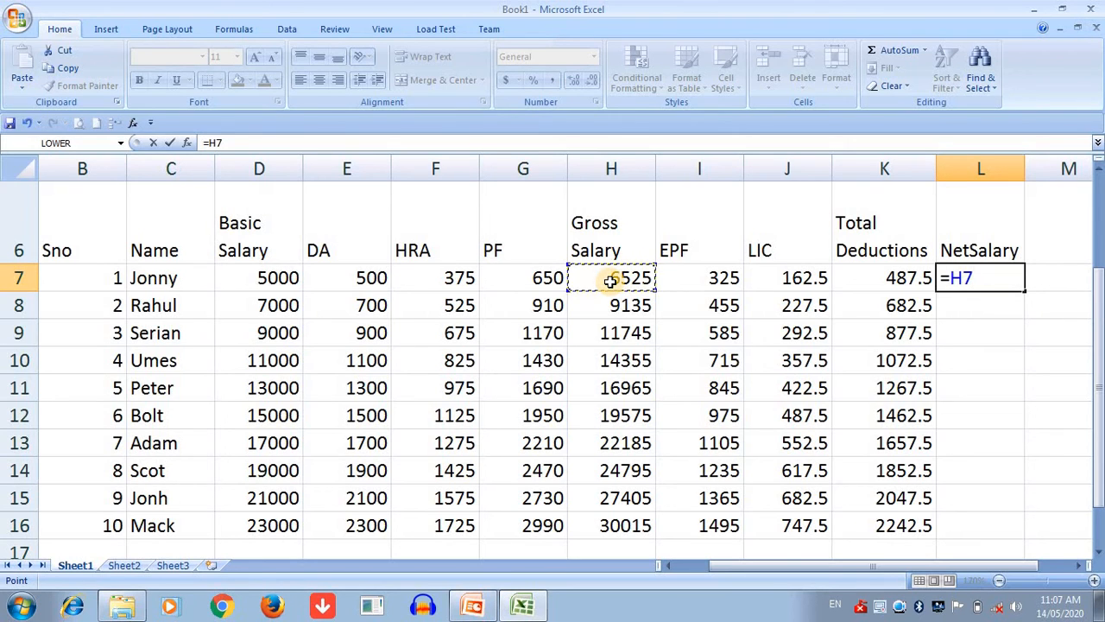
{"action": "type", "text": "-"}
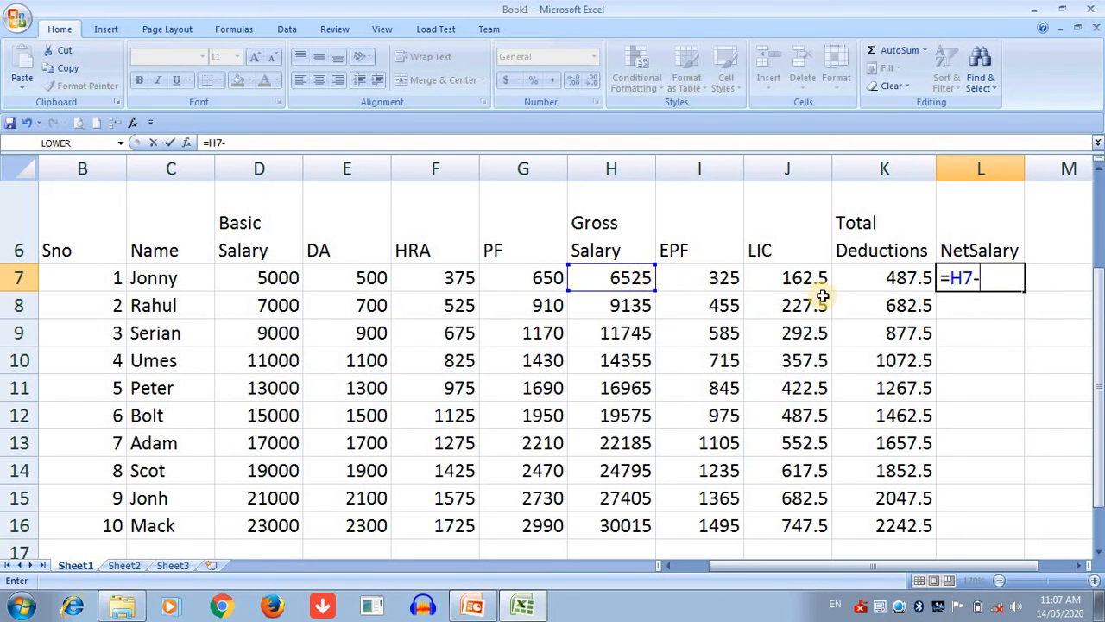
{"action": "left_click", "coordinate": [859, 281]}
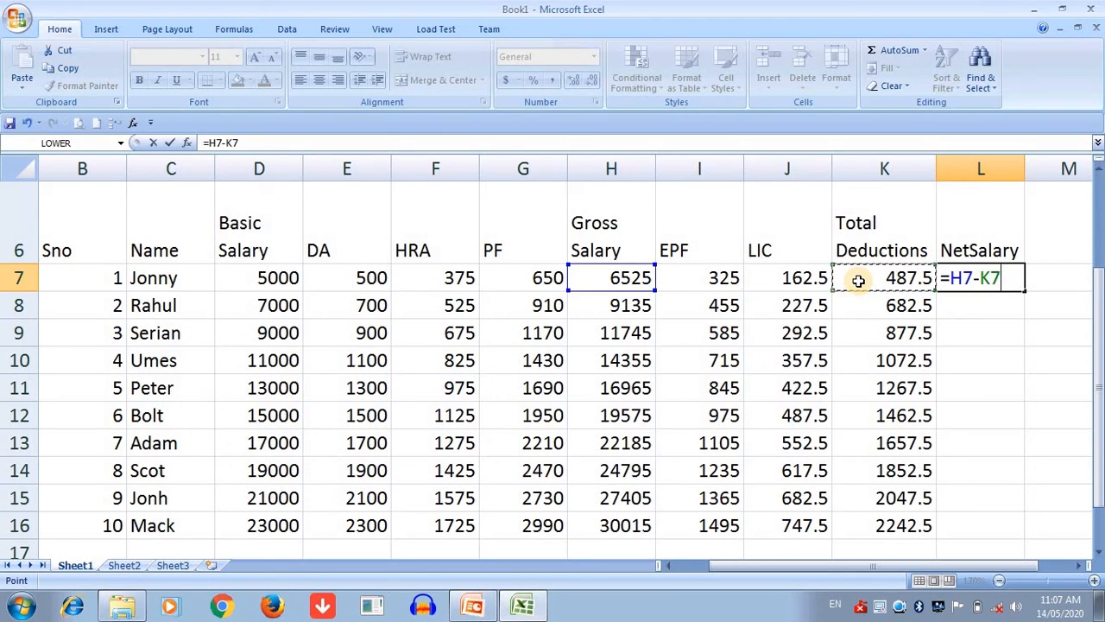
{"action": "key", "text": "Return"}
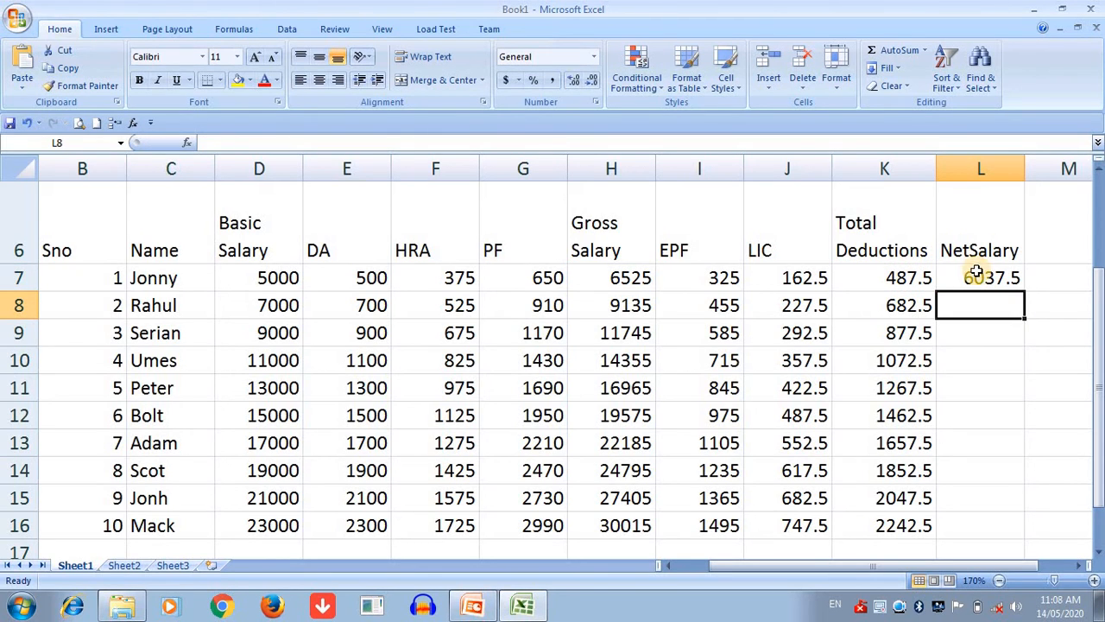
{"action": "left_click", "coordinate": [978, 275]}
{"action": "double_click", "coordinate": [1023, 291]}
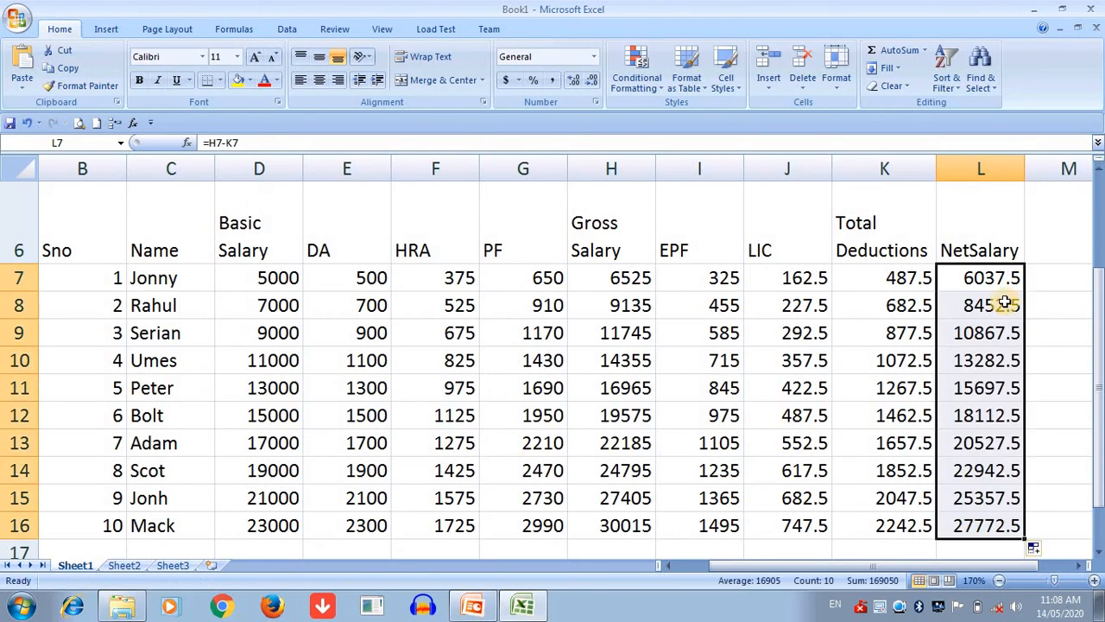
Merge and center cells B1:L1 above the salary table for a heading
{"action": "left_click", "coordinate": [999, 580]}
{"action": "left_click", "coordinate": [999, 581]}
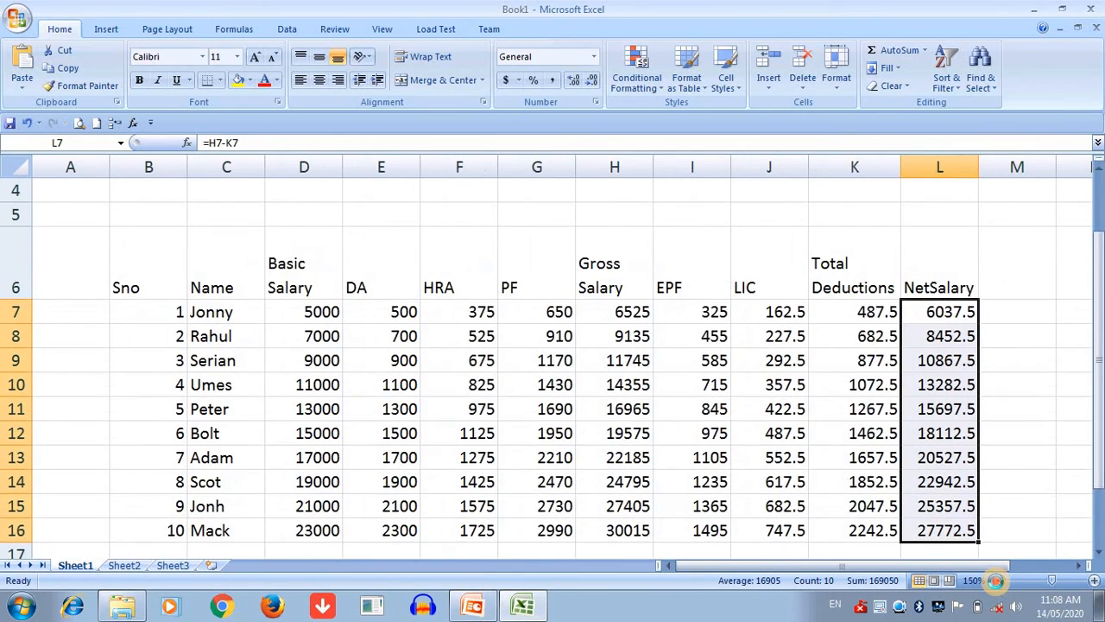
{"action": "left_click", "coordinate": [1000, 581]}
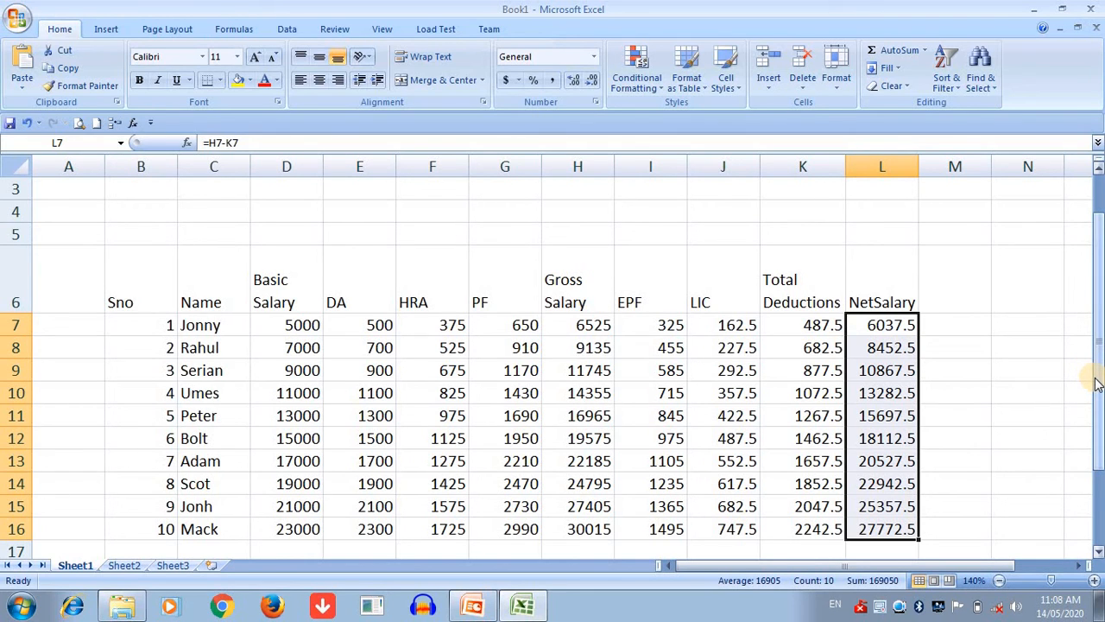
{"action": "left_click_drag", "start_coordinate": [1098, 384], "coordinate": [1101, 424]}
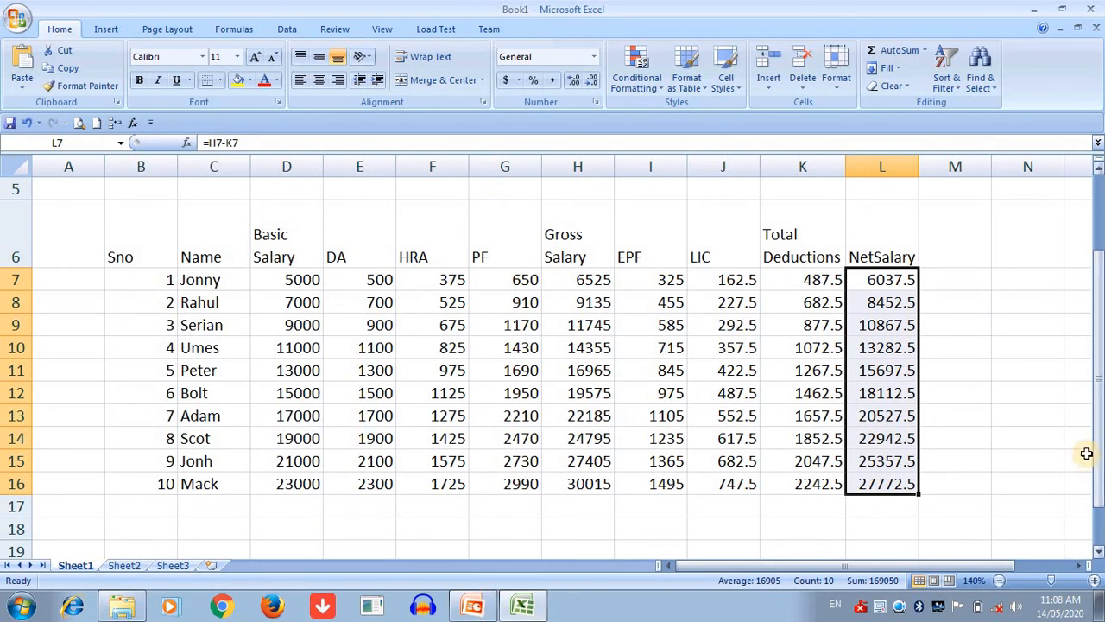
{"action": "left_click_drag", "start_coordinate": [1097, 453], "coordinate": [1097, 436]}
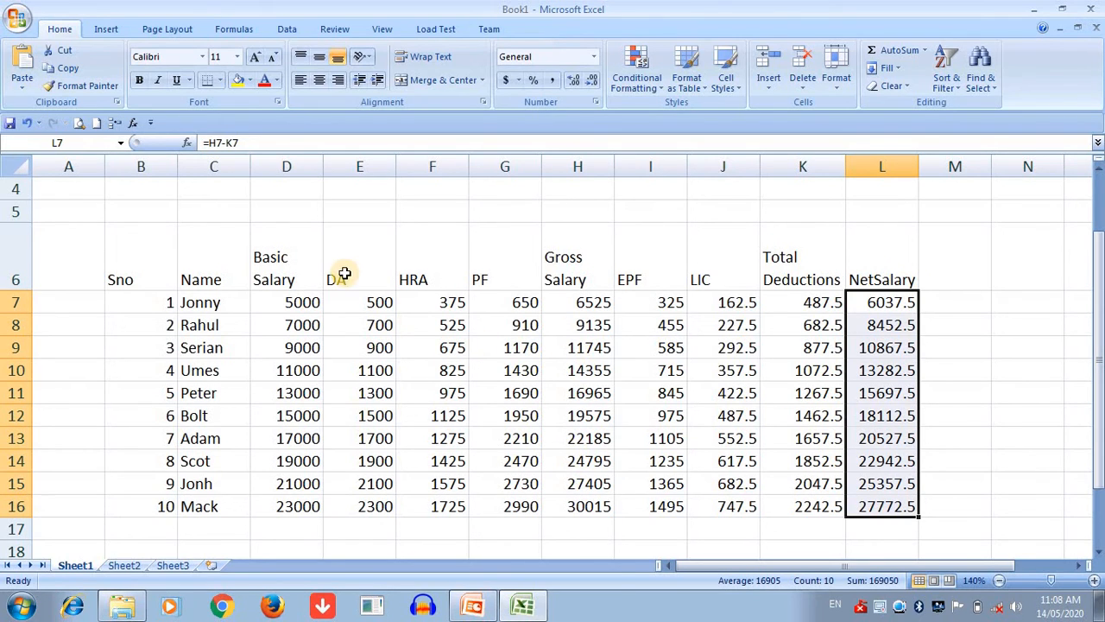
{"action": "left_click_drag", "start_coordinate": [1097, 366], "coordinate": [1101, 345]}
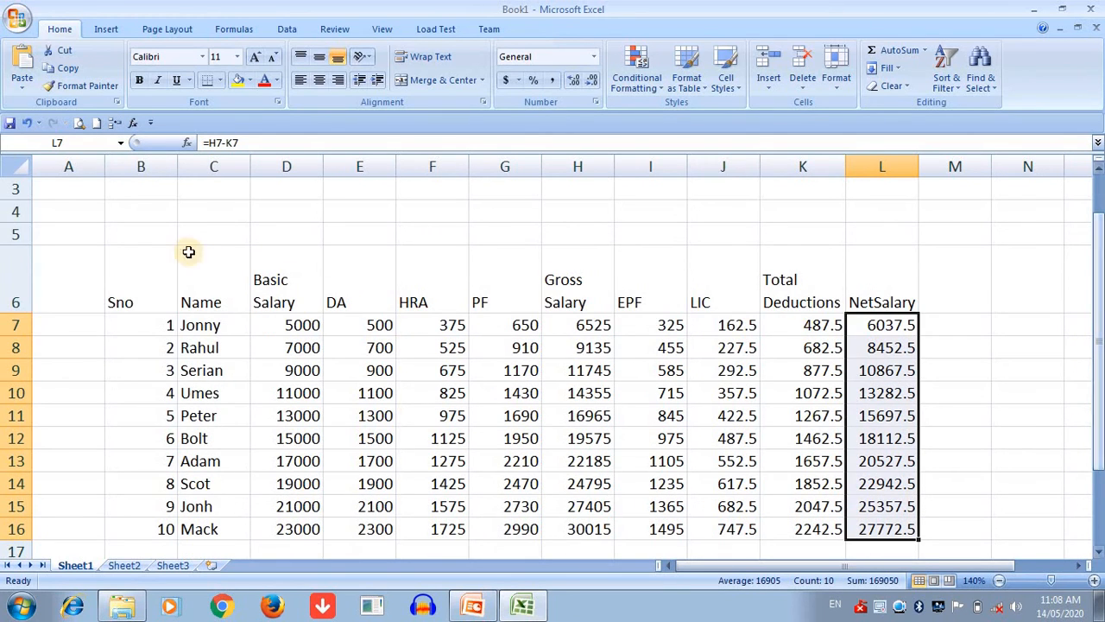
{"action": "left_click_drag", "start_coordinate": [1101, 274], "coordinate": [1100, 235]}
{"action": "left_click_drag", "start_coordinate": [45, 190], "coordinate": [858, 205]}
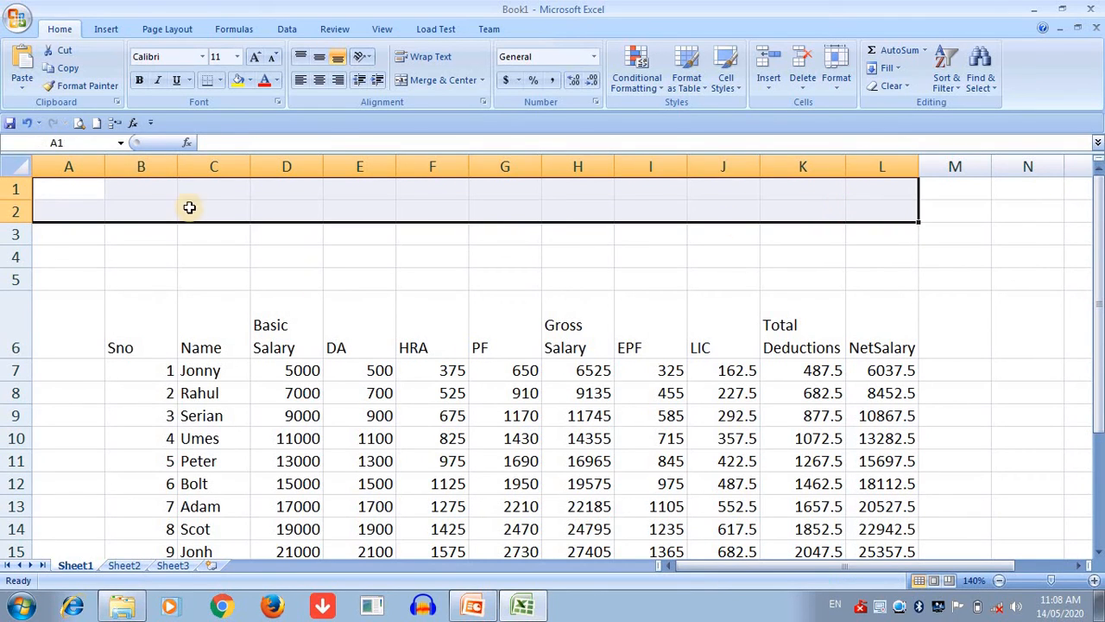
{"action": "left_click", "coordinate": [158, 254]}
{"action": "left_click", "coordinate": [138, 192]}
{"action": "left_click_drag", "start_coordinate": [757, 201], "coordinate": [861, 185]}
{"action": "left_click", "coordinate": [443, 79]}
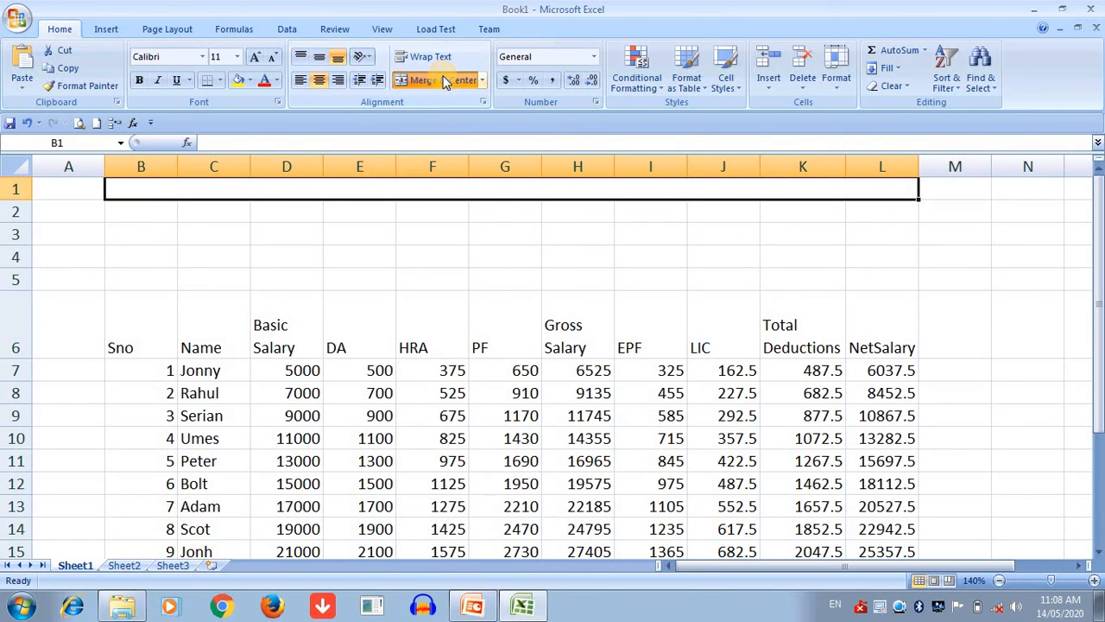
Enter ABC PVT LTD as the company heading in the merged row 1 cell
{"action": "type", "text": "ABC"}
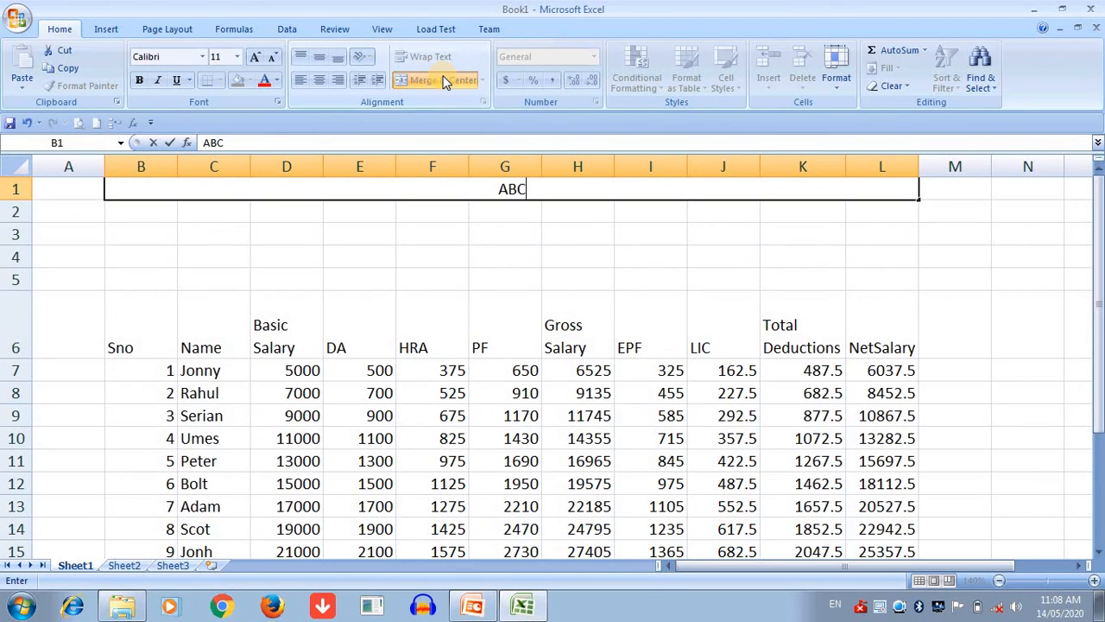
{"action": "type", "text": " PVT LE"}
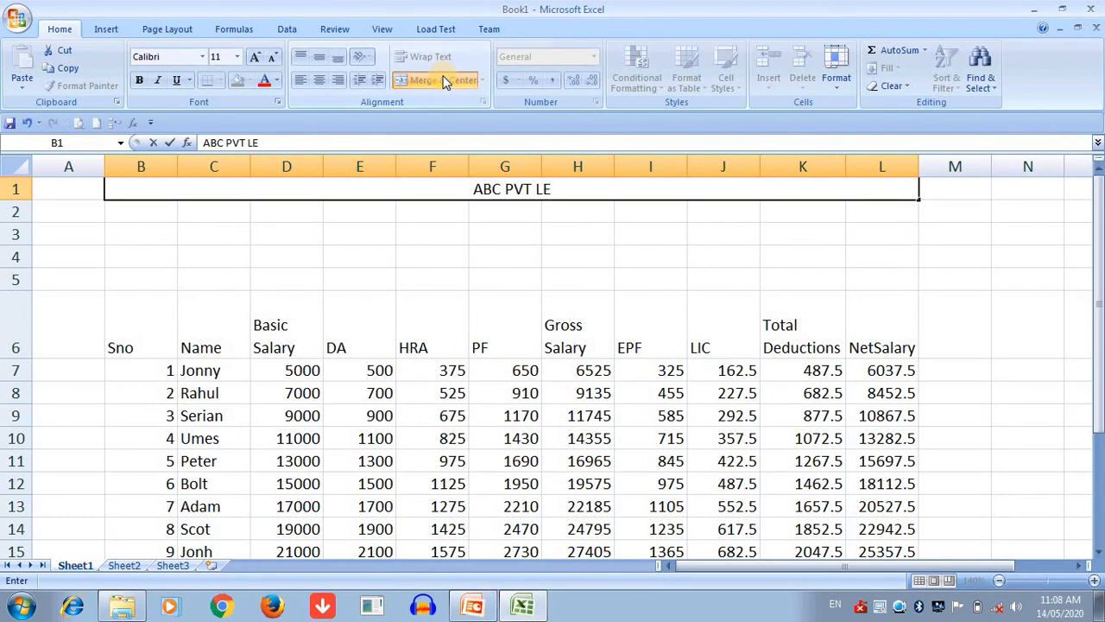
{"action": "key", "text": "BackSpace"}
{"action": "type", "text": "TD"}
{"action": "key", "text": "Return"}
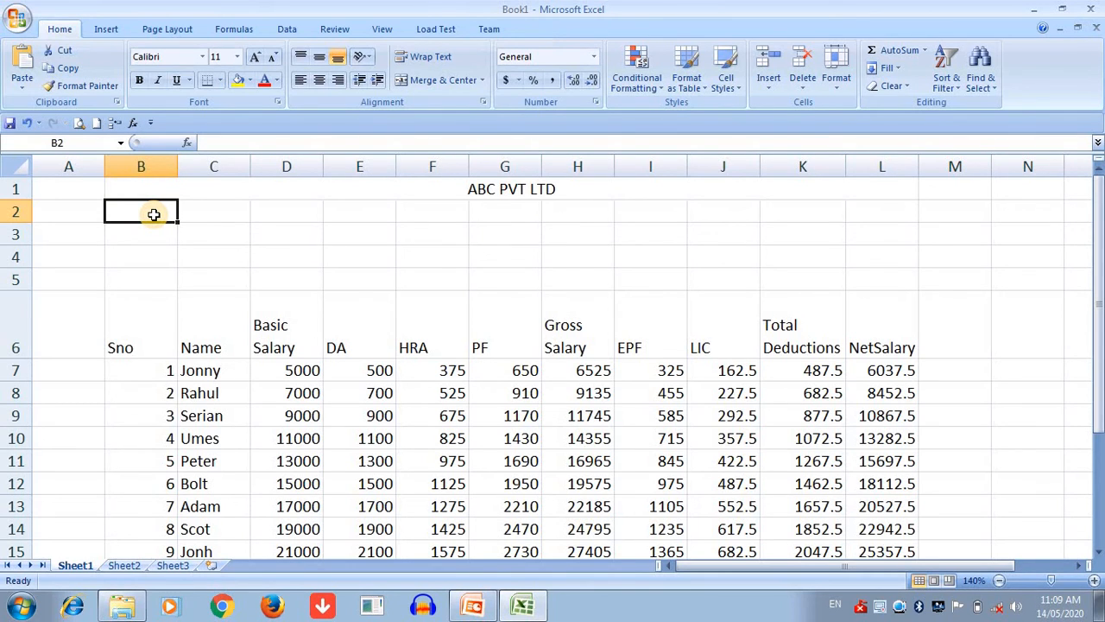
Merge and center B2:L2 and enter the heading PAYROLL SYSTEM in it
{"action": "left_click_drag", "start_coordinate": [153, 214], "coordinate": [863, 216]}
{"action": "left_click", "coordinate": [441, 83]}
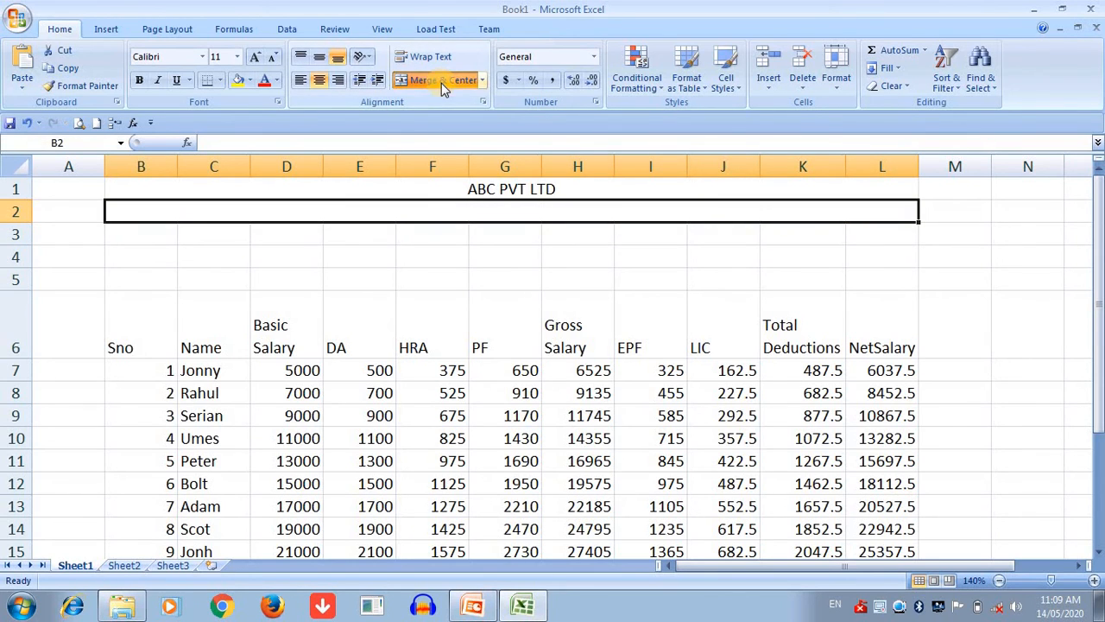
{"action": "double_click", "coordinate": [490, 212]}
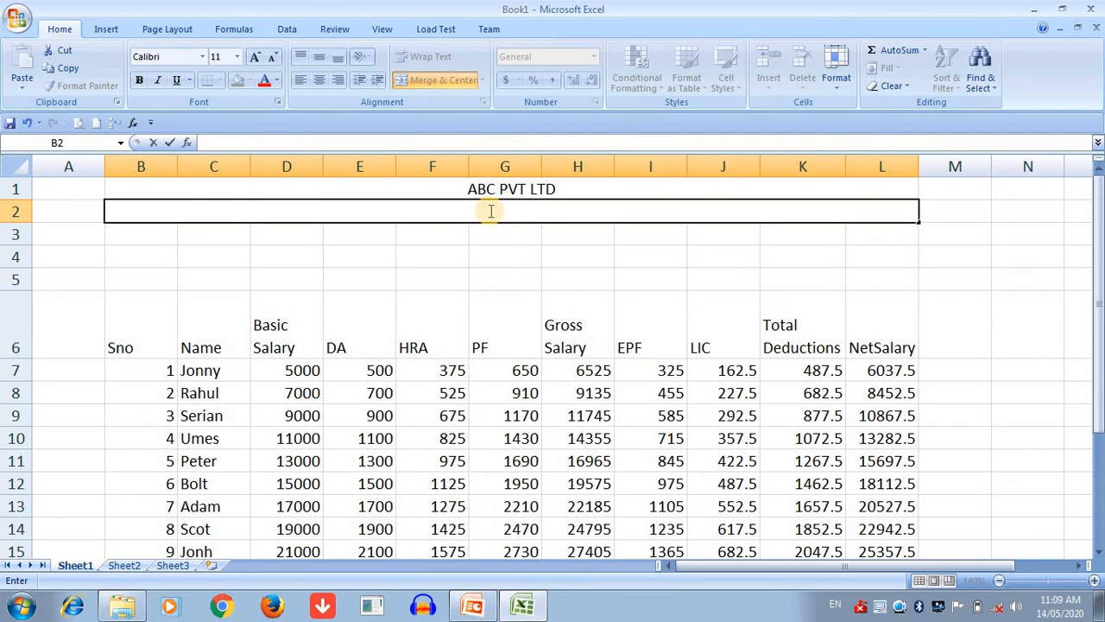
{"action": "type", "text": "PAYROLL SYSTEM"}
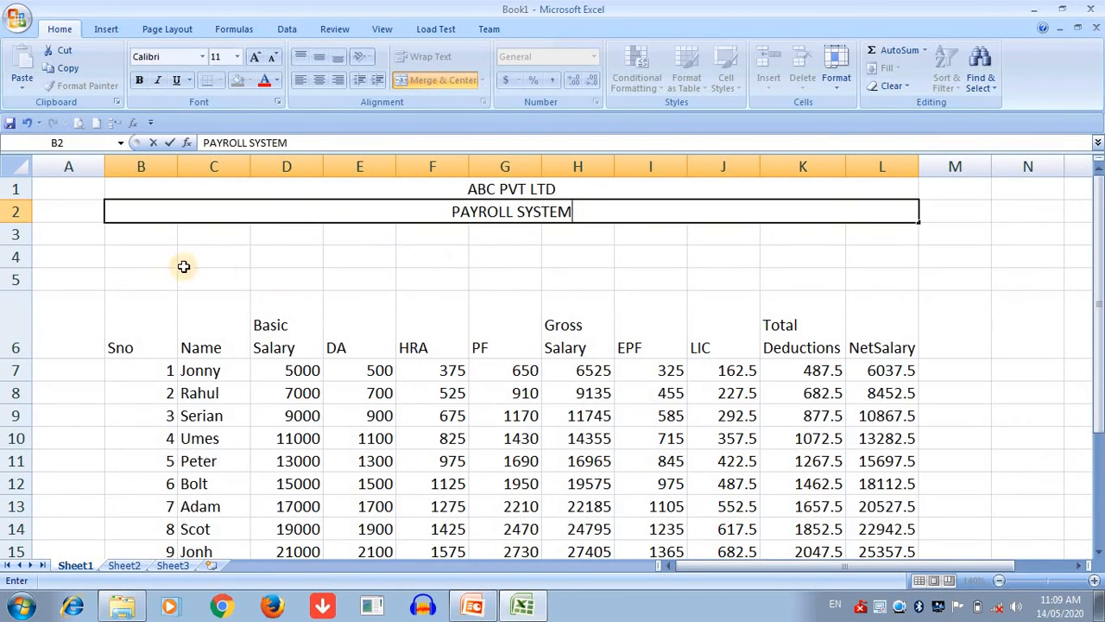
Merge and center B3:L3 and enter the period heading MONTH OF FEB 2020 in it
{"action": "left_click_drag", "start_coordinate": [133, 242], "coordinate": [778, 236]}
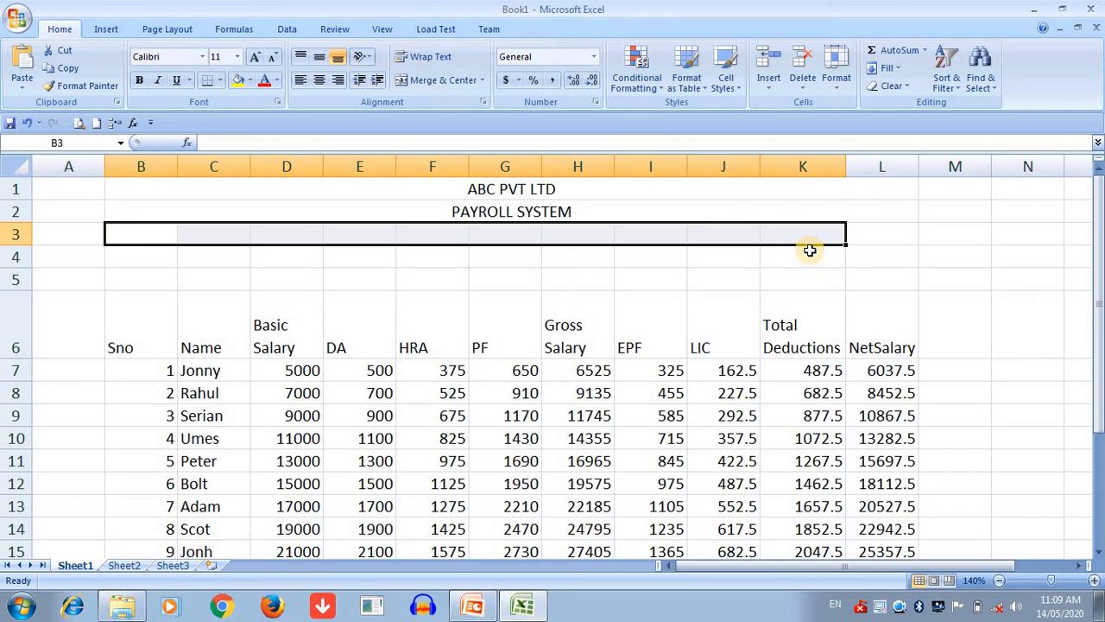
{"action": "key", "text": "shift+Right"}
{"action": "left_click", "coordinate": [430, 84]}
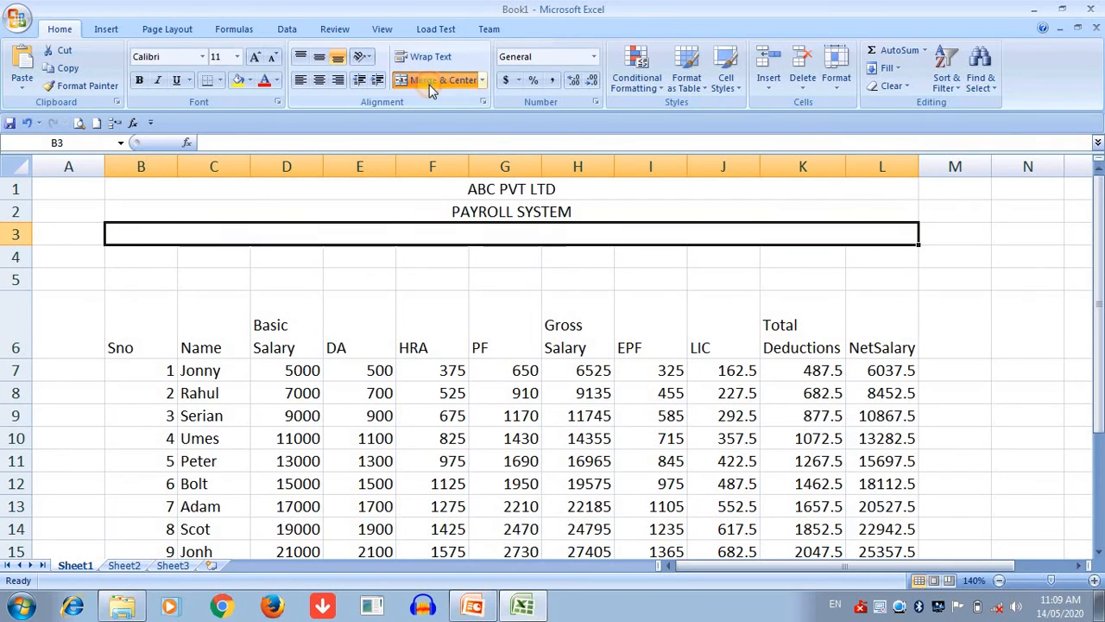
{"action": "double_click", "coordinate": [469, 236]}
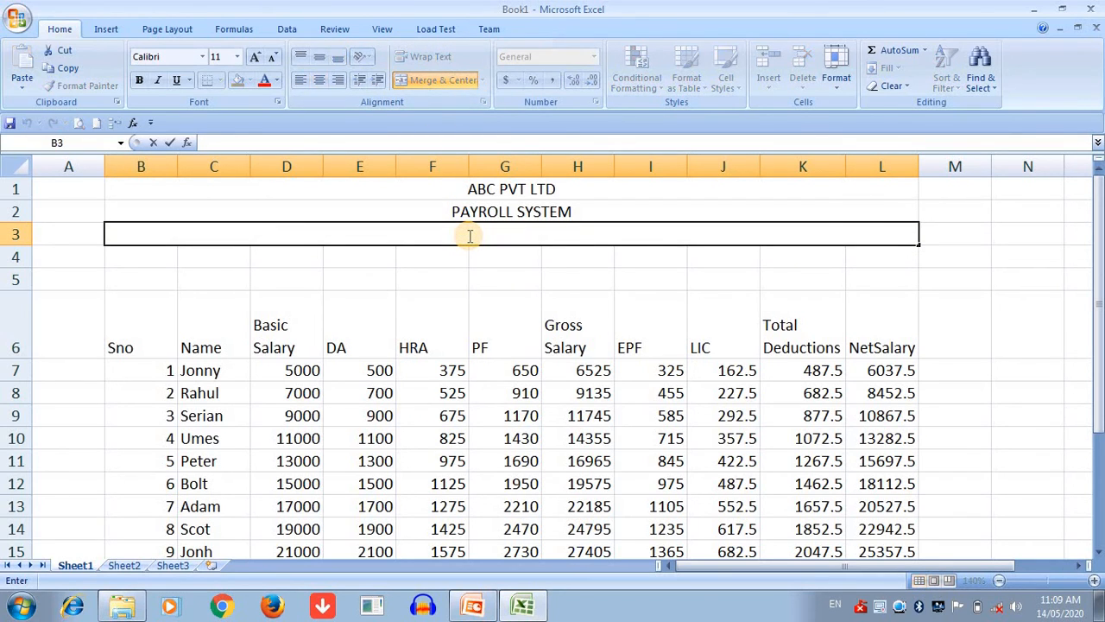
{"action": "type", "text": "MONTH OF G"}
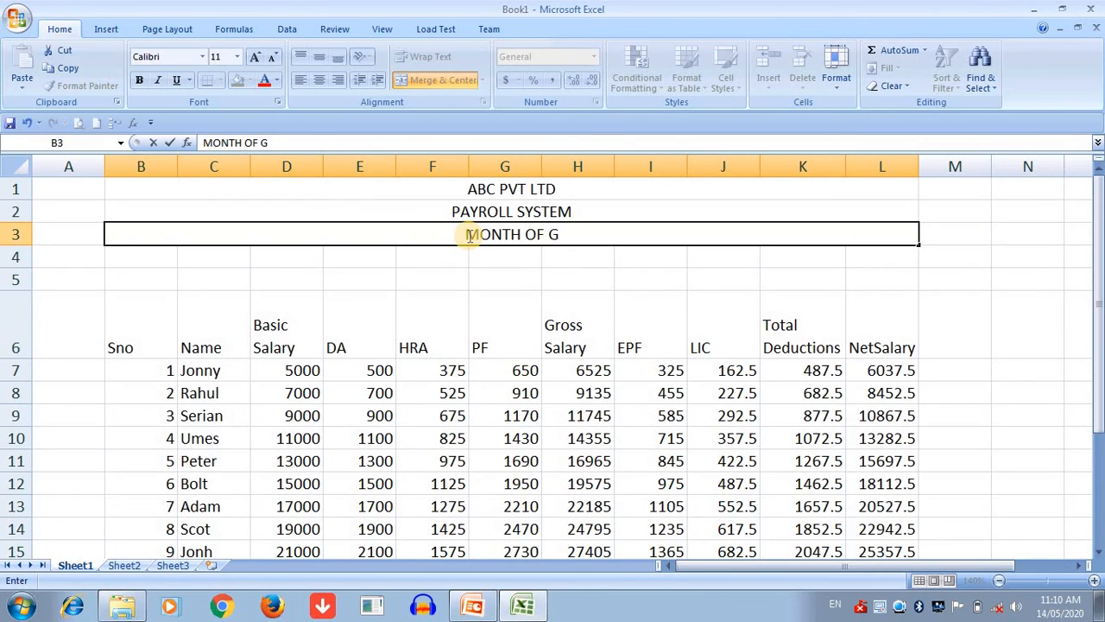
{"action": "key", "text": "BackSpace"}
{"action": "type", "text": "FE"}
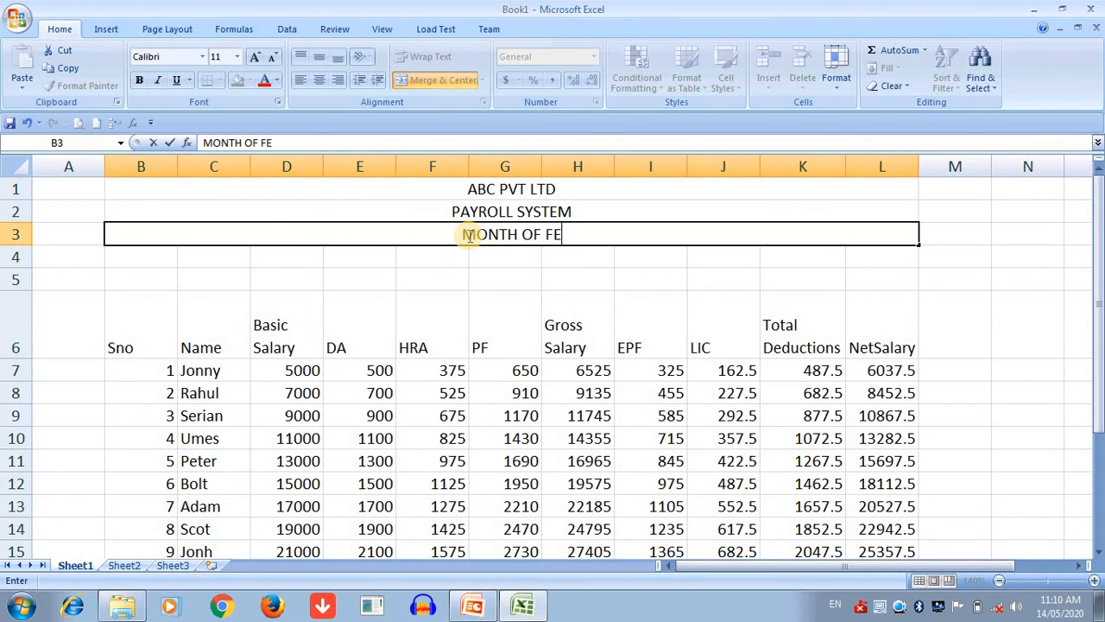
{"action": "type", "text": "B"}
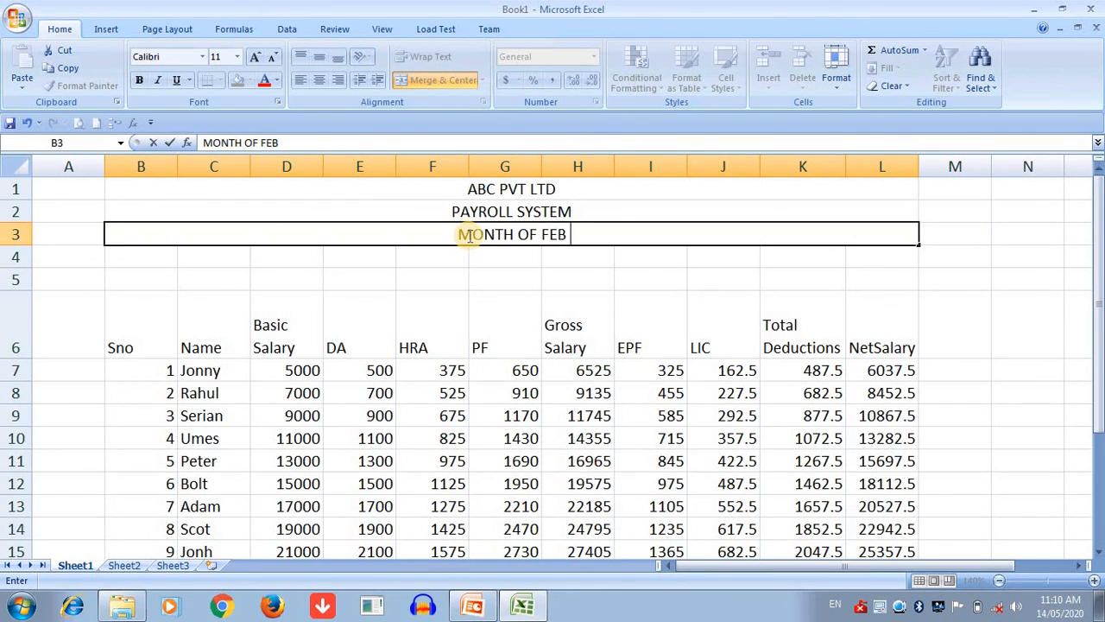
{"action": "type", "text": " 2020"}
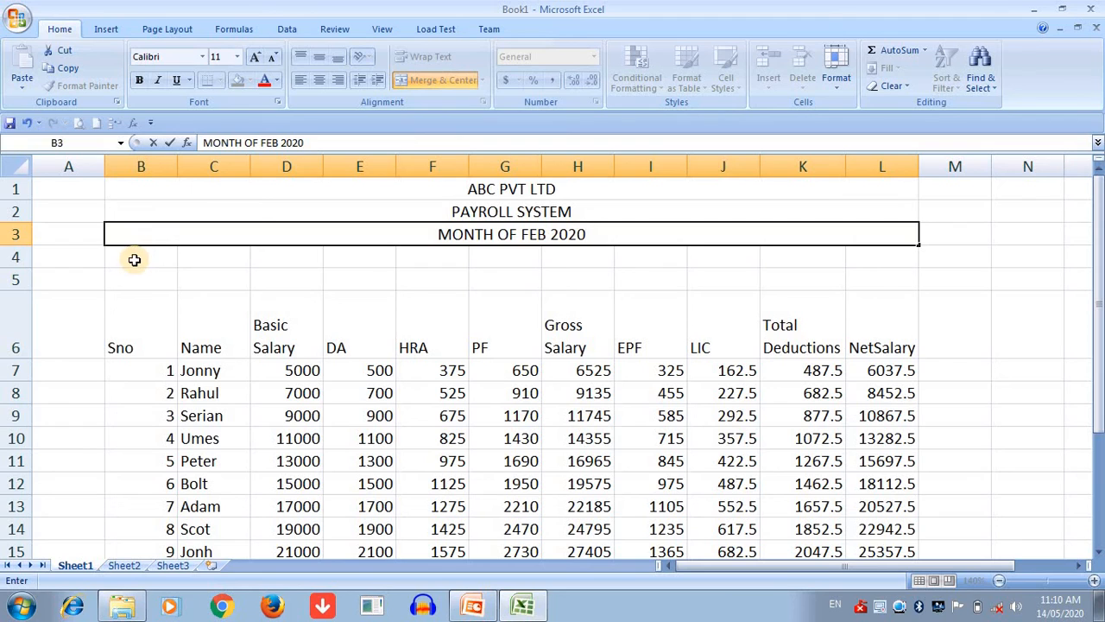
Merge and center B4:L5 and enter the text NOTE: THIS IS PALYROLL SLIP OF MONTH OF FEB 2020 in it
{"action": "left_click_drag", "start_coordinate": [134, 259], "coordinate": [871, 279]}
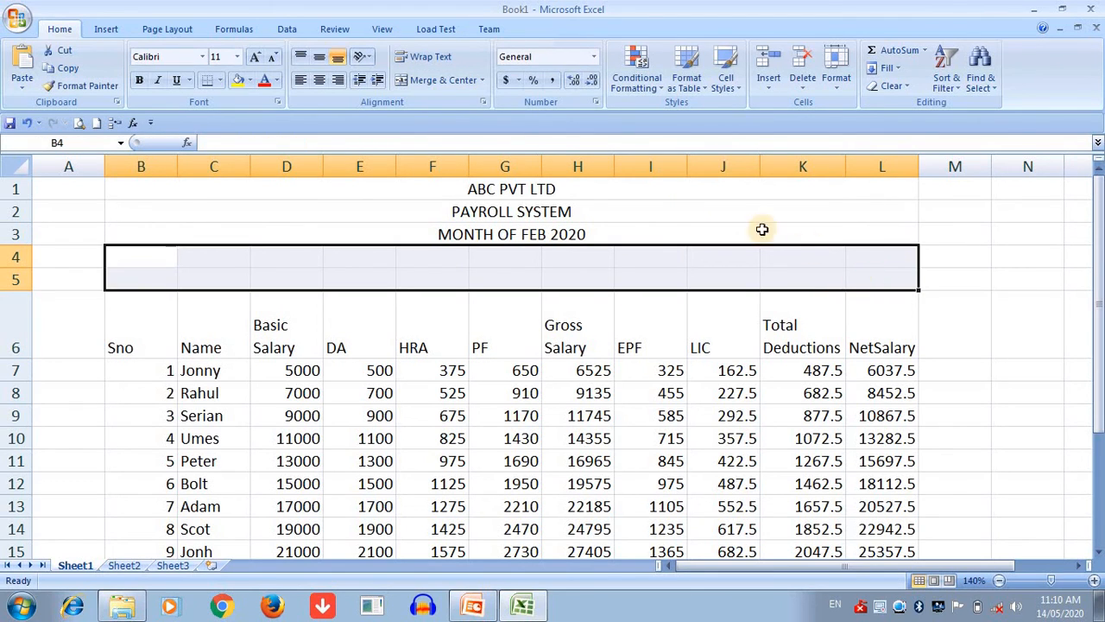
{"action": "left_click", "coordinate": [444, 80]}
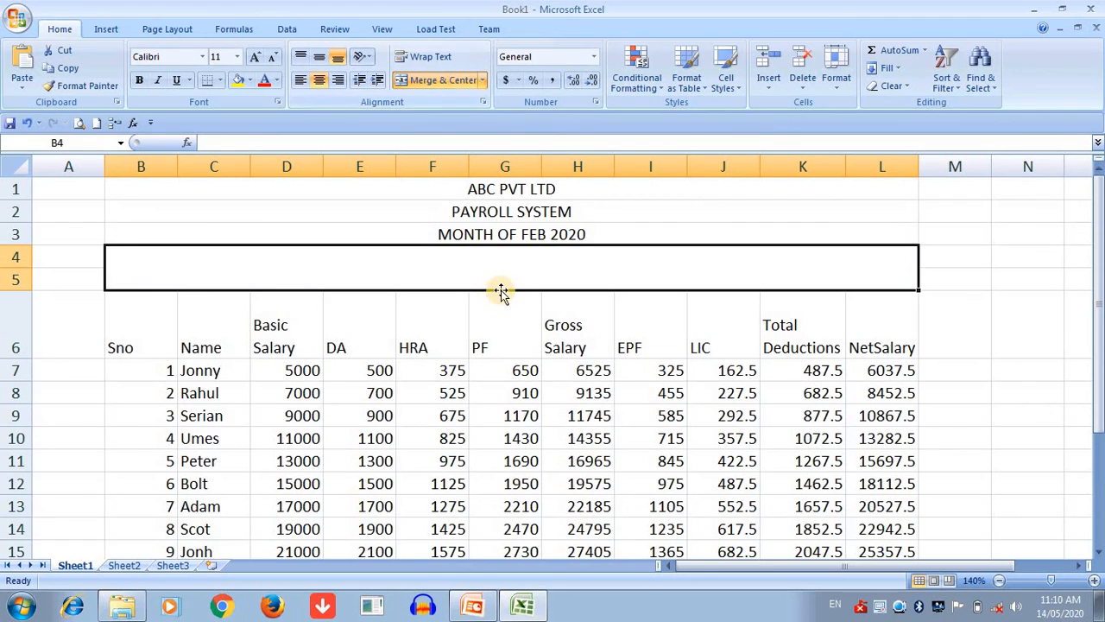
{"action": "double_click", "coordinate": [512, 275]}
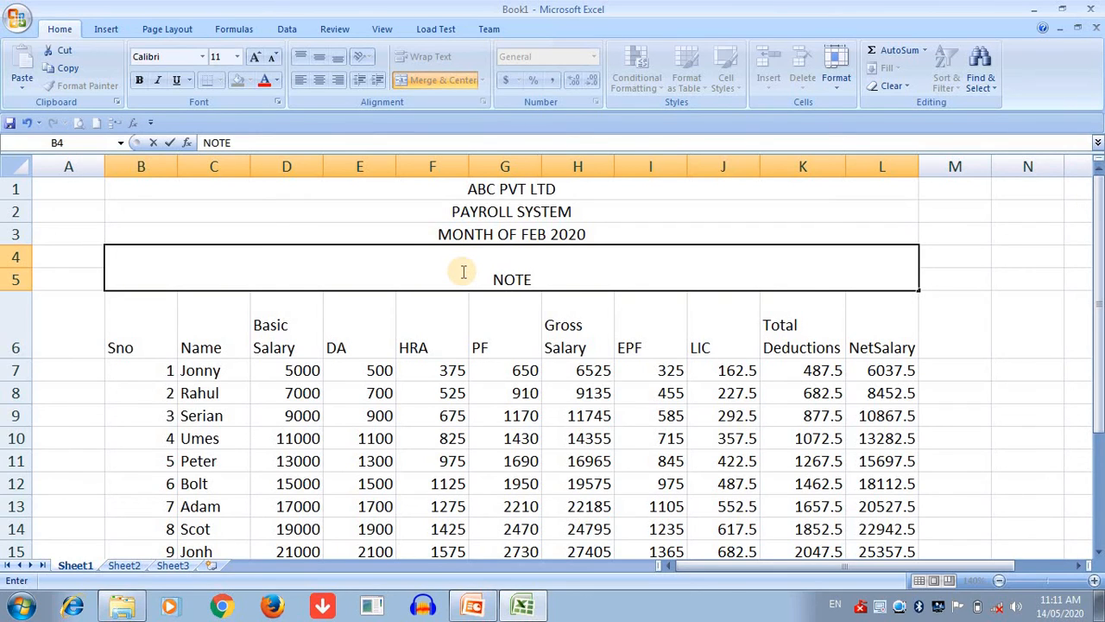
{"action": "type", "text": "NOTE: THIS IS PALY"}
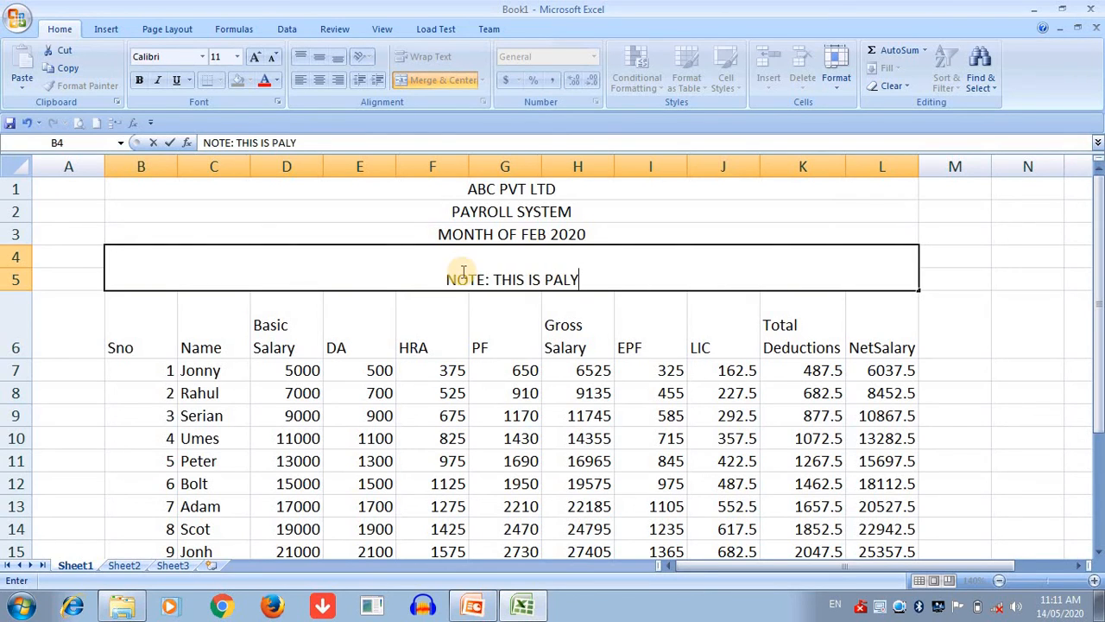
{"action": "type", "text": "ROLL S"}
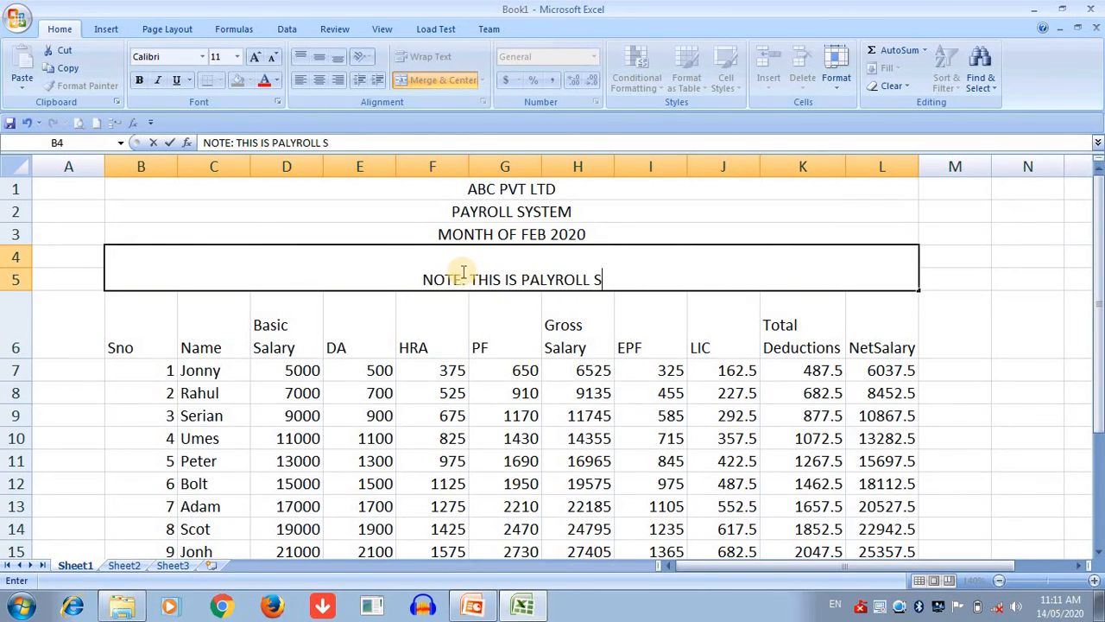
{"action": "type", "text": "YSTEM"}
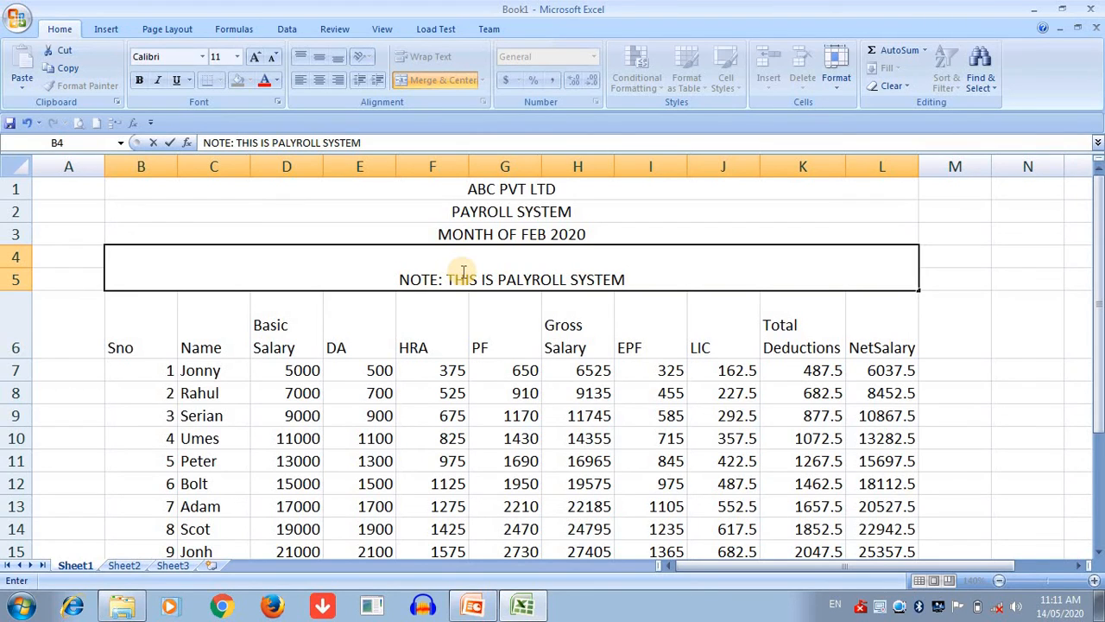
{"action": "key", "text": "BackSpace"}
{"action": "key", "text": "BackSpace"}
{"action": "key", "text": "BackSpace"}
{"action": "key", "text": "BackSpace"}
{"action": "key", "text": "BackSpace"}
{"action": "type", "text": "LI"}
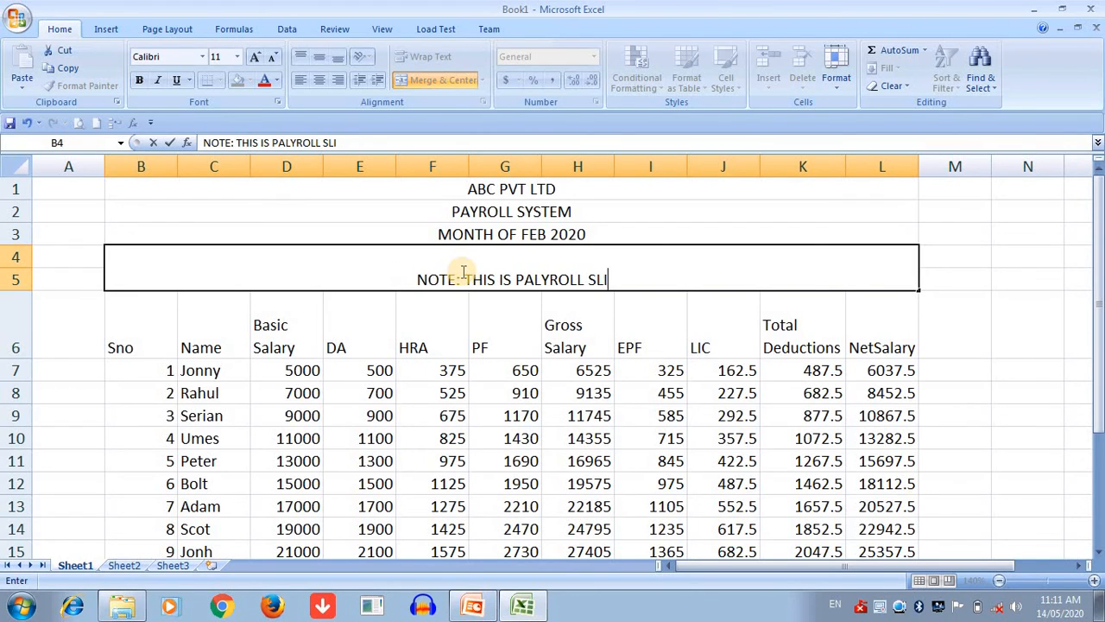
{"action": "type", "text": "P O"}
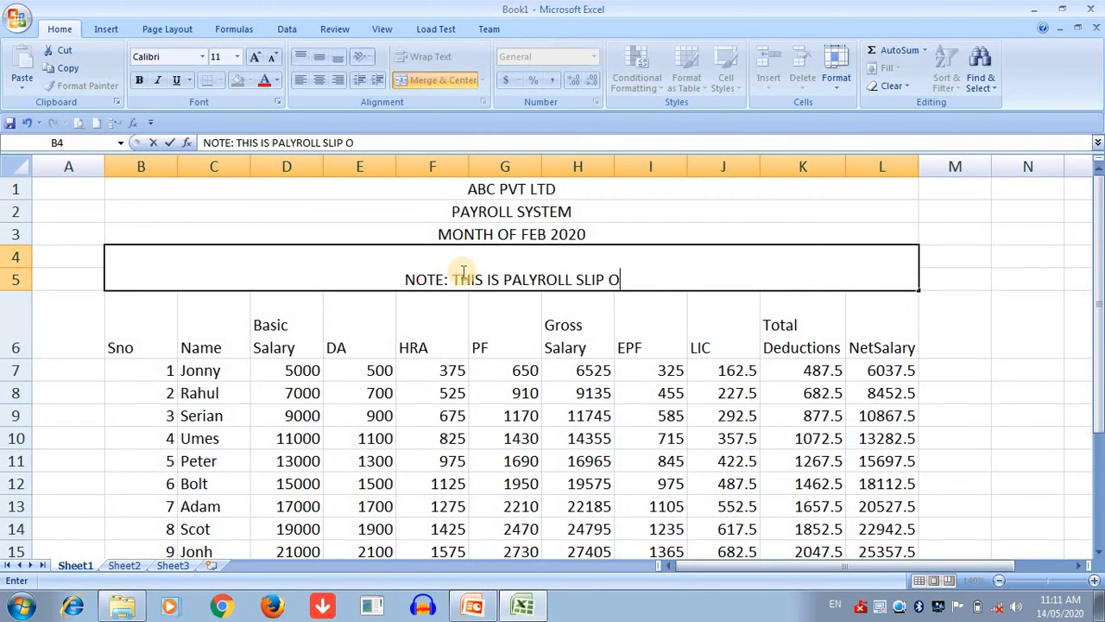
{"action": "type", "text": "F MONTH OF "}
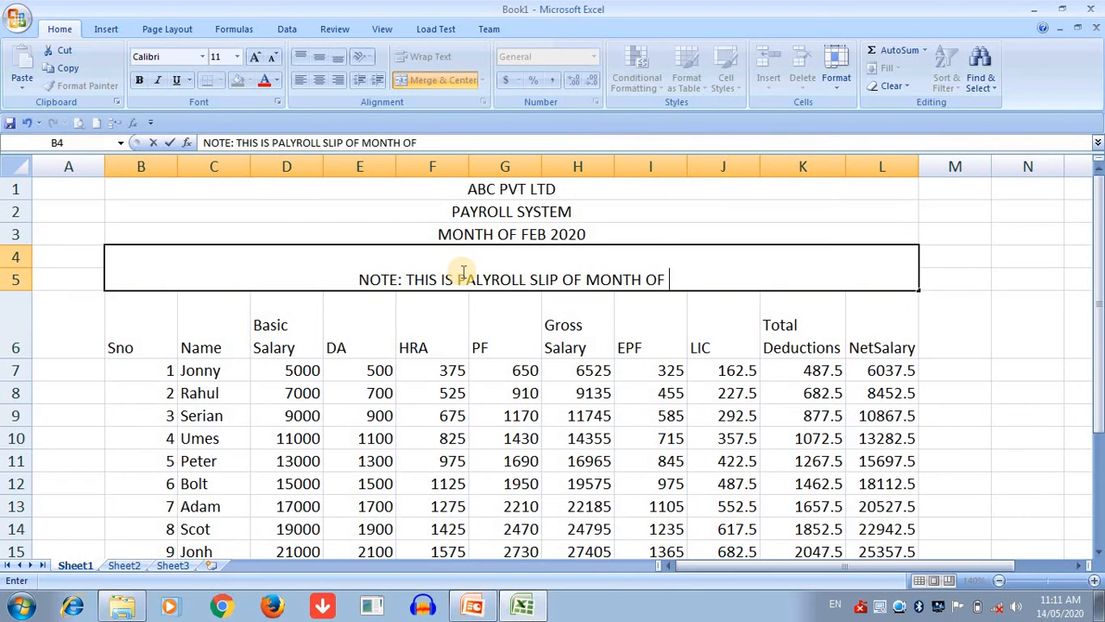
{"action": "type", "text": "FEB"}
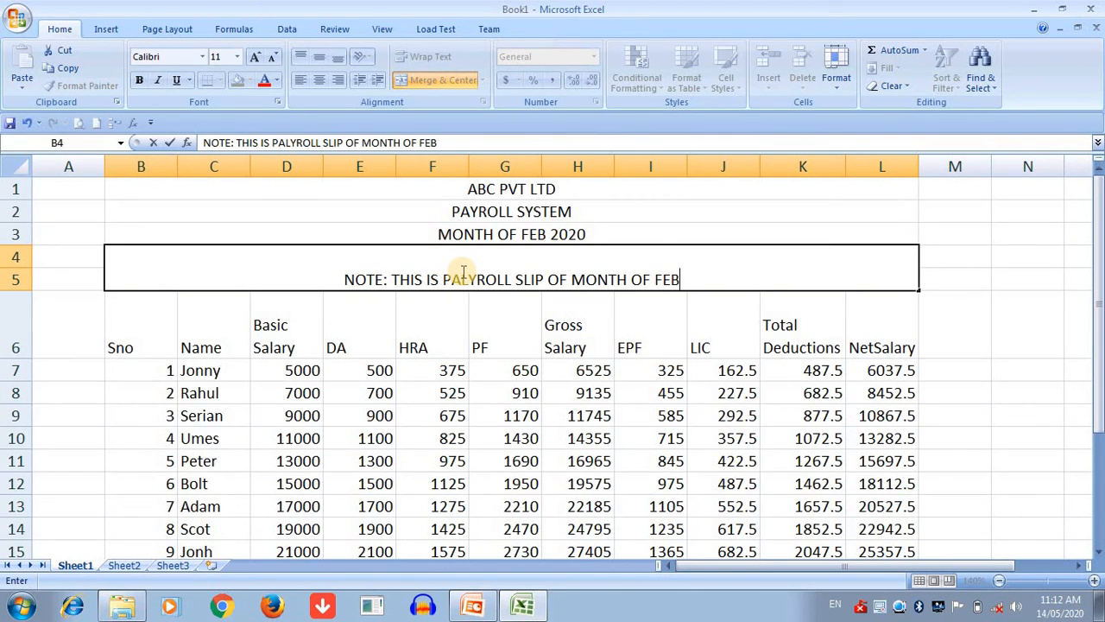
{"action": "type", "text": " 2020"}
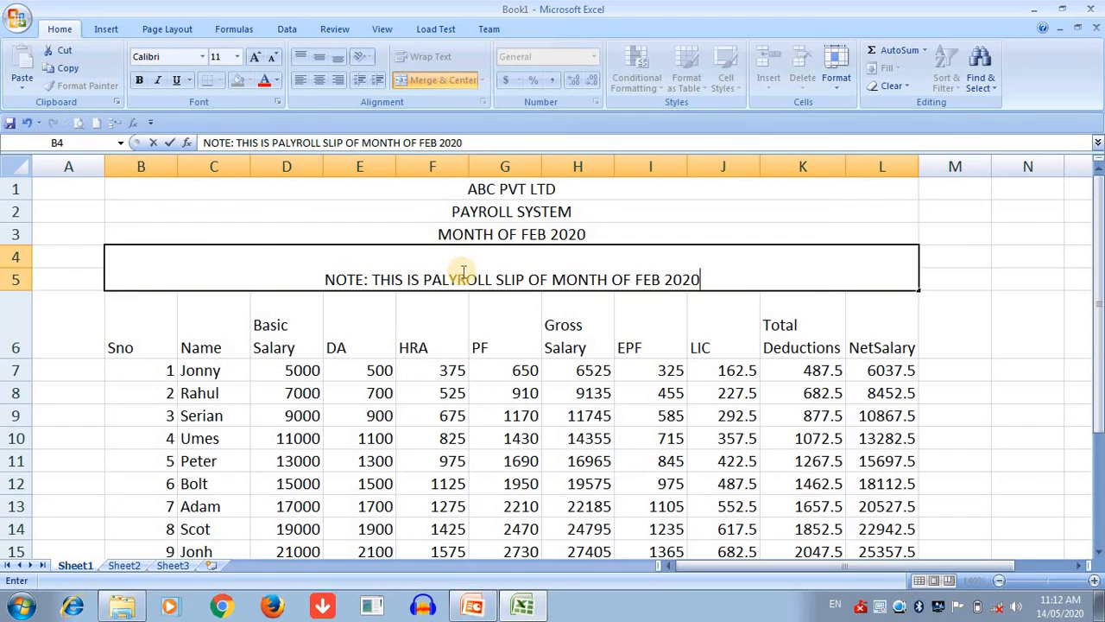
{"action": "key", "text": "Return"}
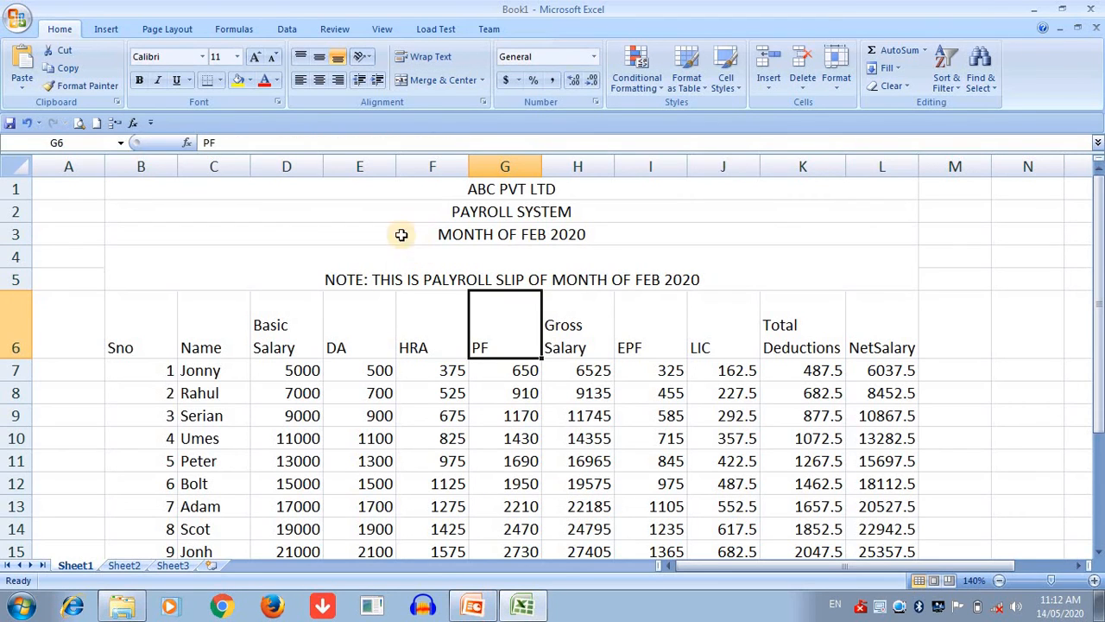
Fill the ABC PVT LTD heading row with light blue and the PAYROLL SYSTEM heading row with standard orange
{"action": "left_click", "coordinate": [183, 195]}
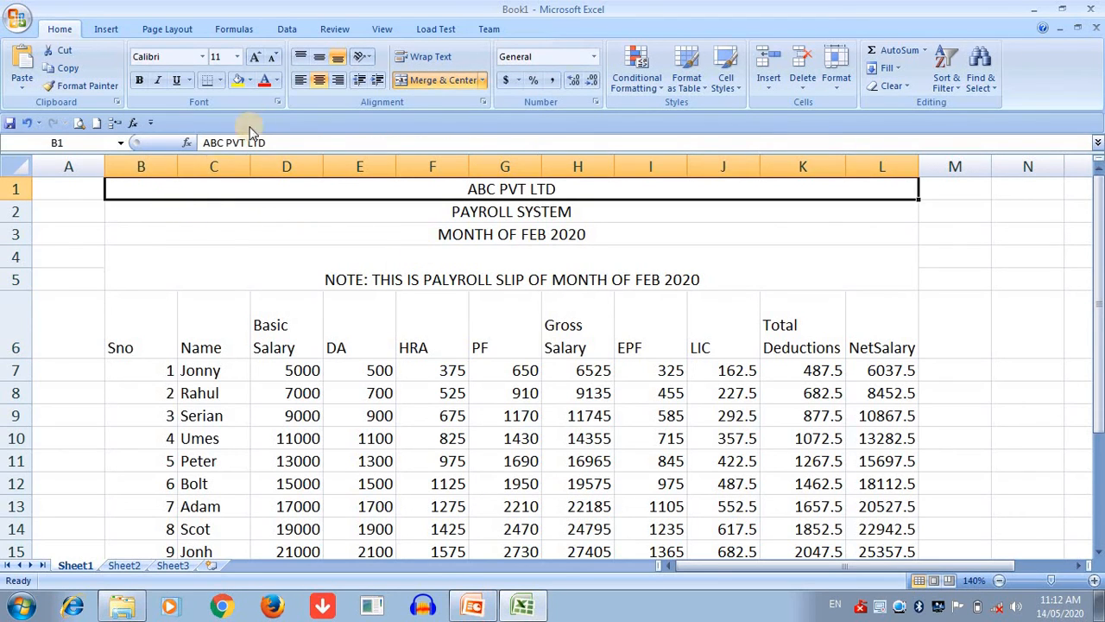
{"action": "left_click", "coordinate": [249, 80]}
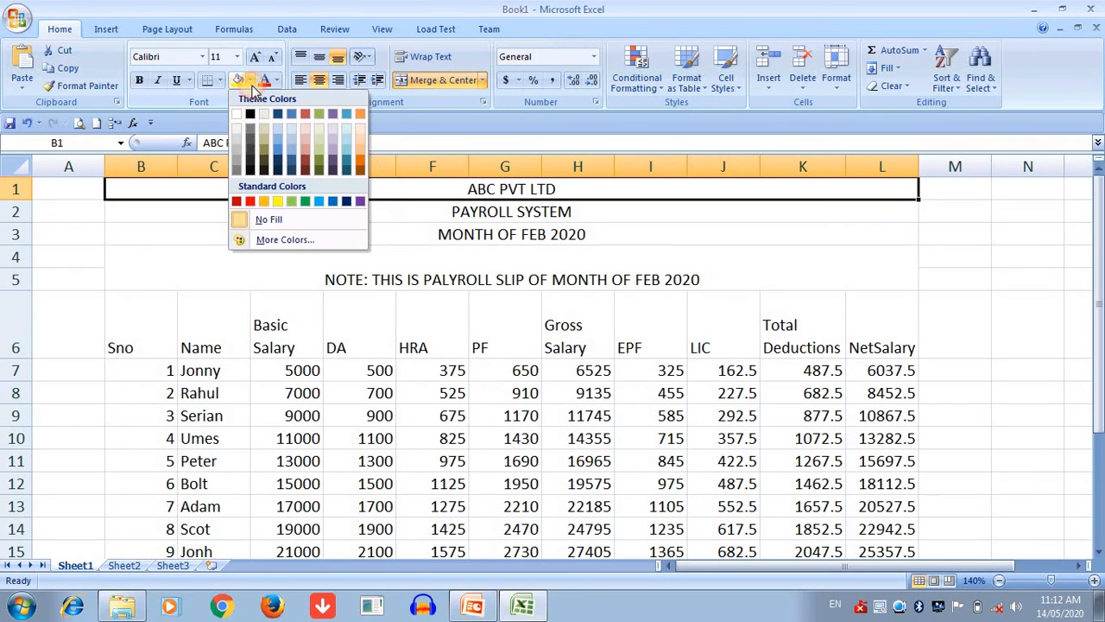
{"action": "left_click", "coordinate": [276, 145]}
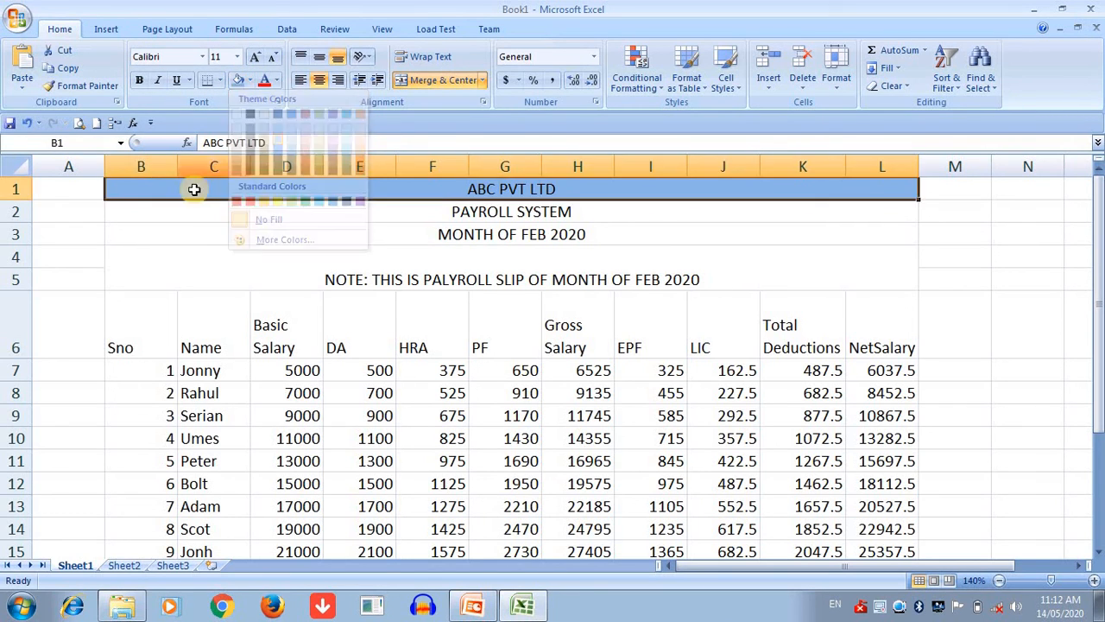
{"action": "left_click", "coordinate": [156, 210]}
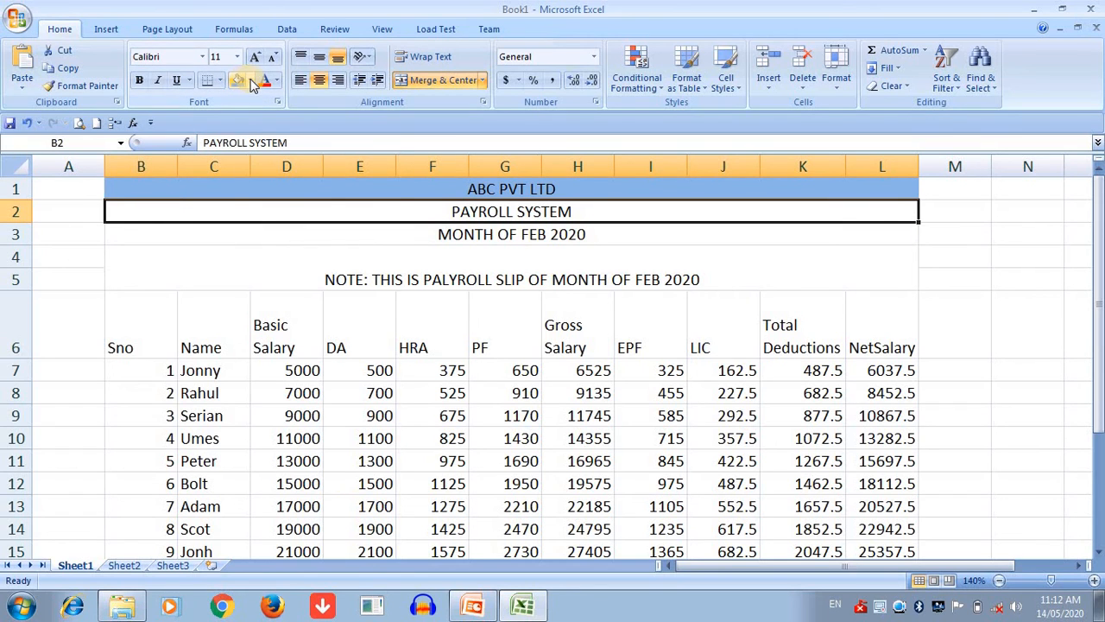
{"action": "left_click", "coordinate": [250, 82]}
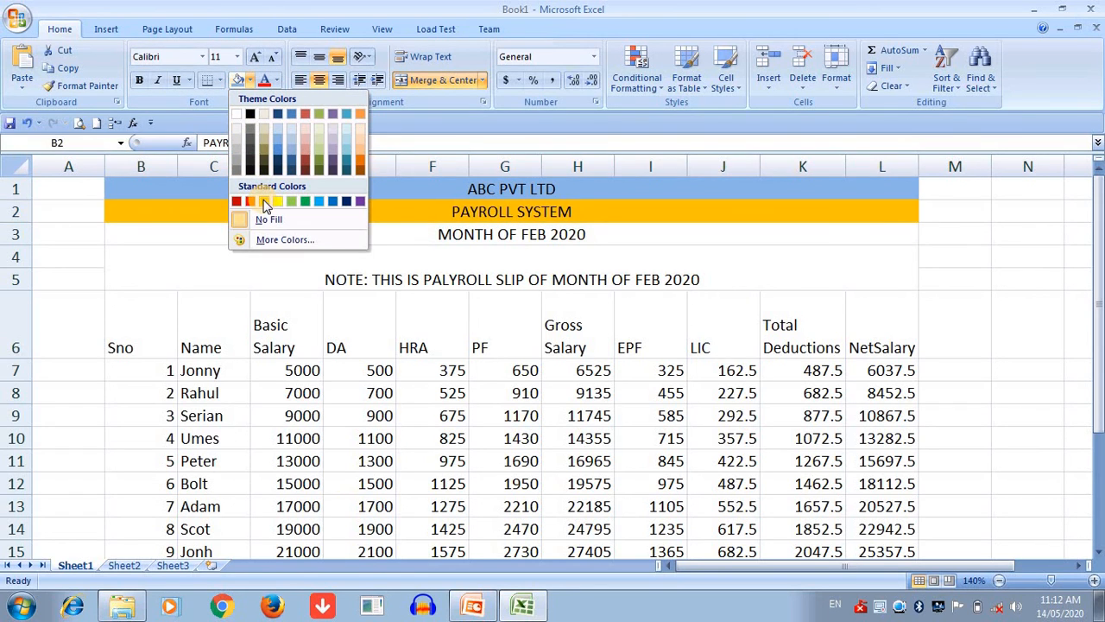
{"action": "left_click", "coordinate": [264, 202]}
Format the MONTH OF FEB 2020 heading in row 3 with a black fill and bold white text
{"action": "left_click", "coordinate": [178, 233]}
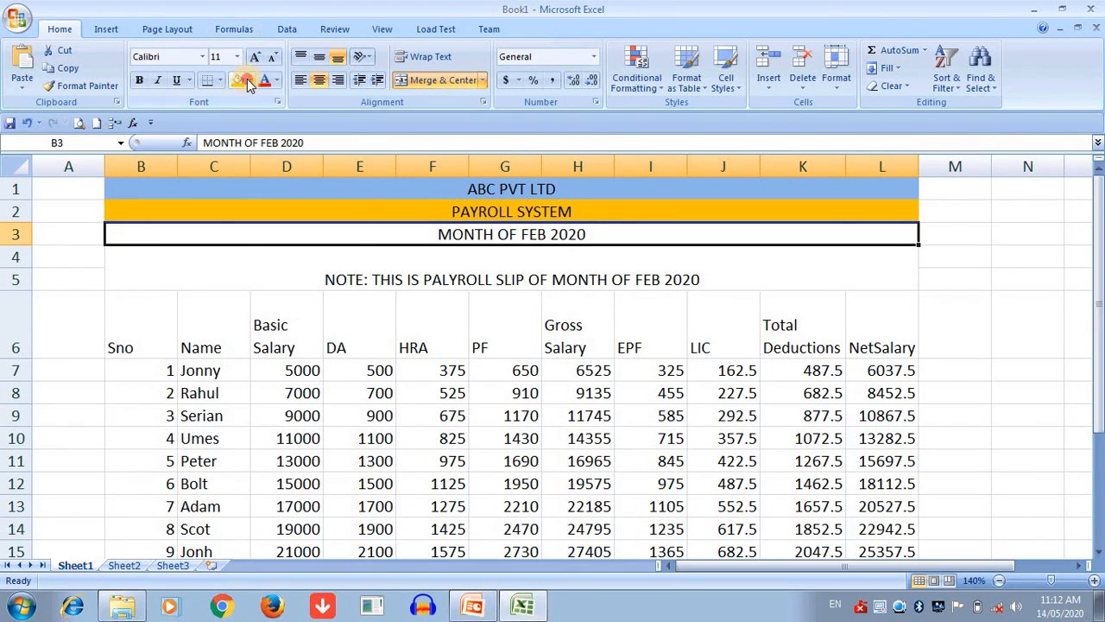
{"action": "left_click", "coordinate": [249, 81]}
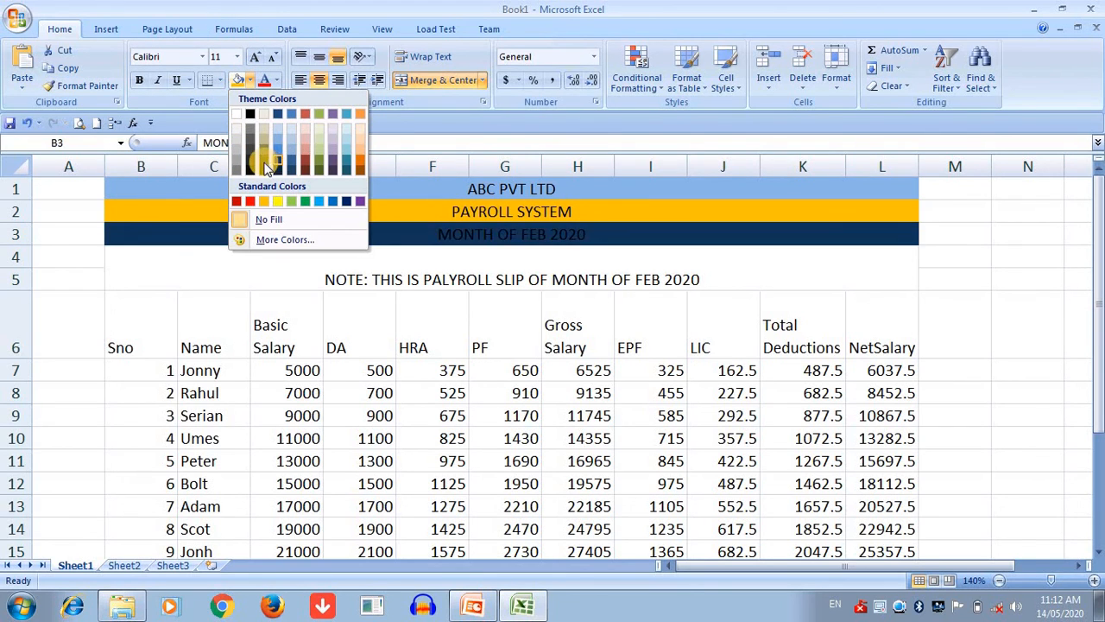
{"action": "left_click", "coordinate": [264, 161]}
{"action": "left_click", "coordinate": [276, 81]}
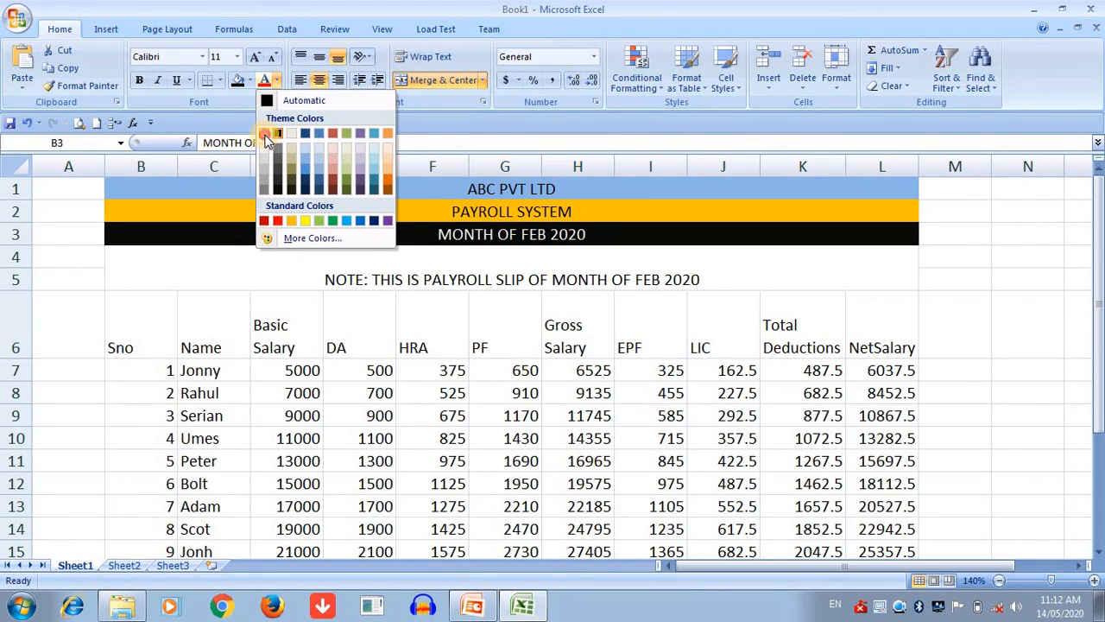
{"action": "left_click", "coordinate": [265, 135]}
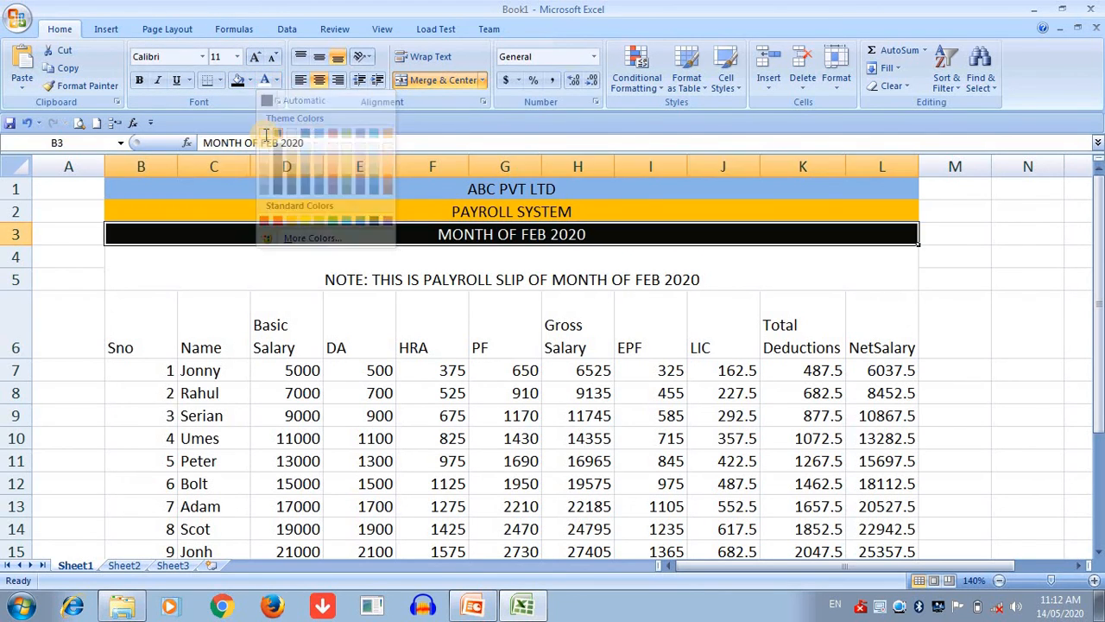
{"action": "left_click", "coordinate": [138, 81]}
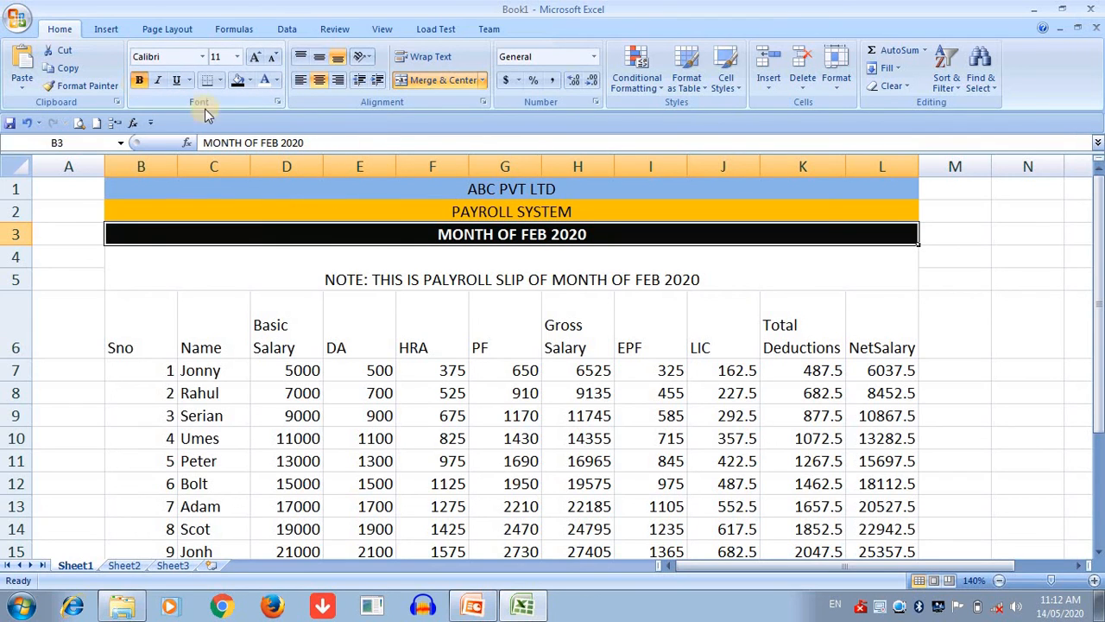
{"action": "left_click", "coordinate": [464, 189]}
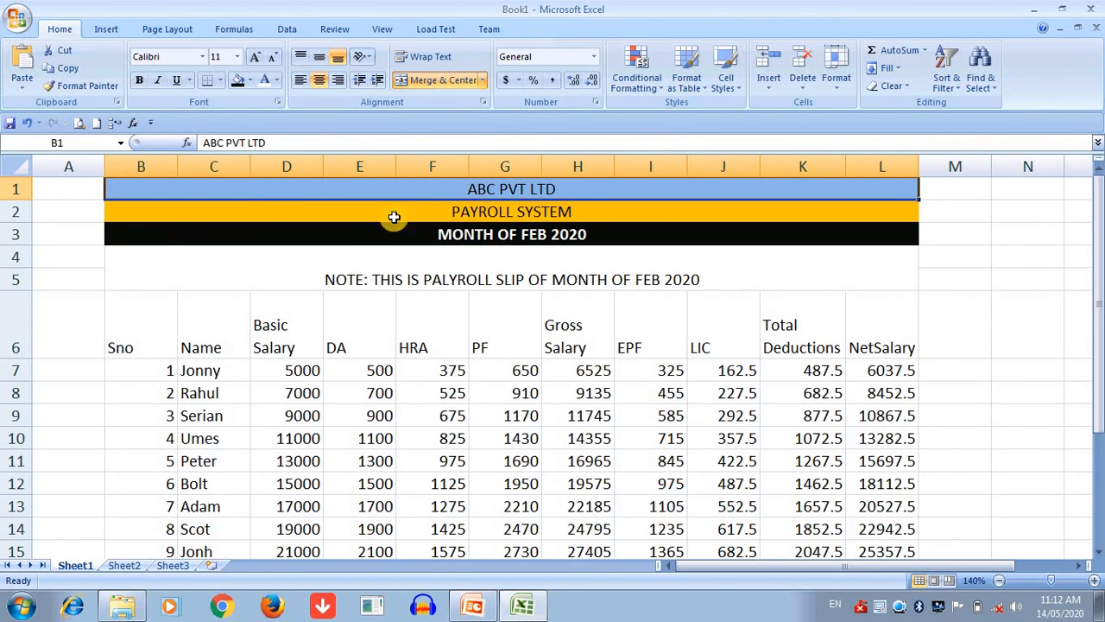
Fill the merged note cell in rows 4 and 5 with a medium grey shade
{"action": "left_click", "coordinate": [155, 264]}
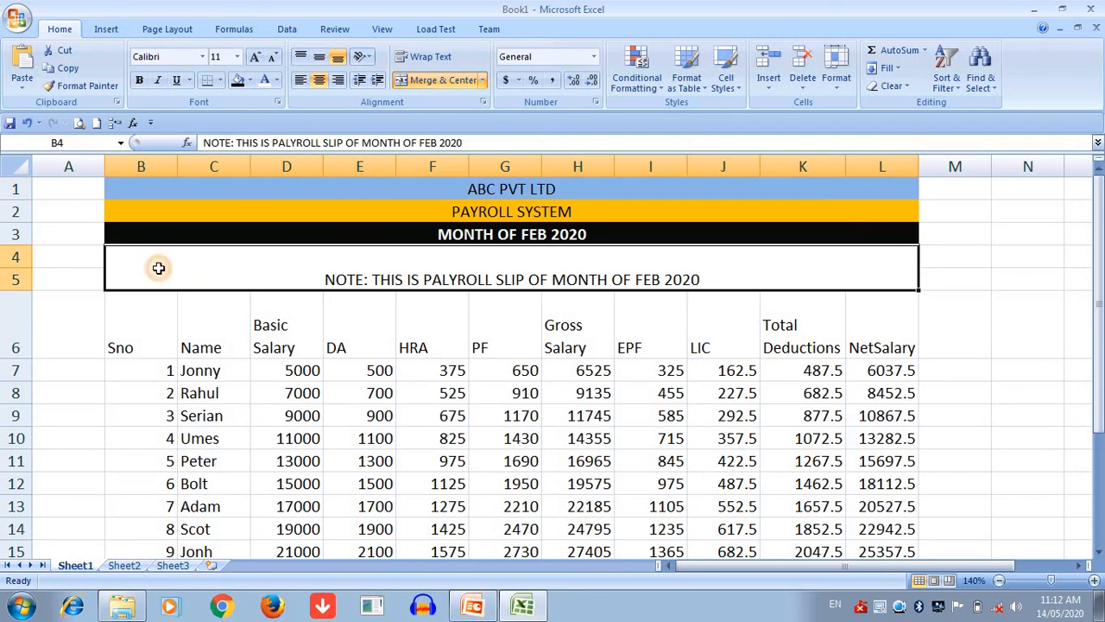
{"action": "left_click", "coordinate": [242, 81]}
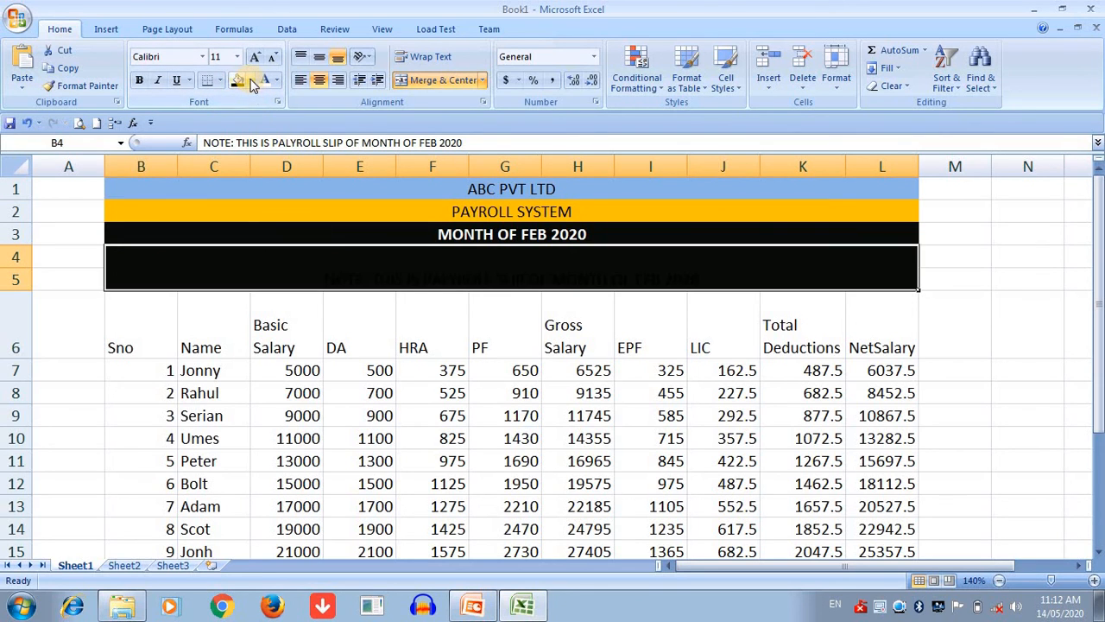
{"action": "left_click", "coordinate": [251, 81]}
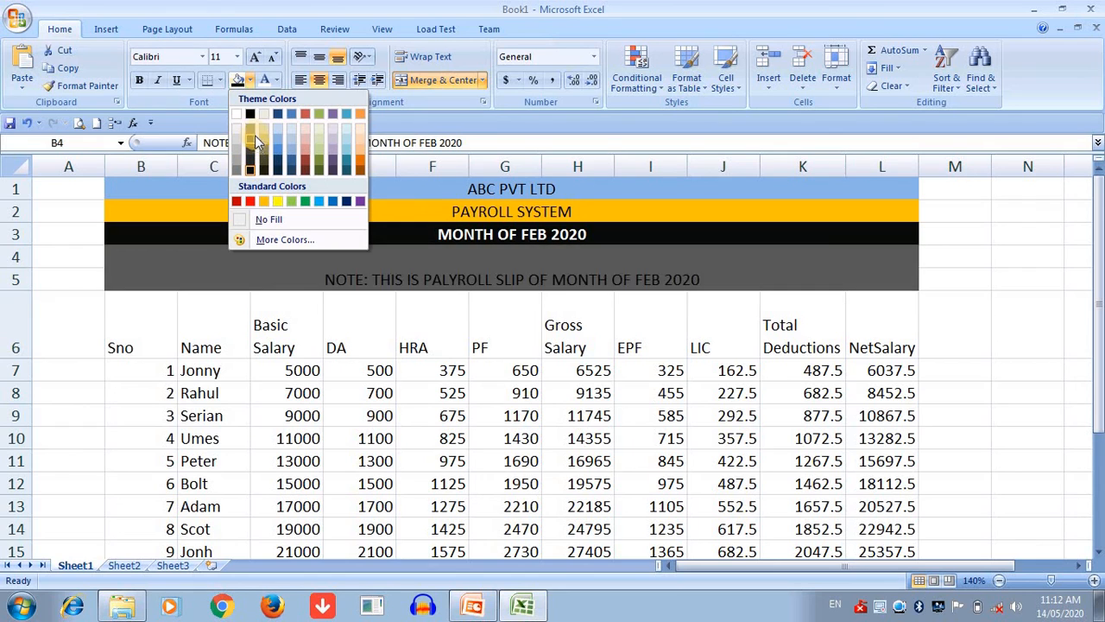
{"action": "left_click", "coordinate": [253, 138]}
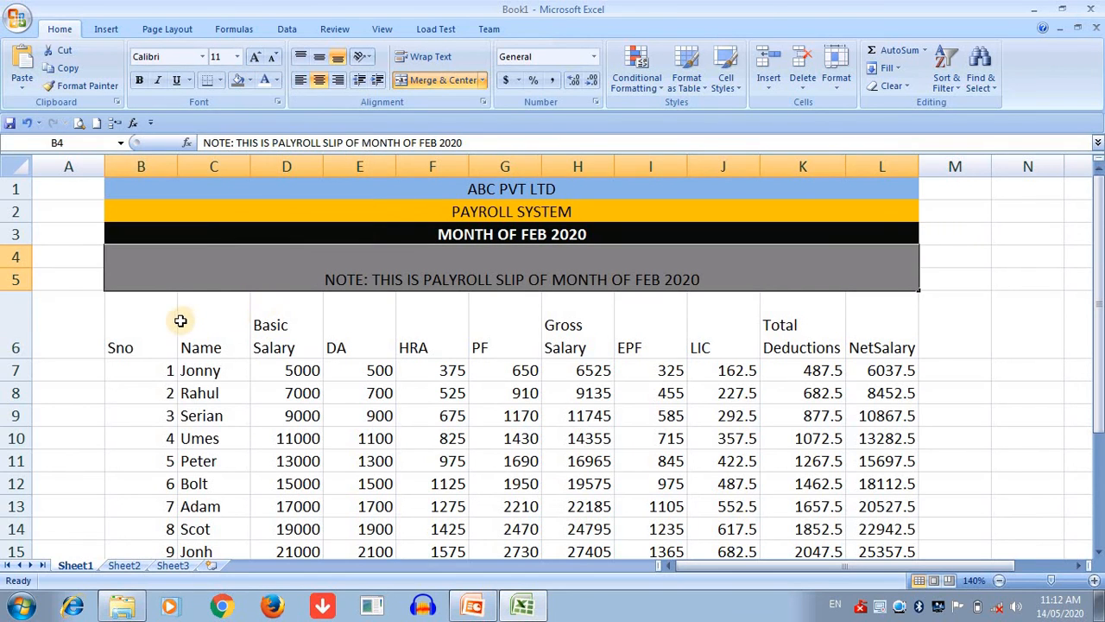
Make the column headers in B6:L6 bold and give them a standard orange fill
{"action": "mouse_move", "coordinate": [176, 317]}
{"action": "left_mouse_down"}
{"action": "mouse_move", "coordinate": [688, 307]}
{"action": "mouse_move", "coordinate": [876, 315]}
{"action": "left_mouse_up"}
{"action": "left_click", "coordinate": [139, 80]}
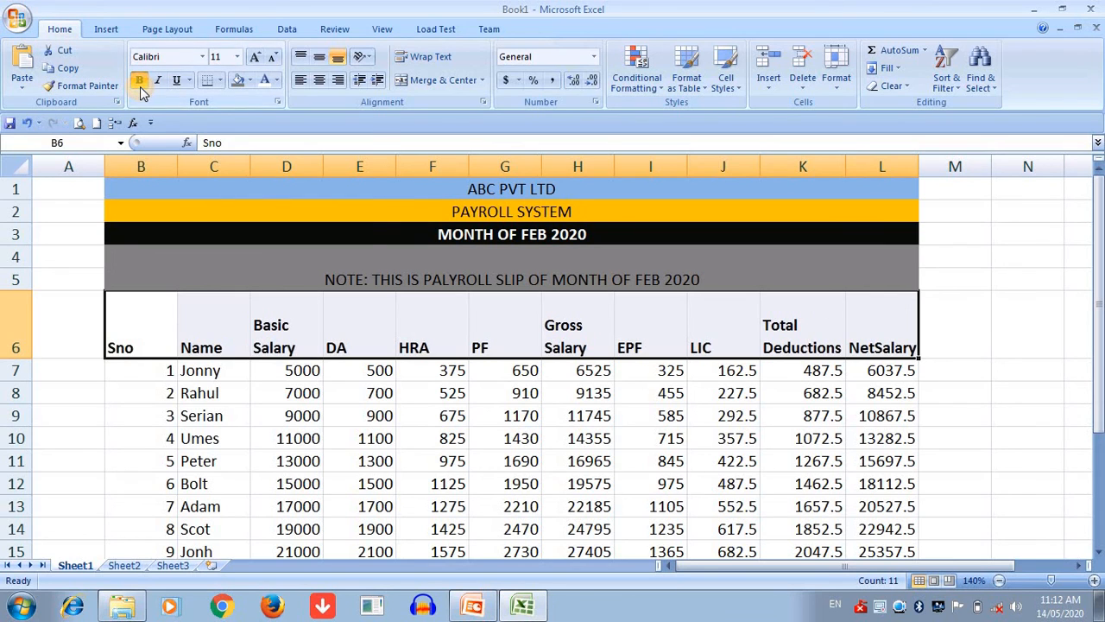
{"action": "left_click", "coordinate": [250, 80]}
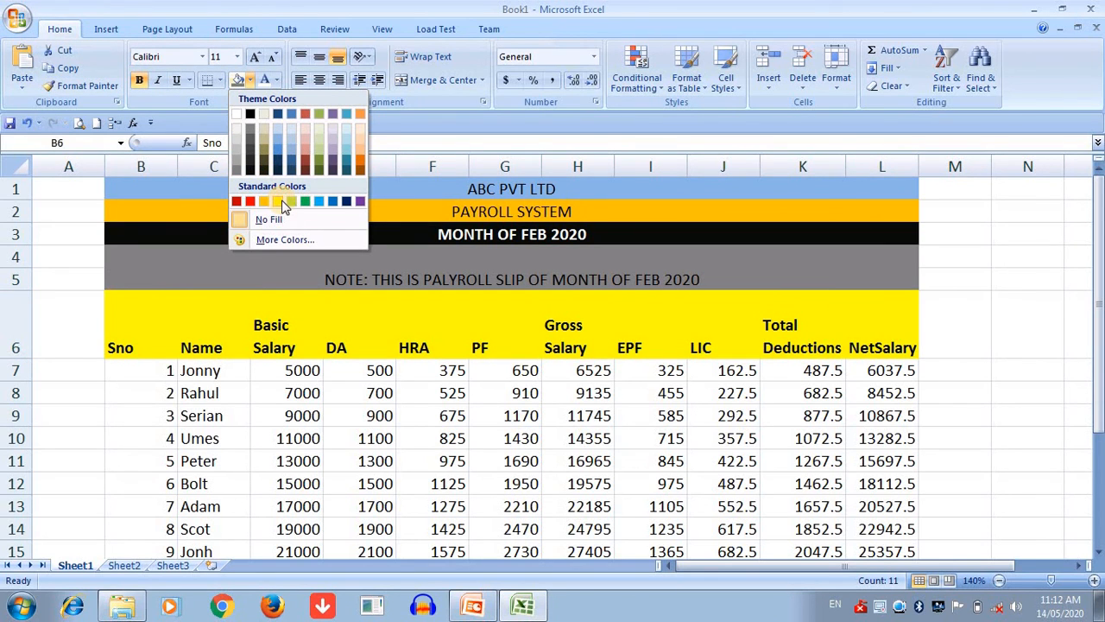
{"action": "left_click", "coordinate": [265, 204]}
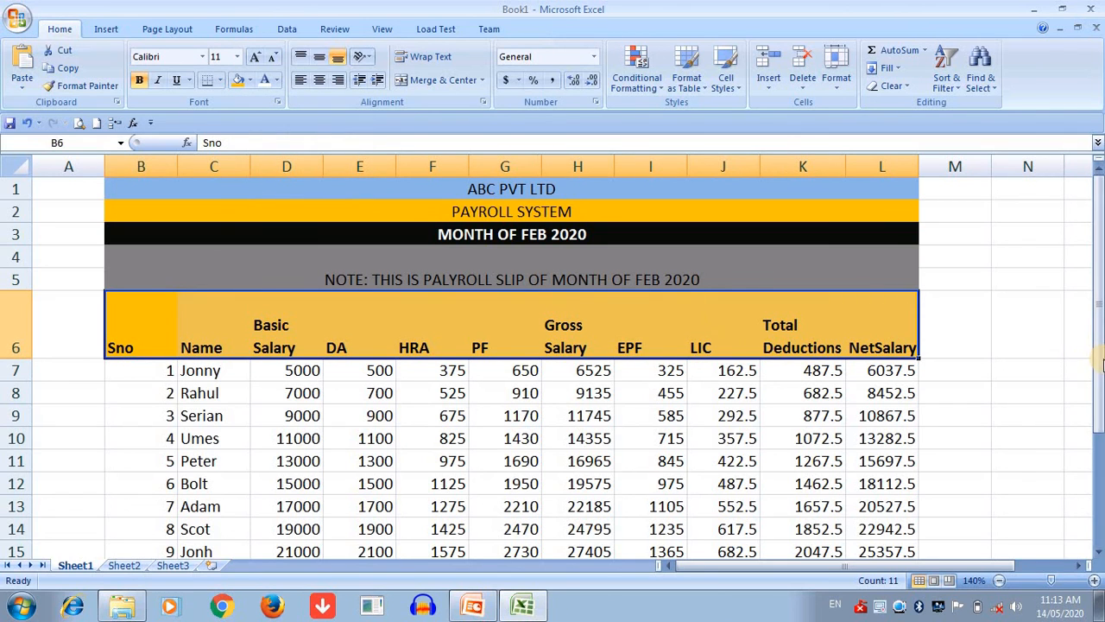
Fill the employee data range B7:L16 with a light olive green shade
{"action": "left_click_drag", "start_coordinate": [1101, 330], "coordinate": [1100, 347]}
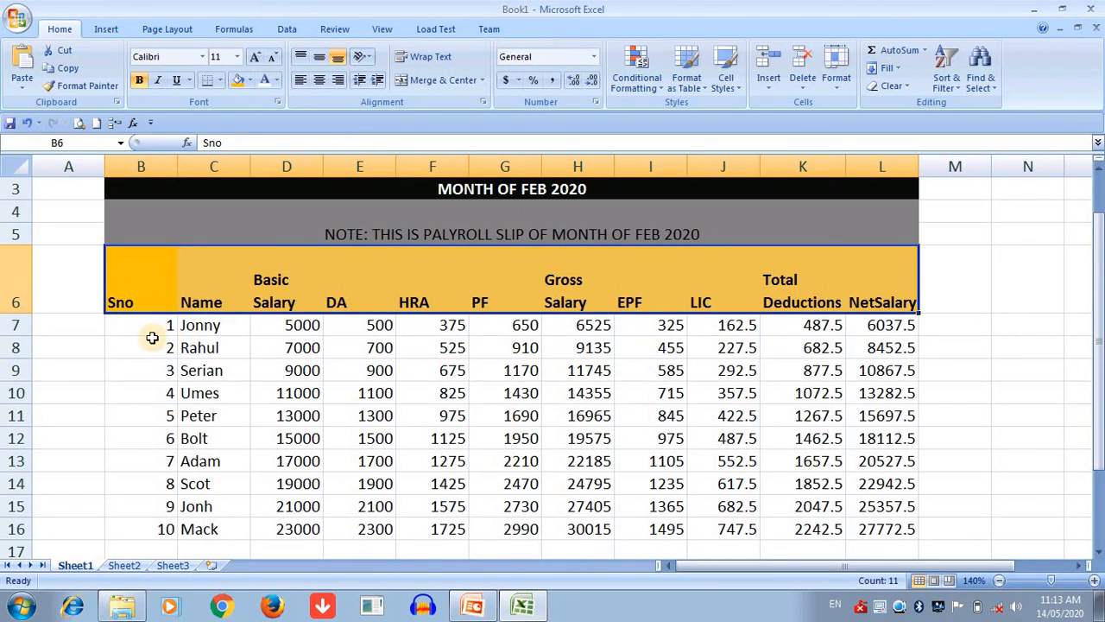
{"action": "left_click_drag", "start_coordinate": [138, 325], "coordinate": [886, 532]}
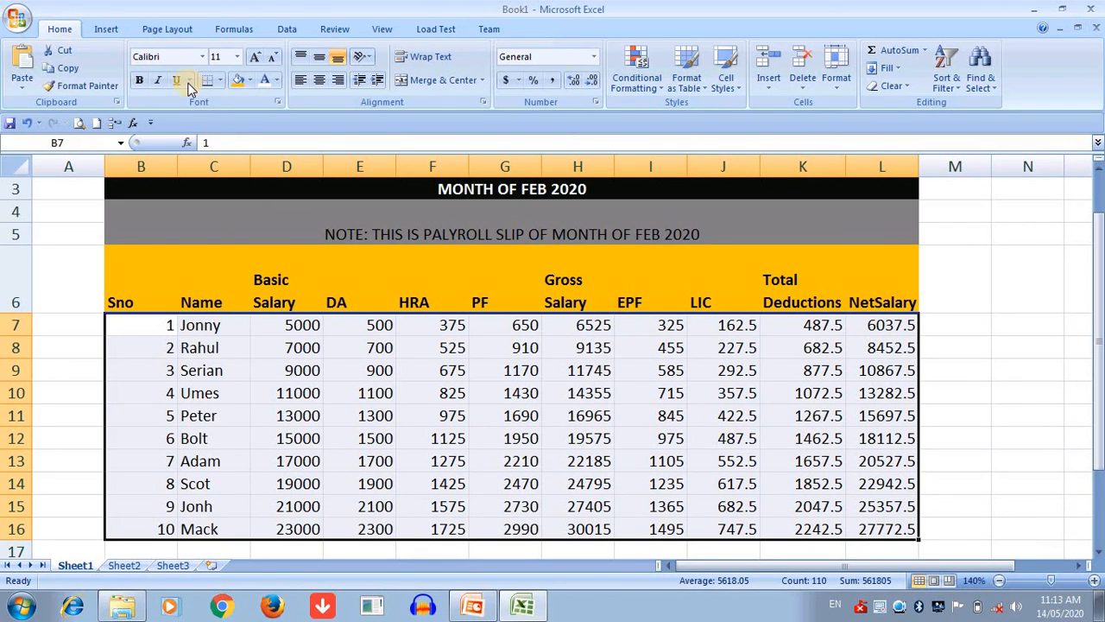
{"action": "left_click", "coordinate": [246, 81]}
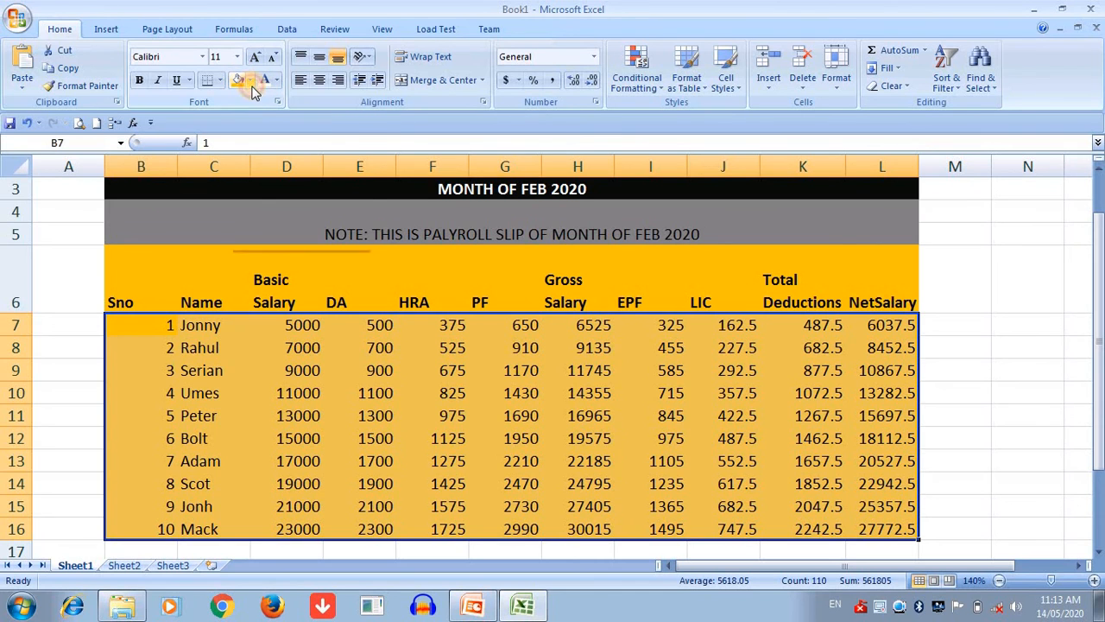
{"action": "left_click", "coordinate": [249, 80]}
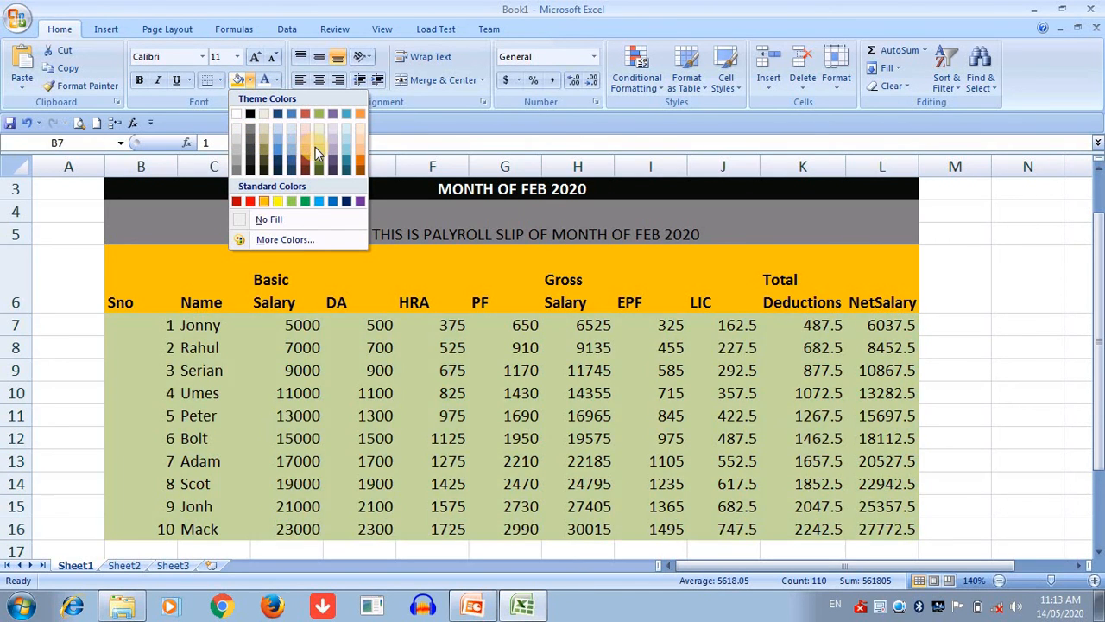
{"action": "left_click", "coordinate": [315, 146]}
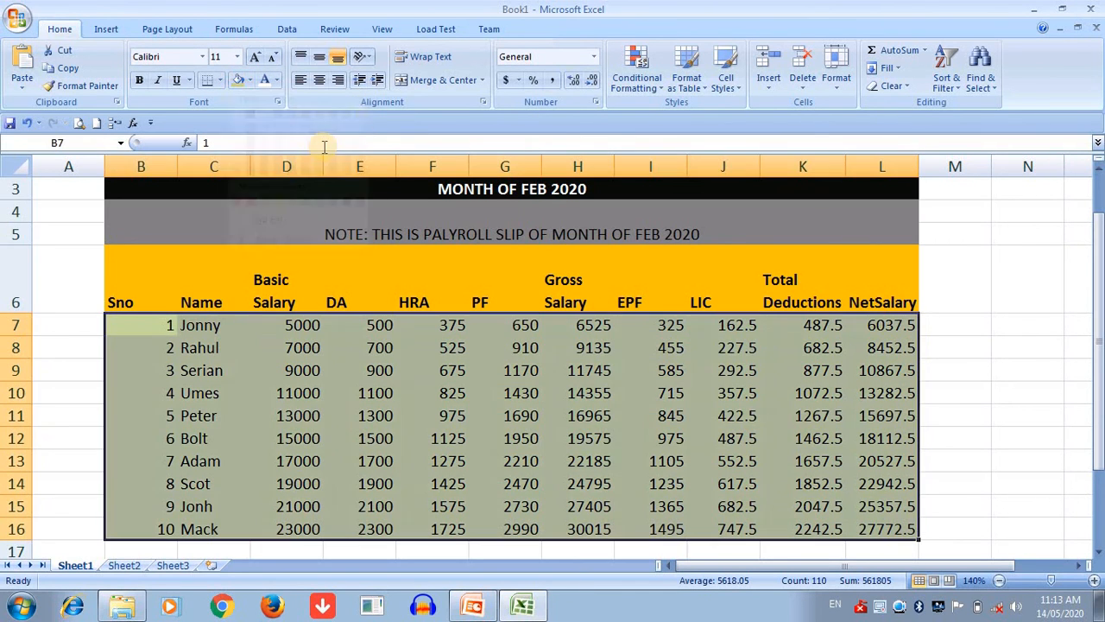
Change the font colour of the column headers in B6:L6 to a dark aqua theme shade
{"action": "left_click", "coordinate": [274, 80]}
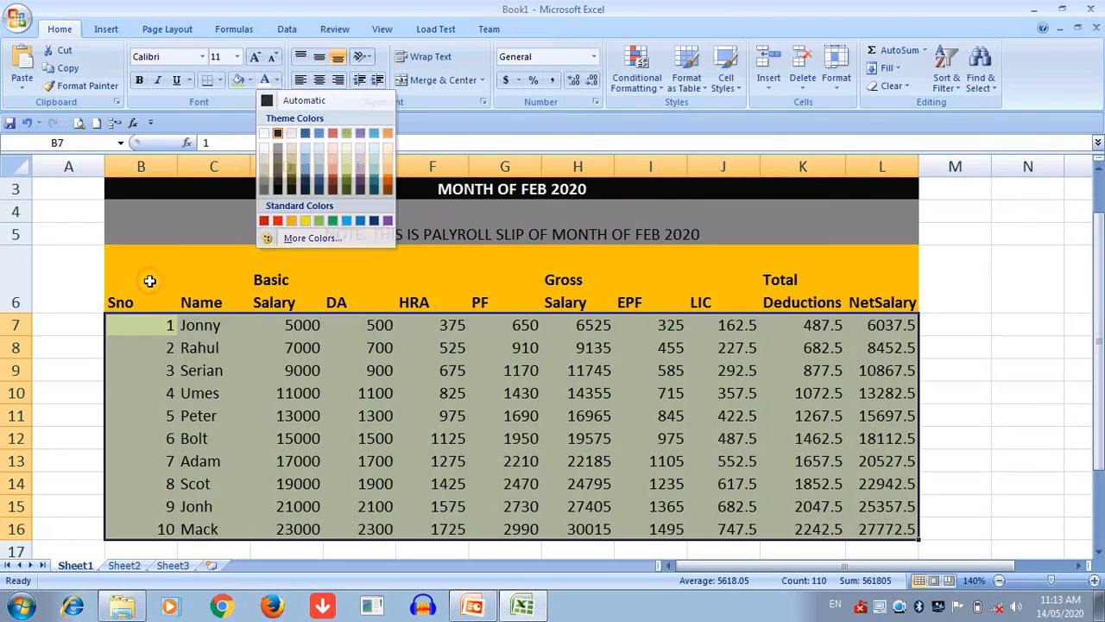
{"action": "left_click", "coordinate": [145, 278]}
{"action": "left_click_drag", "start_coordinate": [199, 282], "coordinate": [918, 274]}
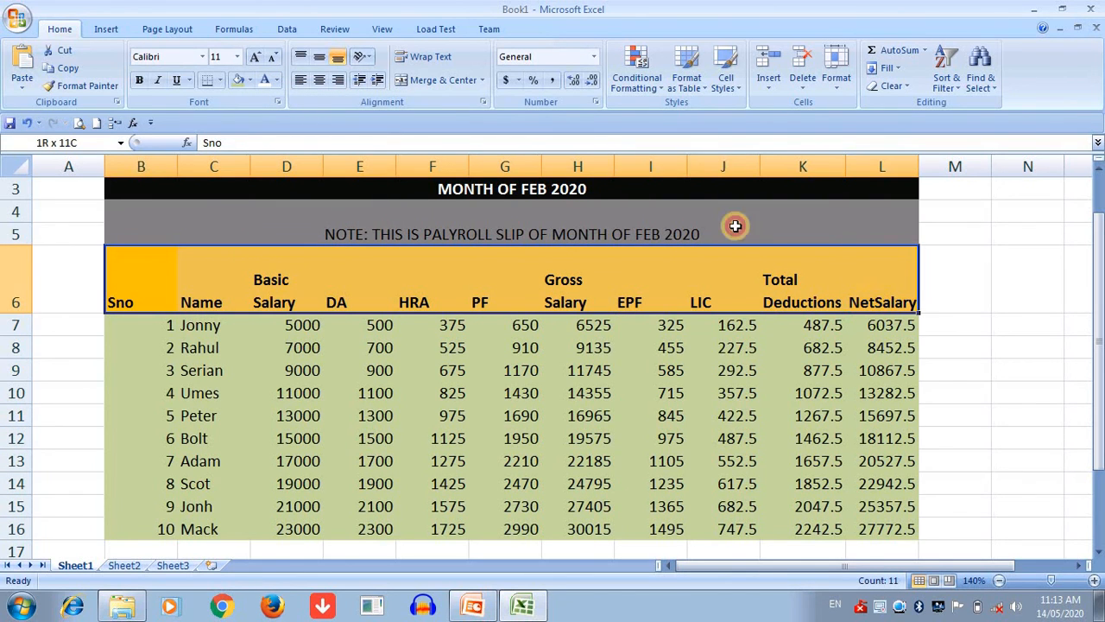
{"action": "left_click", "coordinate": [275, 80]}
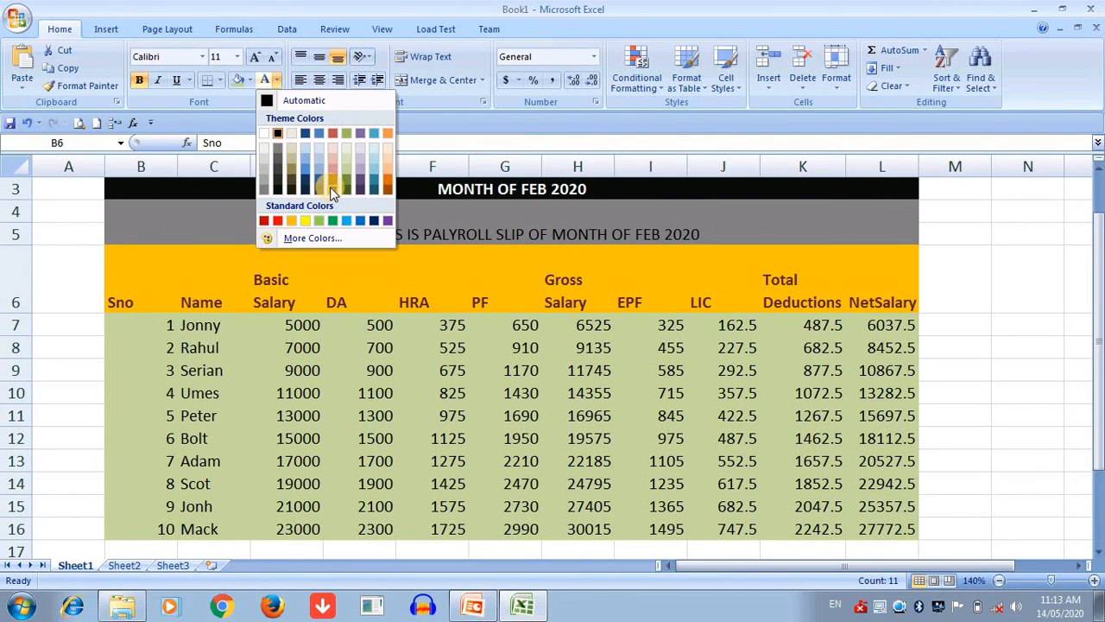
{"action": "left_click", "coordinate": [373, 174]}
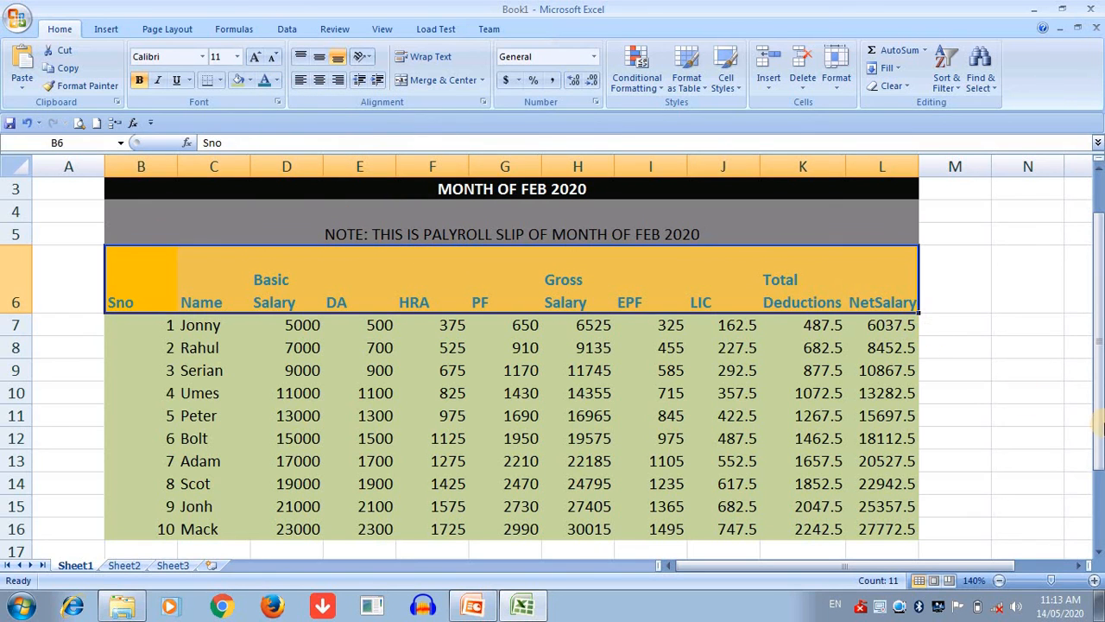
Apply all borders to the employee data range B7:L16 and make its text bold
{"action": "left_click_drag", "start_coordinate": [1099, 426], "coordinate": [1099, 383]}
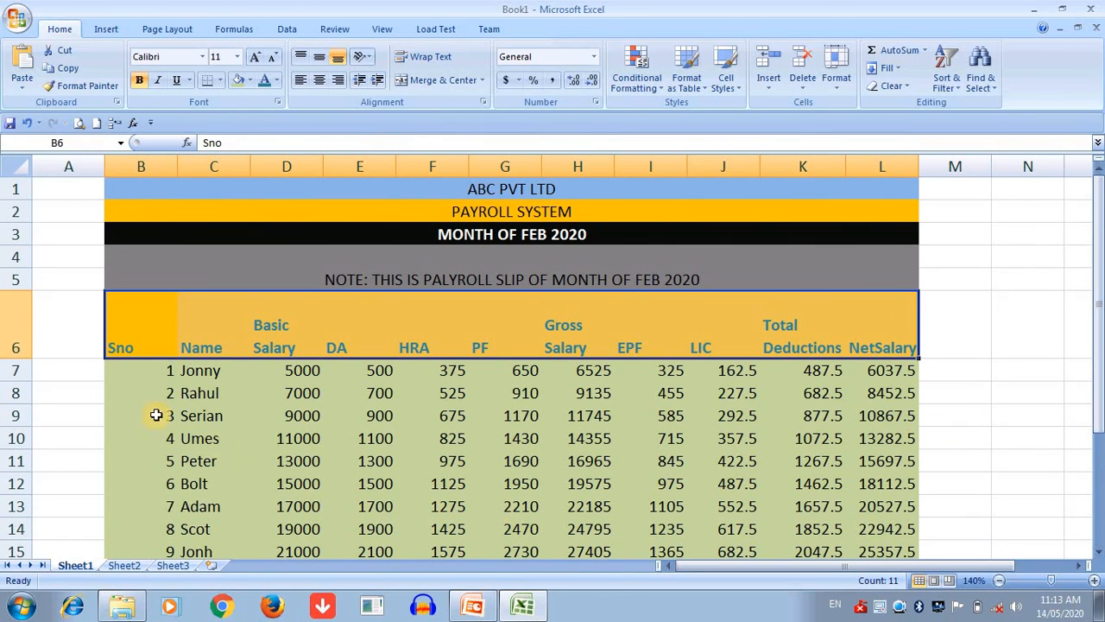
{"action": "left_click_drag", "start_coordinate": [137, 377], "coordinate": [887, 570]}
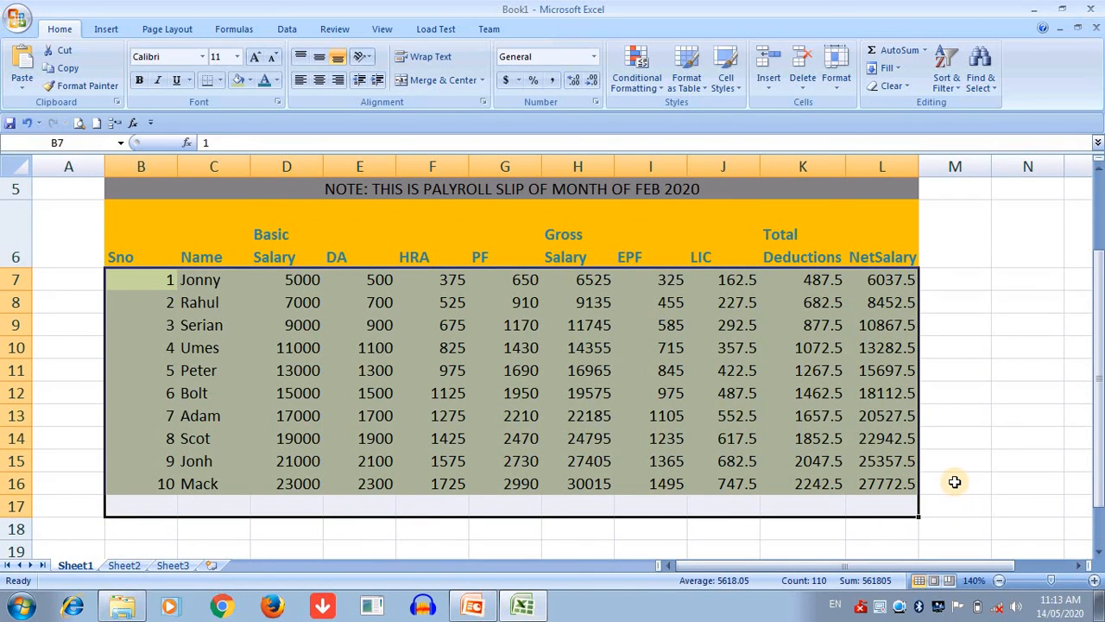
{"action": "key", "text": "shift+Up"}
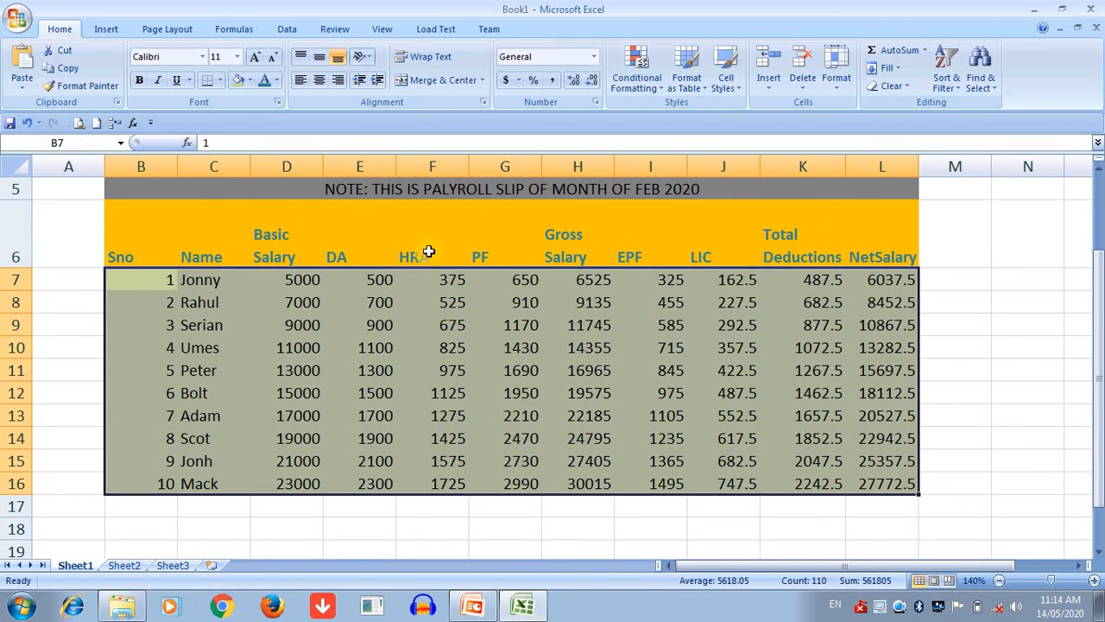
{"action": "left_click", "coordinate": [220, 80]}
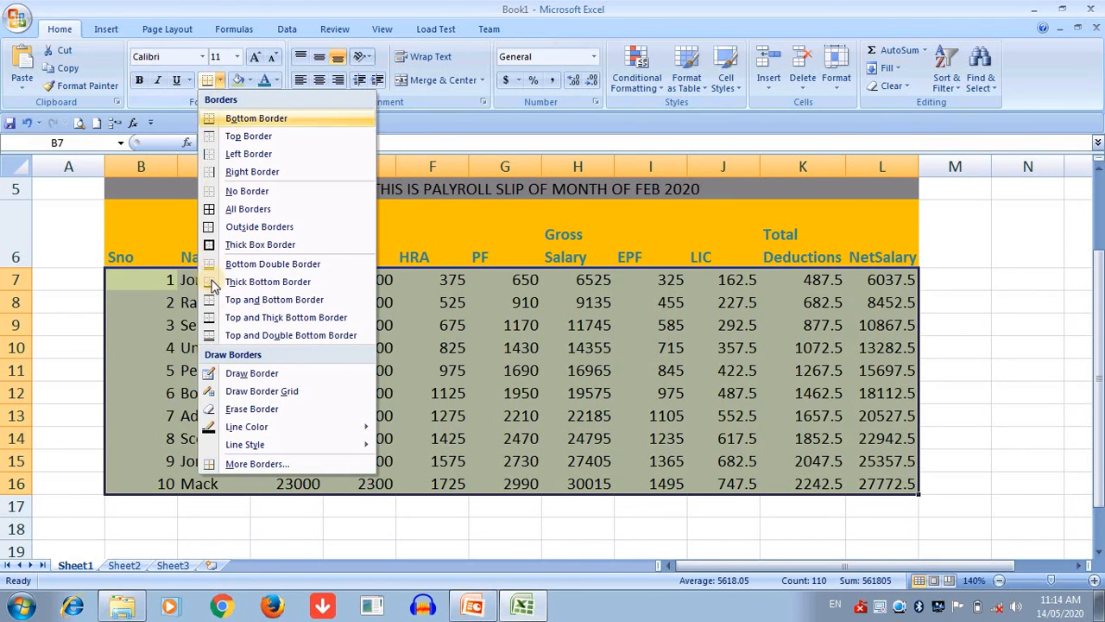
{"action": "left_click", "coordinate": [217, 211]}
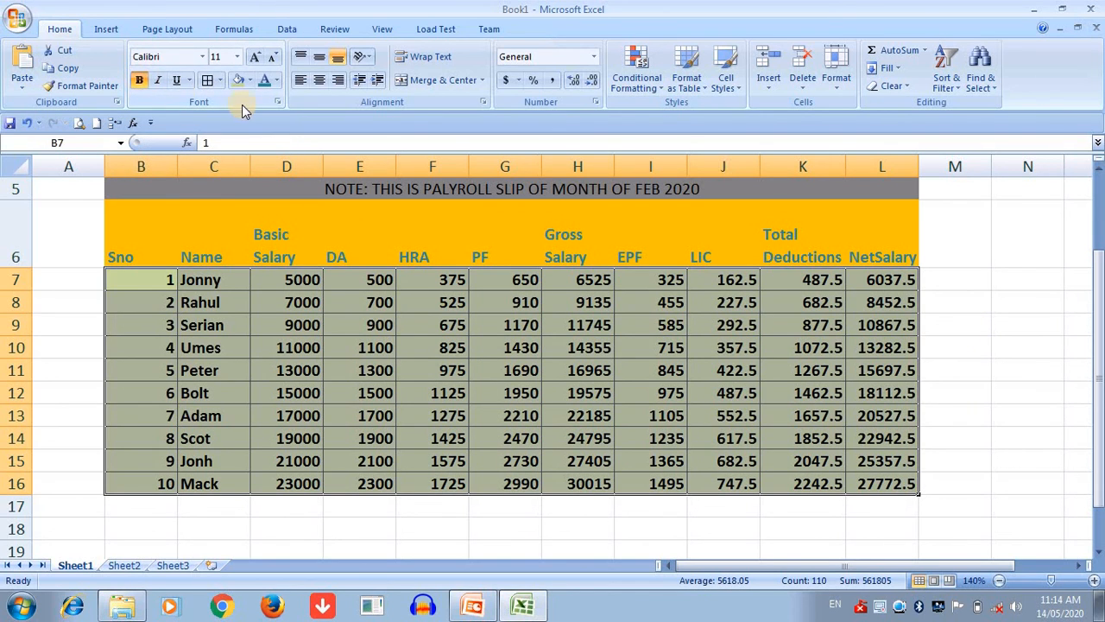
Change the font colour of the employee data in B7:L16 to a dark red theme shade
{"action": "left_click", "coordinate": [275, 81]}
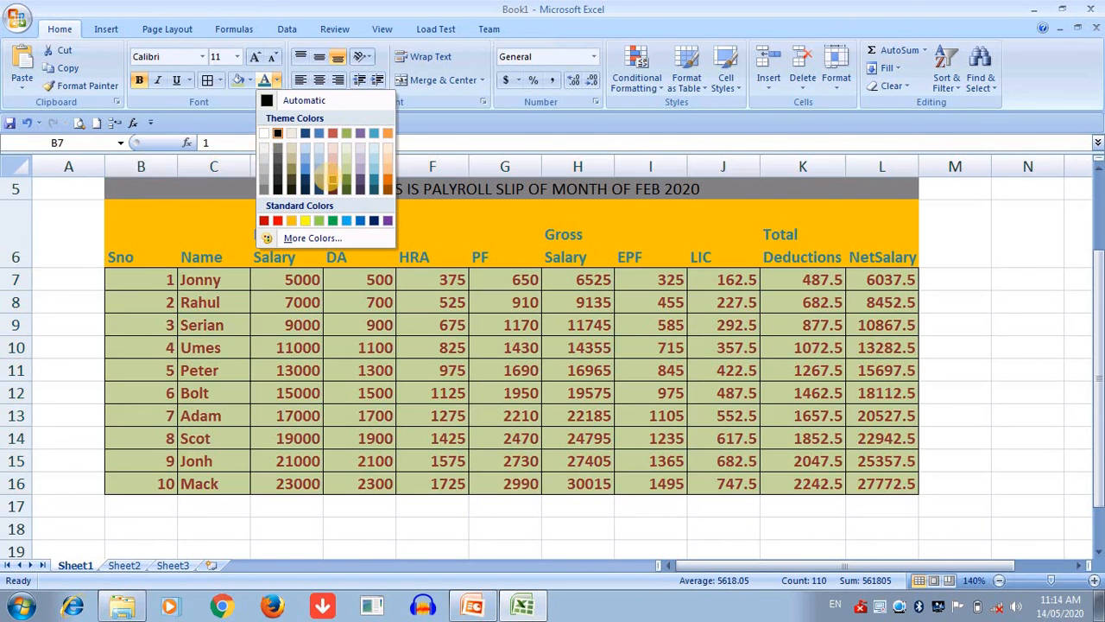
{"action": "left_click", "coordinate": [333, 177]}
{"action": "left_click", "coordinate": [582, 366]}
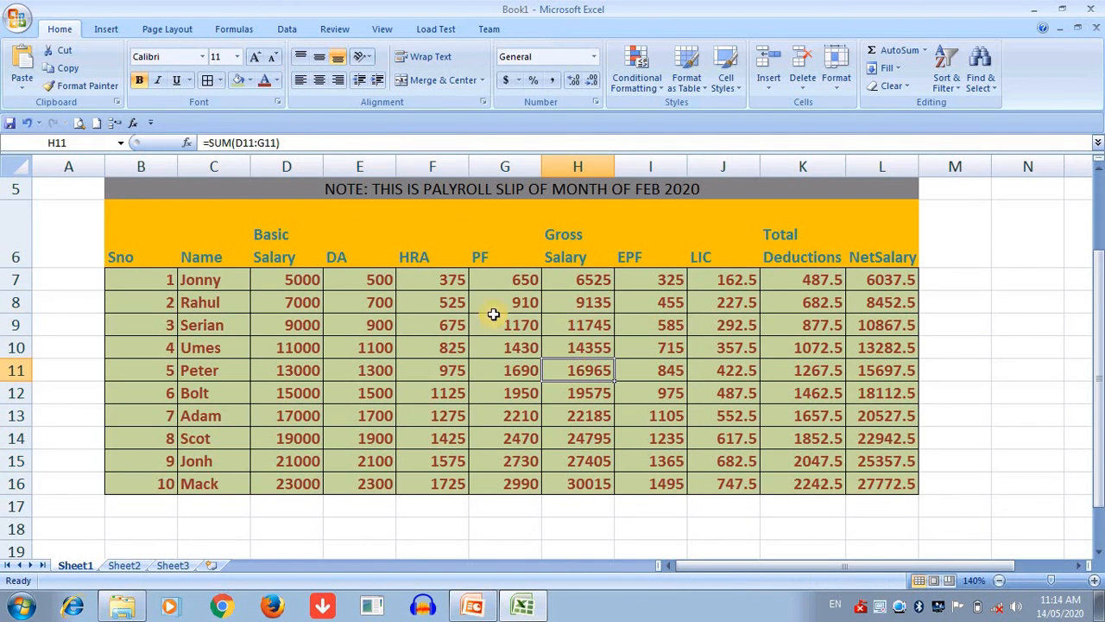
Apply all borders to the column header cells B6:L6
{"action": "left_click_drag", "start_coordinate": [1095, 384], "coordinate": [1095, 361]}
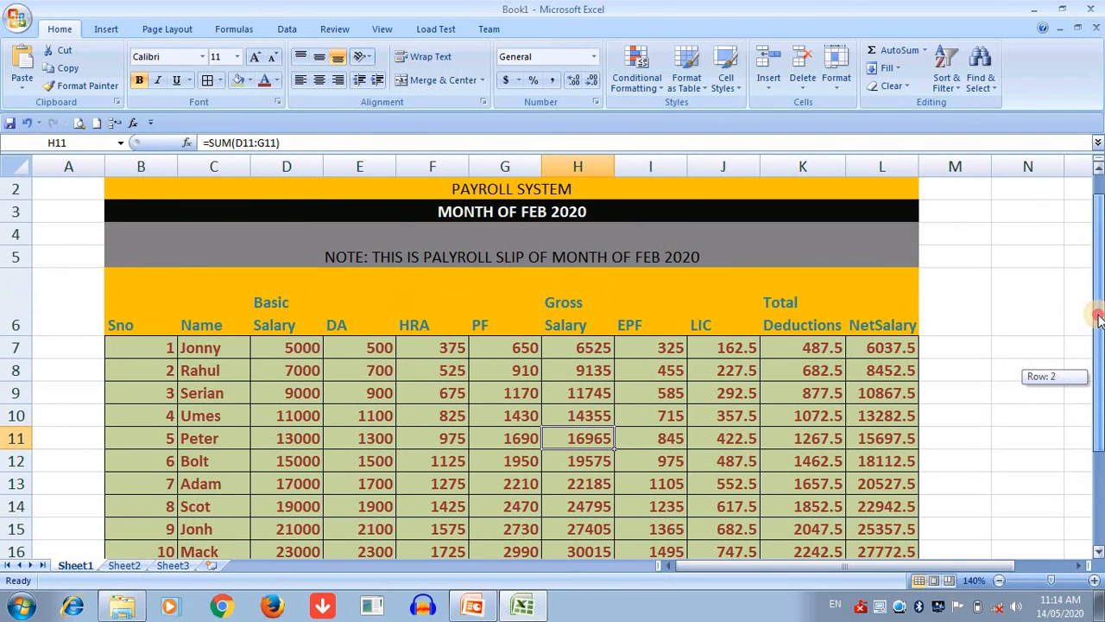
{"action": "left_click", "coordinate": [999, 580]}
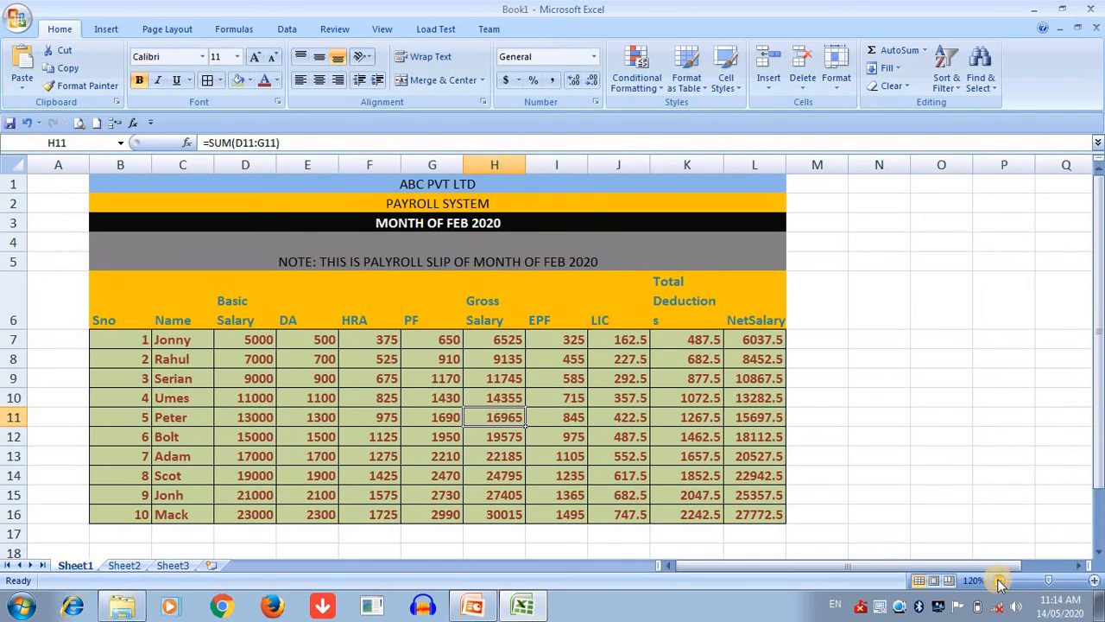
{"action": "left_click", "coordinate": [943, 459]}
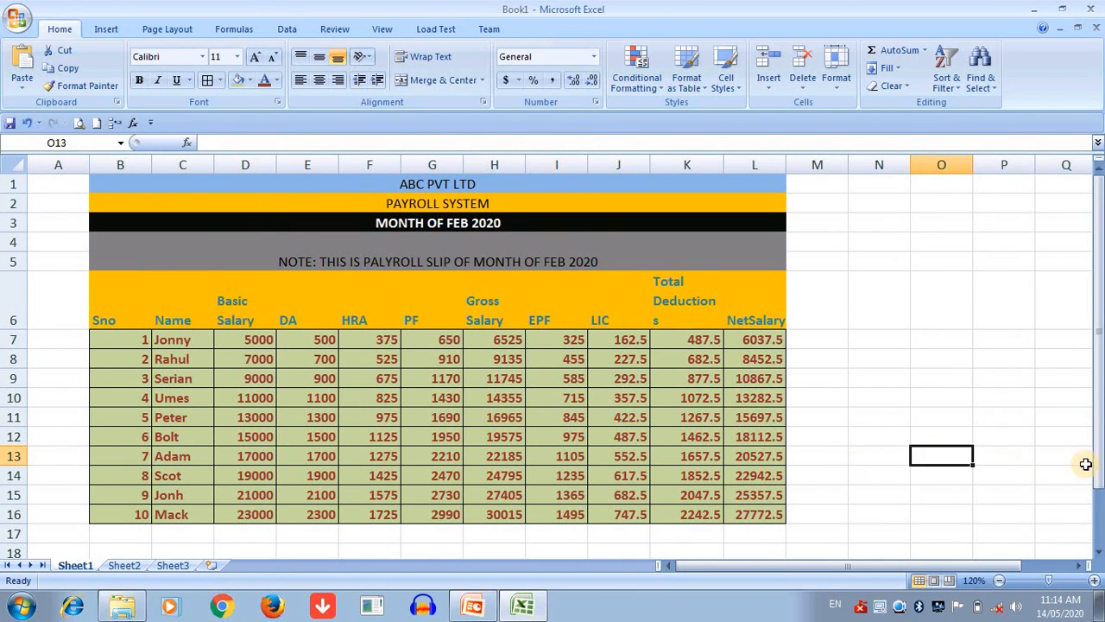
{"action": "left_click", "coordinate": [1094, 580]}
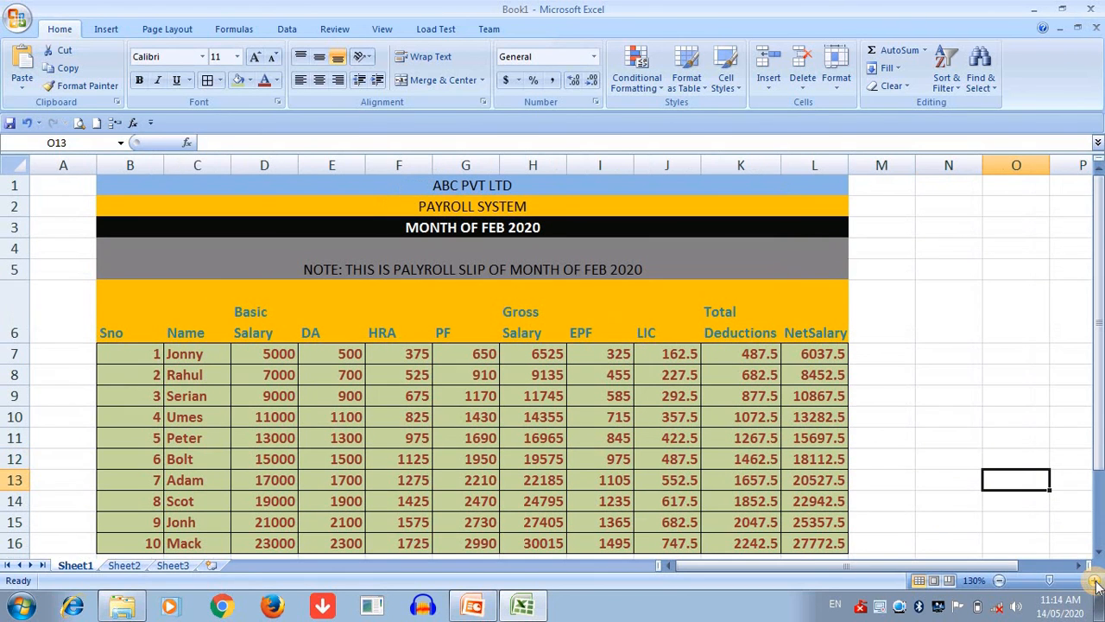
{"action": "left_click_drag", "start_coordinate": [1099, 436], "coordinate": [1099, 442]}
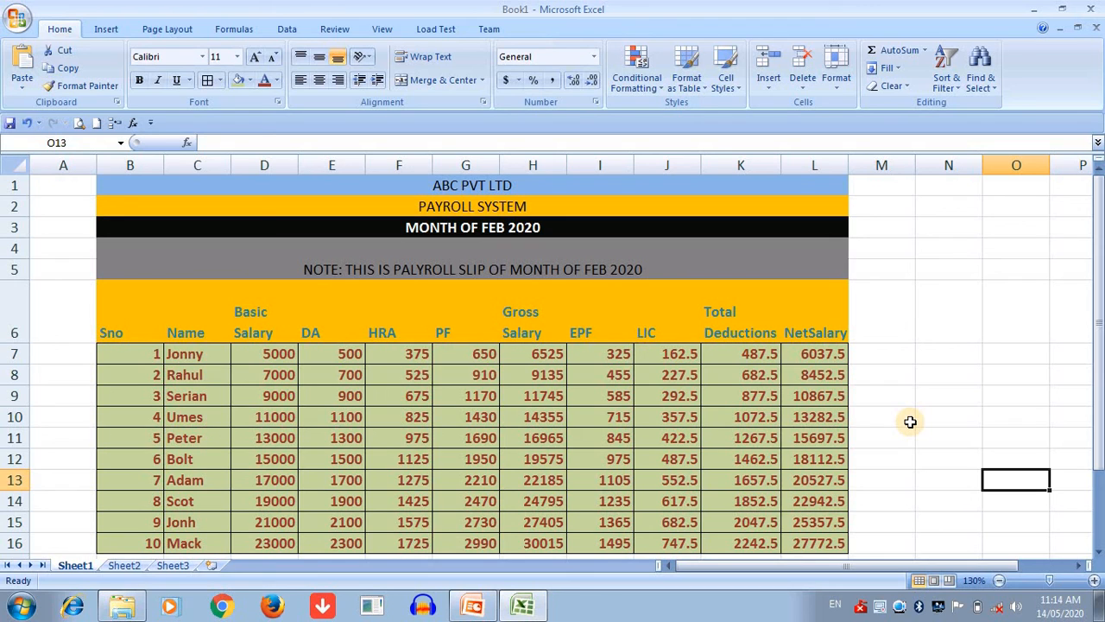
{"action": "left_click_drag", "start_coordinate": [121, 322], "coordinate": [808, 328]}
{"action": "left_click", "coordinate": [219, 81]}
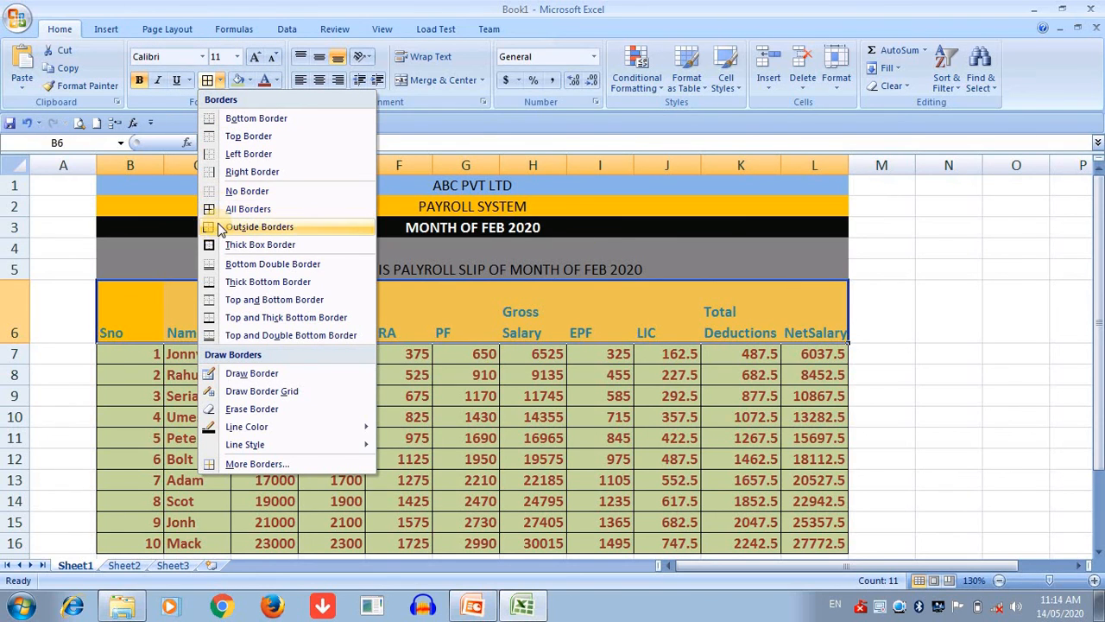
{"action": "left_click", "coordinate": [251, 226]}
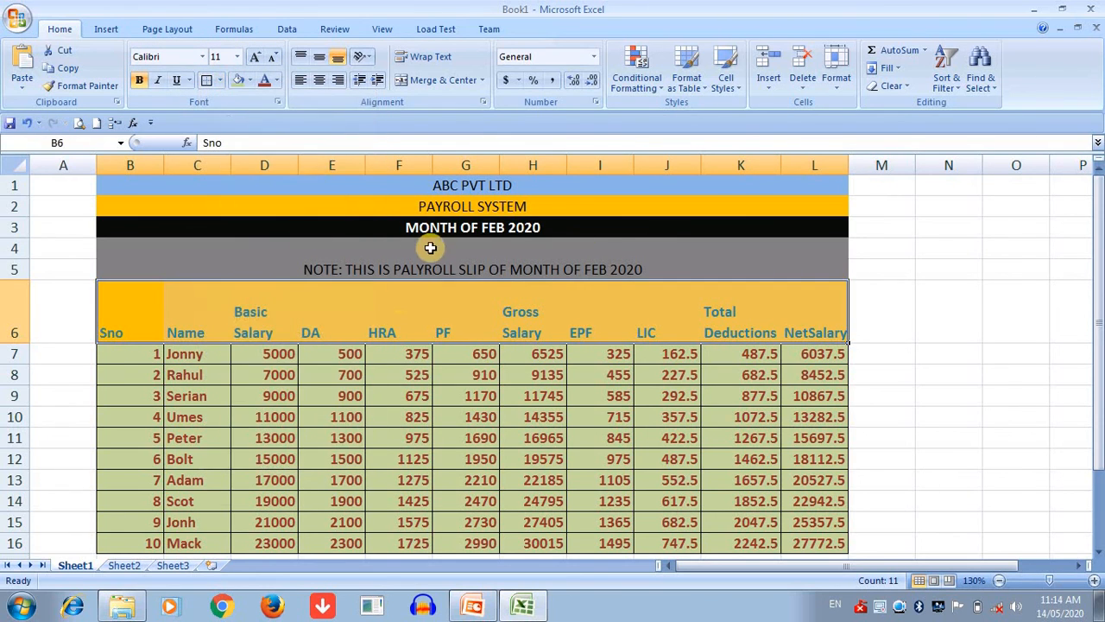
{"action": "left_click", "coordinate": [221, 83]}
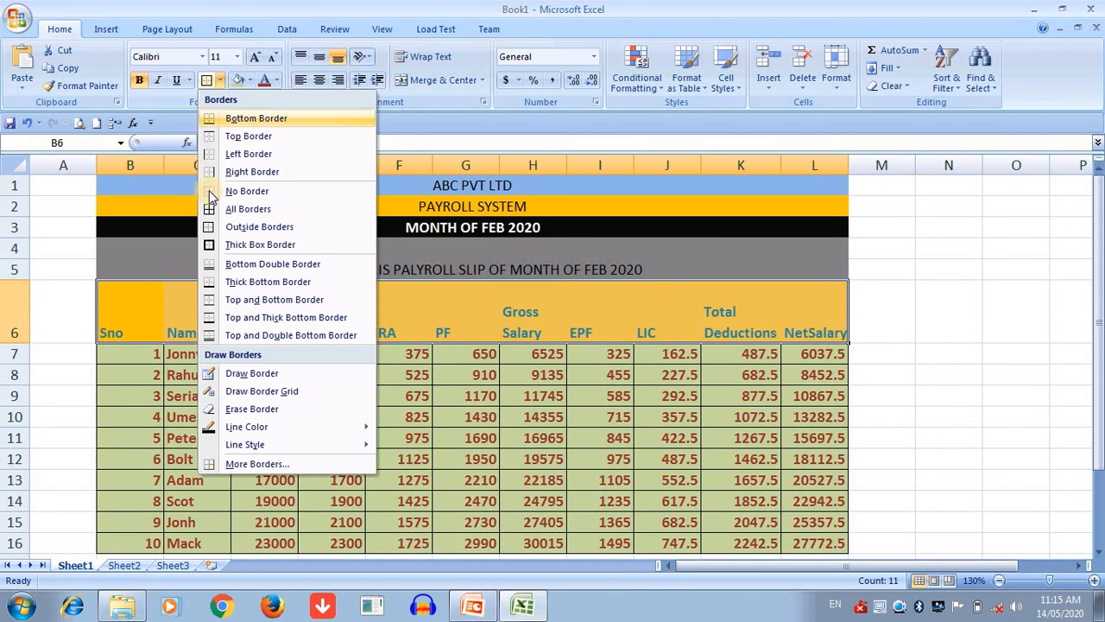
{"action": "left_click", "coordinate": [248, 209]}
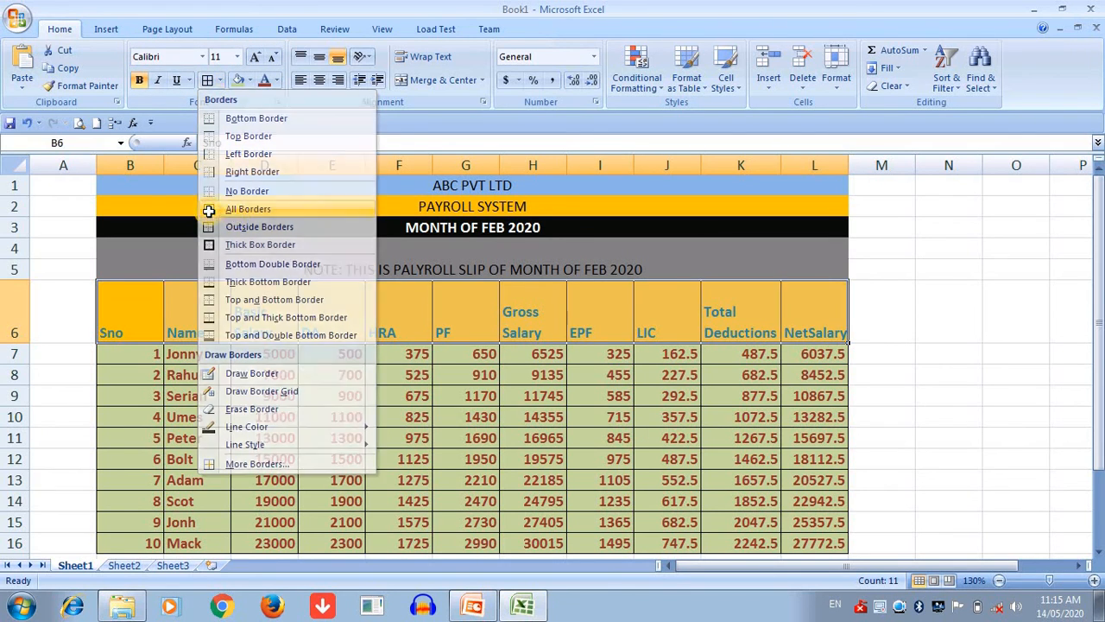
{"action": "left_click", "coordinate": [950, 293]}
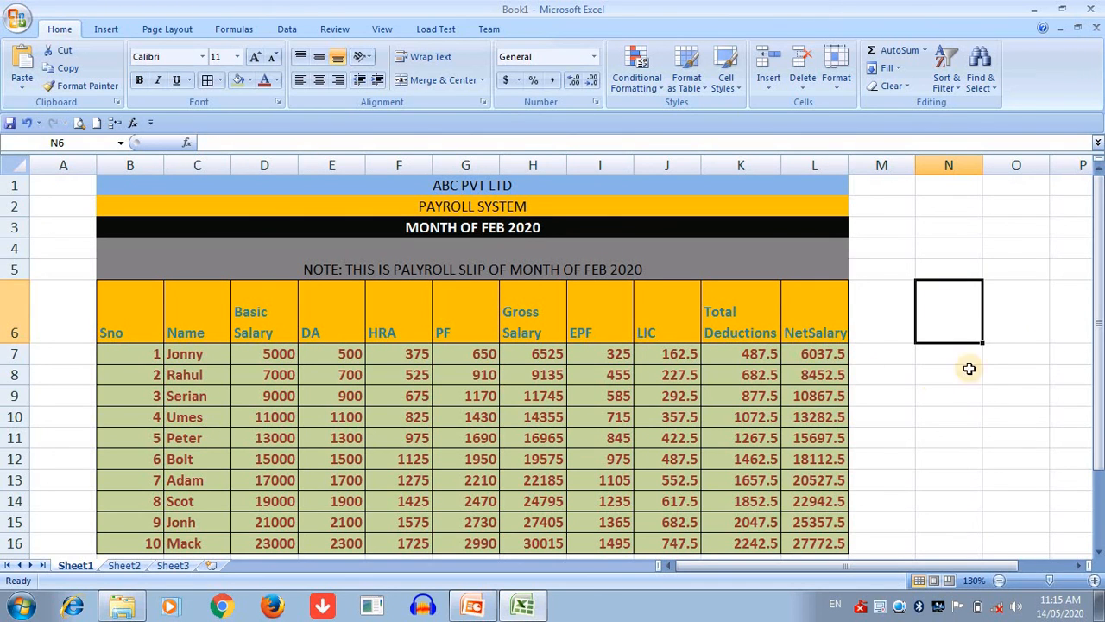
{"action": "mouse_move", "coordinate": [1098, 415]}
{"action": "left_mouse_down"}
{"action": "mouse_move", "coordinate": [1100, 436]}
{"action": "mouse_move", "coordinate": [1100, 426]}
{"action": "left_mouse_up"}
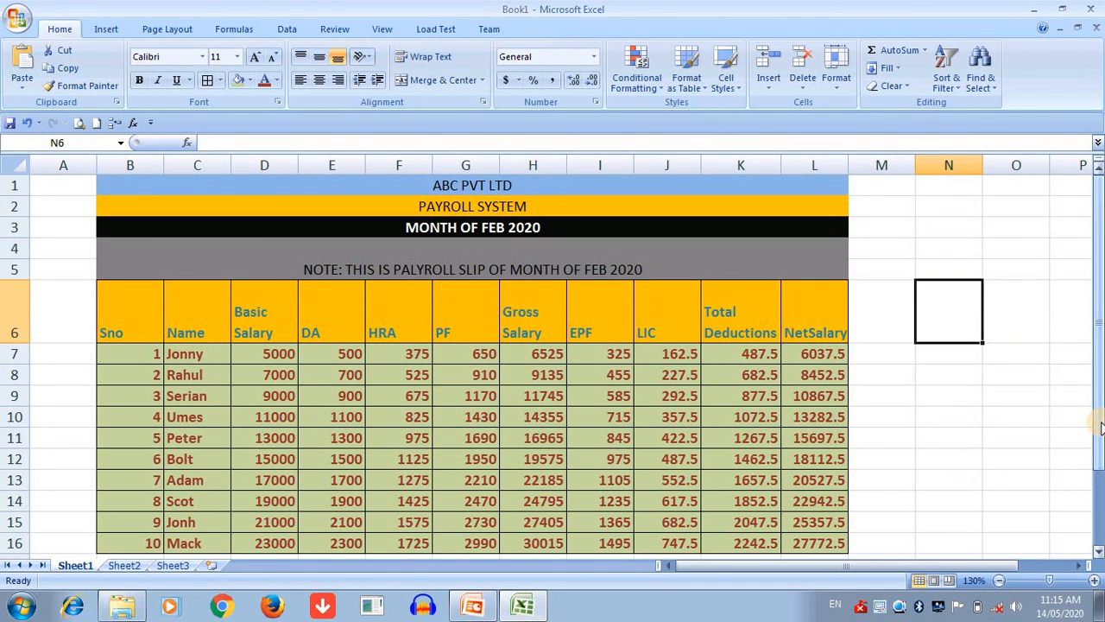